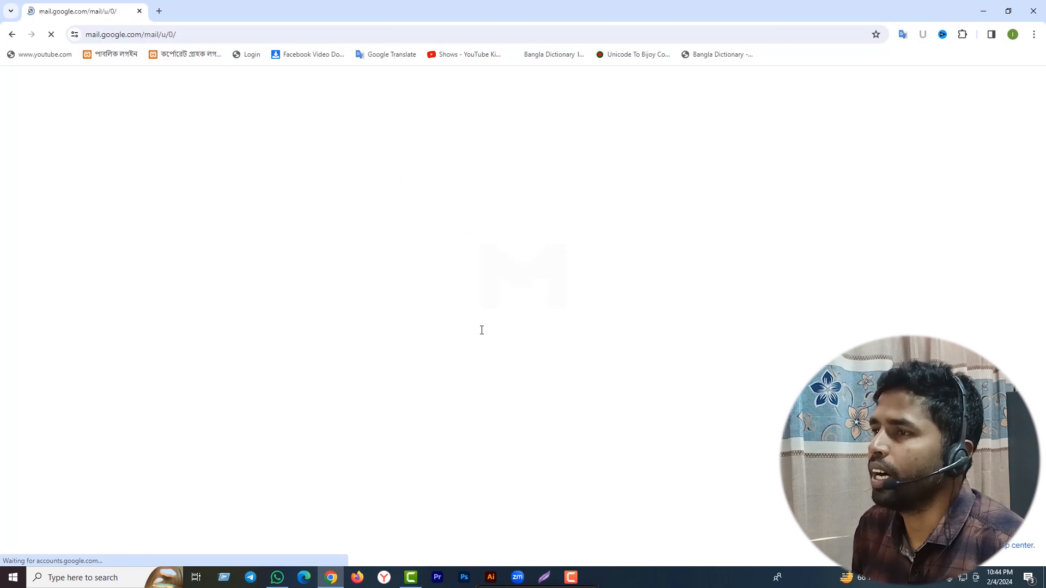
Open a new browser tab next to the Gmail inbox.
{"action": "left_click", "coordinate": [159, 11]}
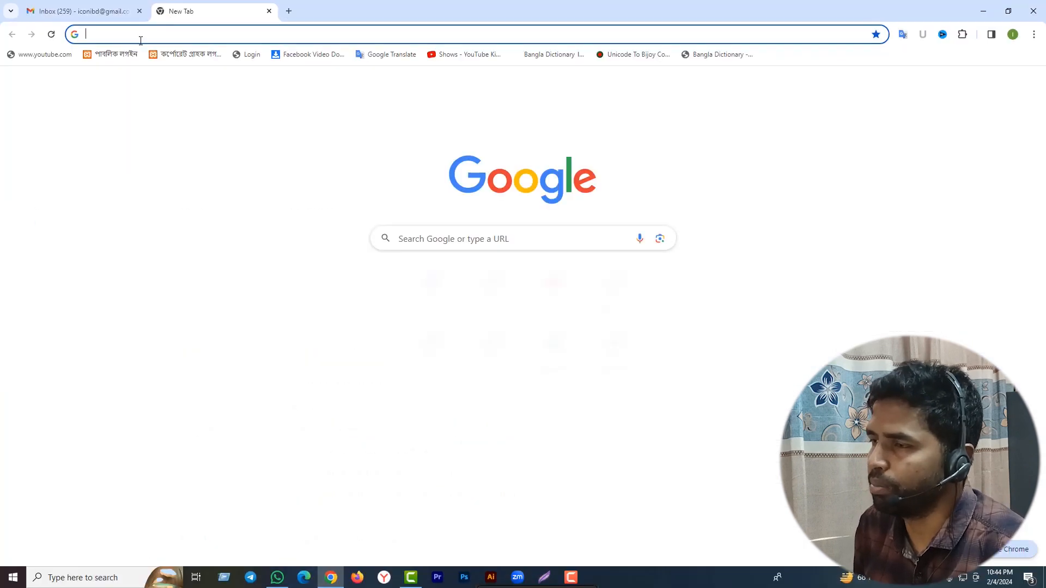
Search Google for 'e passport' and open the E-Passport Online Registration Portal result.
{"action": "left_click", "coordinate": [134, 34]}
{"action": "type", "text": "e"}
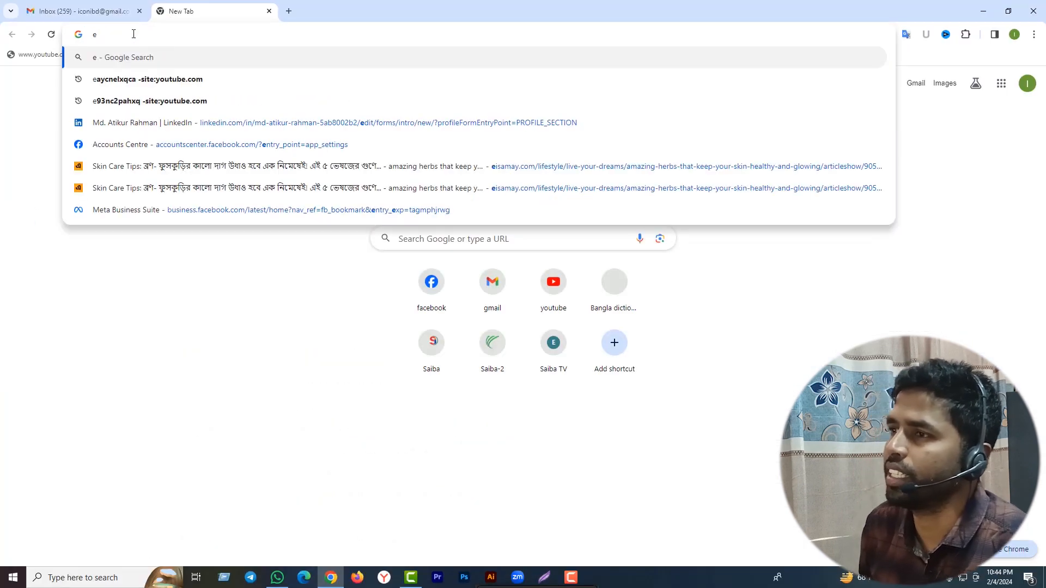
{"action": "type", "text": " p"}
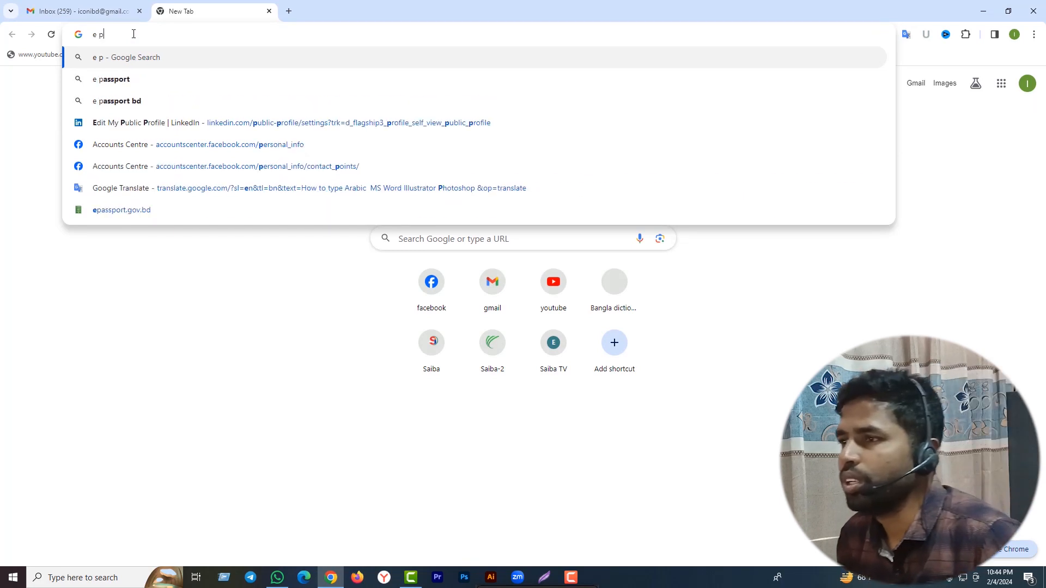
{"action": "left_click", "coordinate": [125, 85]}
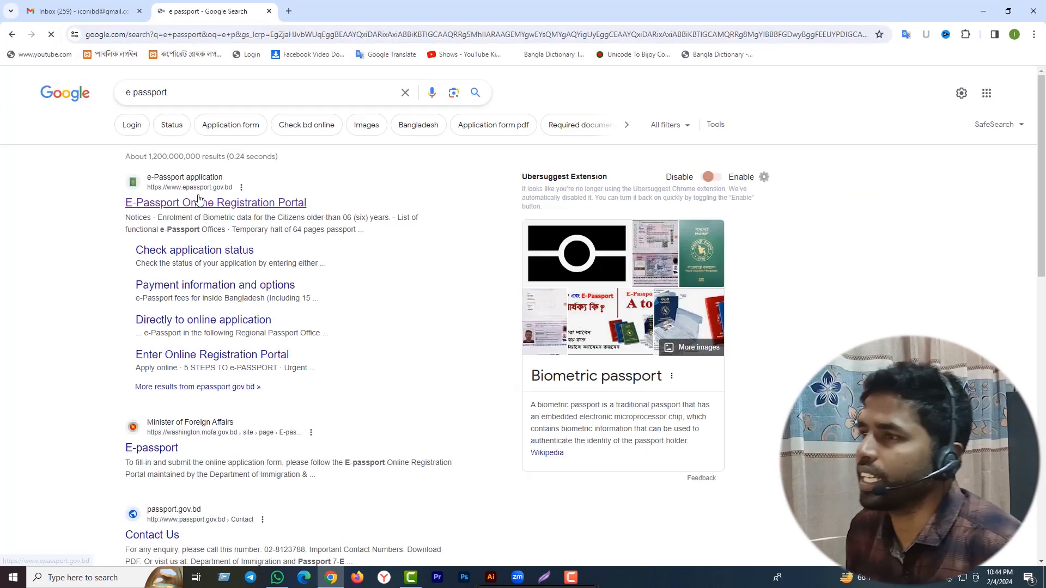
{"action": "left_click", "coordinate": [224, 61]}
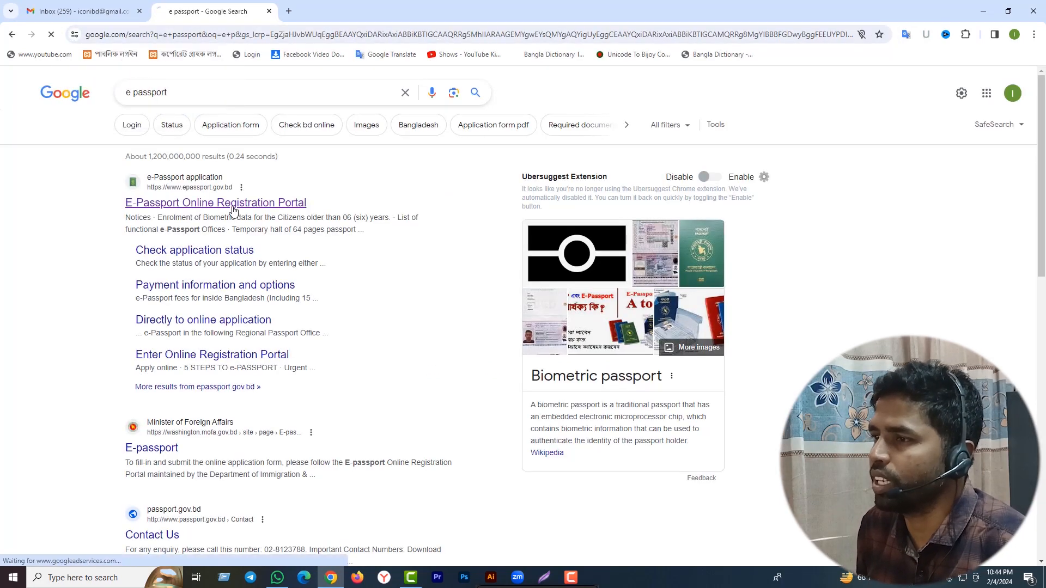
{"action": "left_click", "coordinate": [233, 204]}
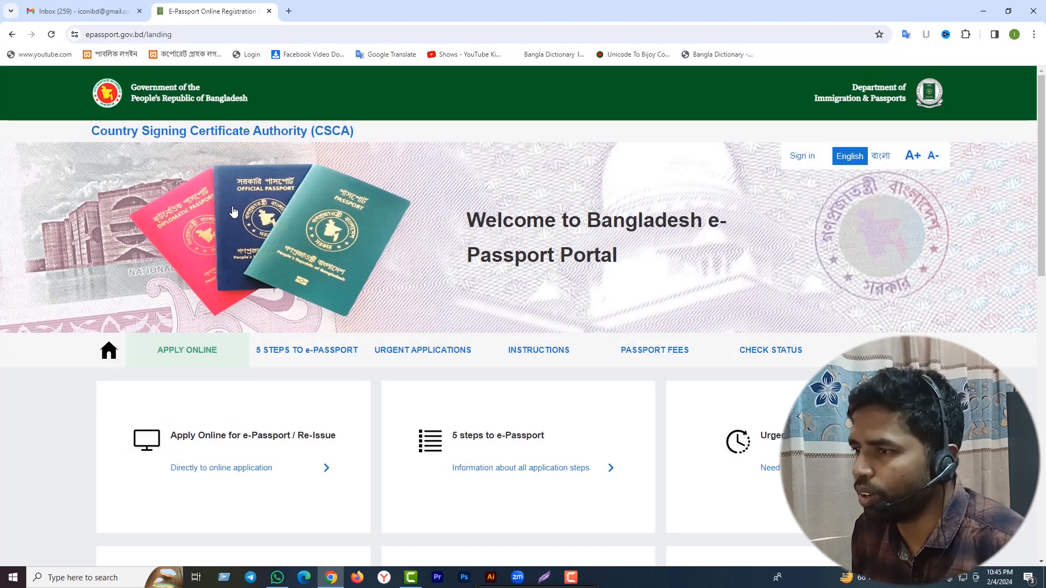
Begin an online application with district CHUADANGA and police station JIBANNAGAR, then continue.
{"action": "left_click", "coordinate": [187, 355]}
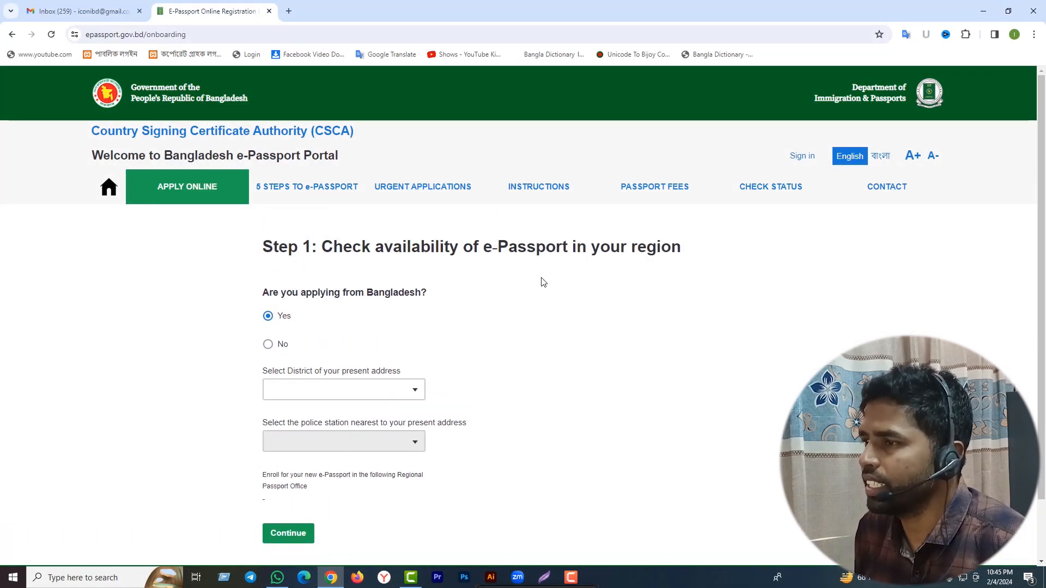
{"action": "left_click", "coordinate": [415, 391]}
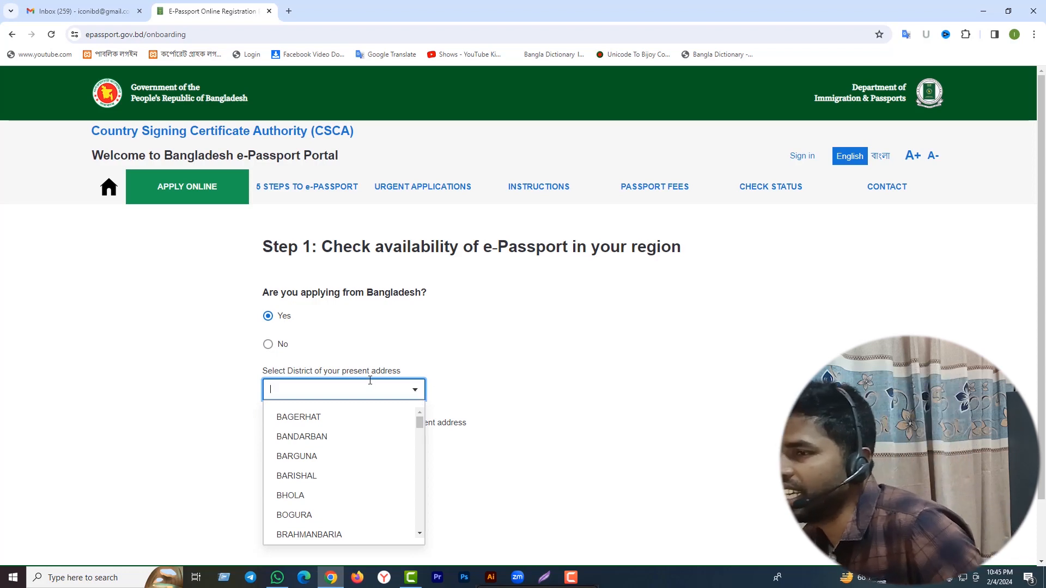
{"action": "type", "text": "CH"}
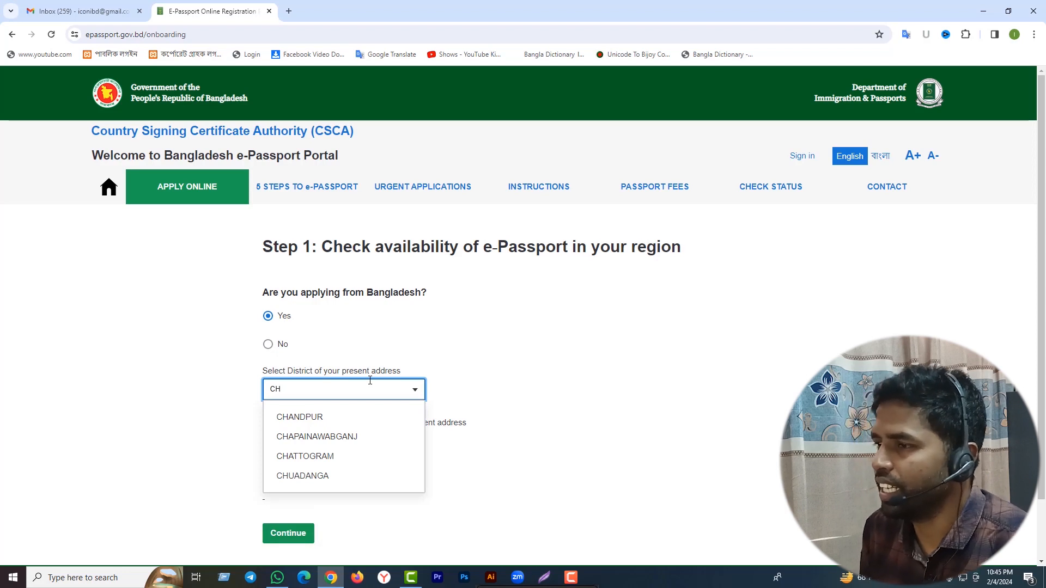
{"action": "left_click", "coordinate": [341, 477]}
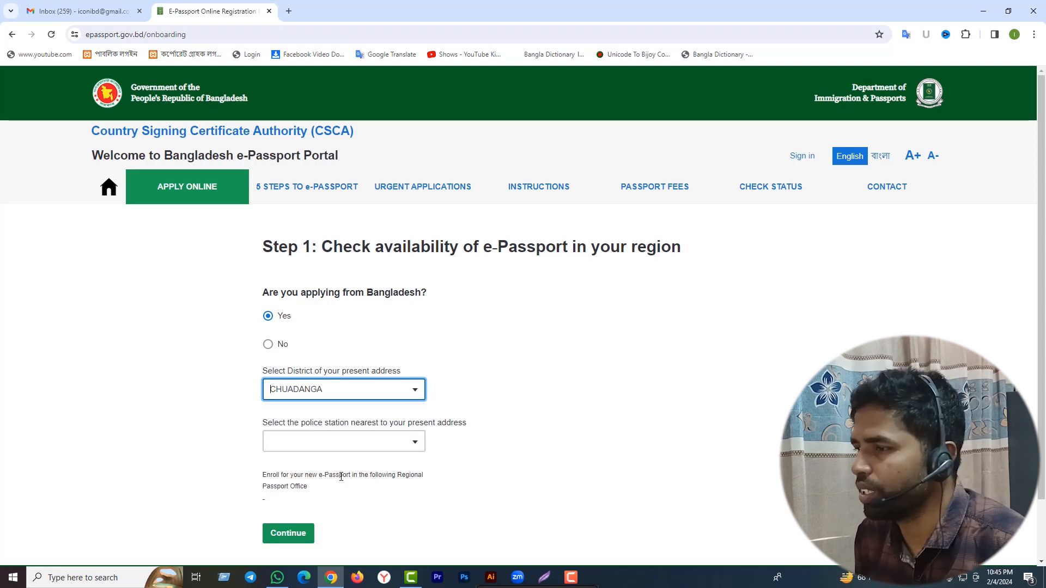
{"action": "left_click", "coordinate": [415, 441]}
{"action": "scroll", "coordinate": [504, 446], "scroll_direction": "down", "scroll_amount": 1}
{"action": "left_click", "coordinate": [302, 492]}
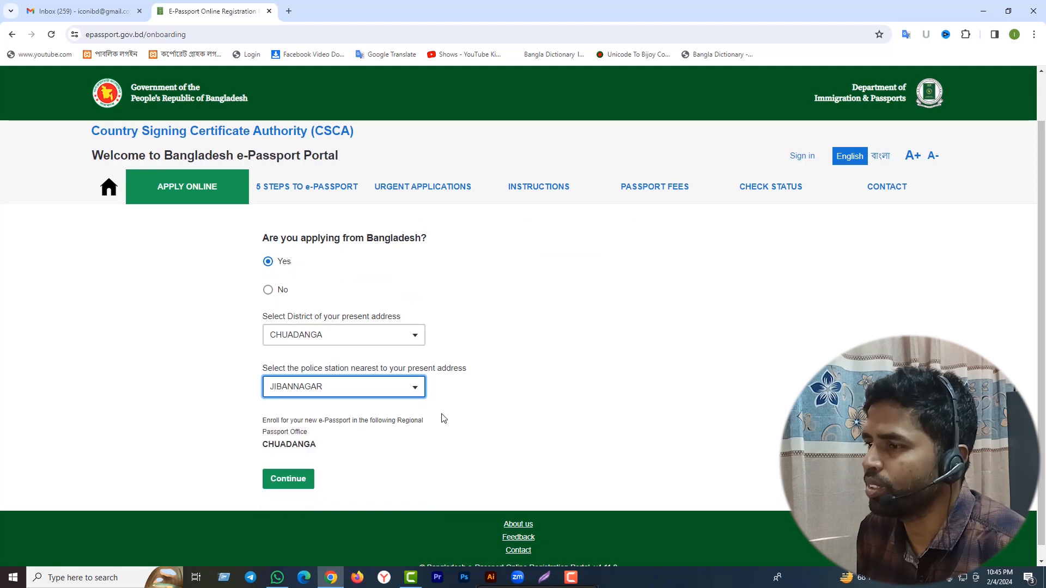
{"action": "scroll", "coordinate": [302, 474], "scroll_direction": "down", "scroll_amount": 1}
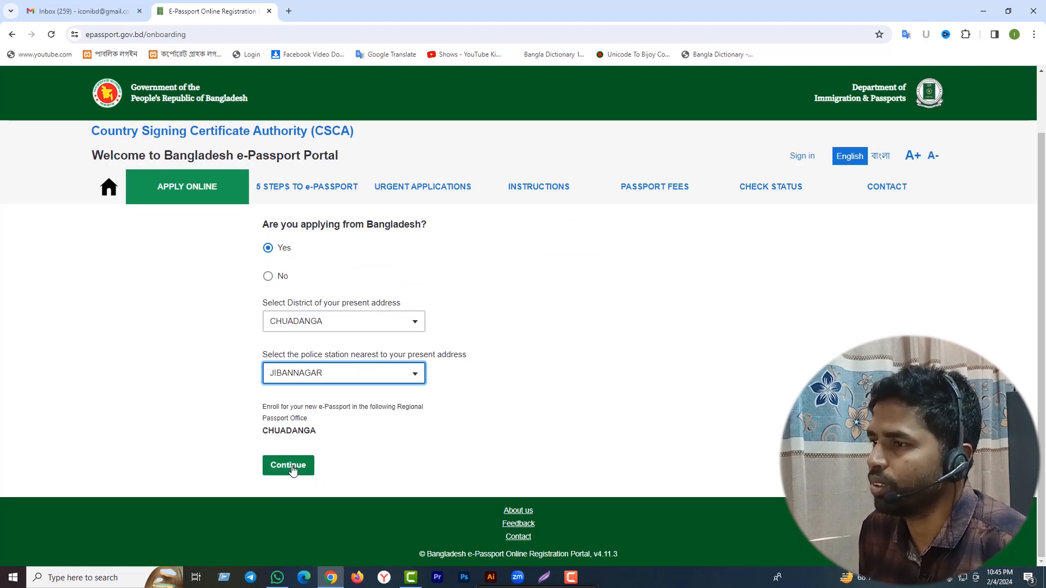
{"action": "left_click", "coordinate": [292, 469]}
Enter the applicant's e-mail address and continue to the Create your account page.
{"action": "left_click", "coordinate": [289, 381]}
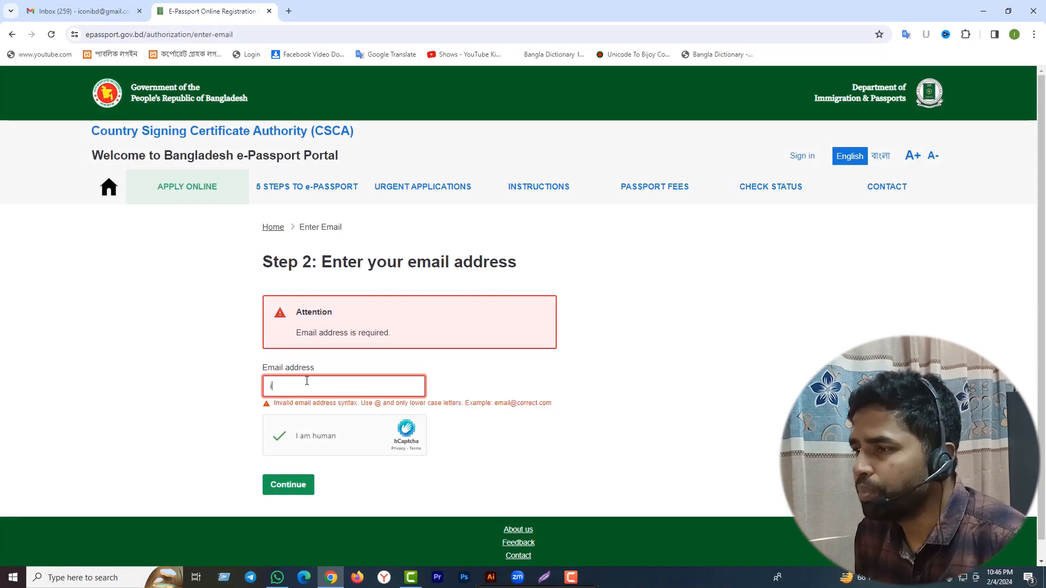
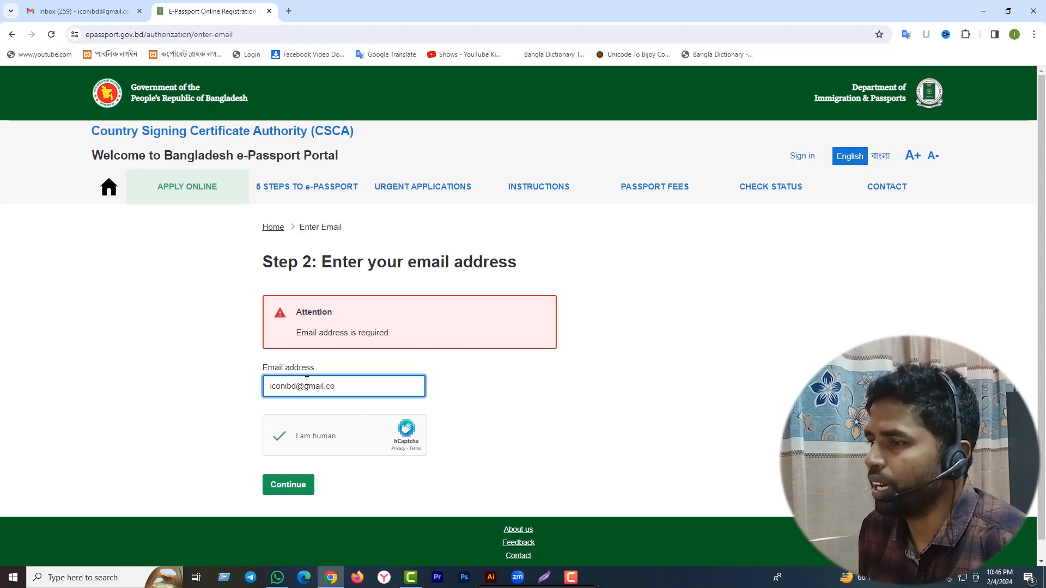
{"action": "left_click", "coordinate": [287, 487]}
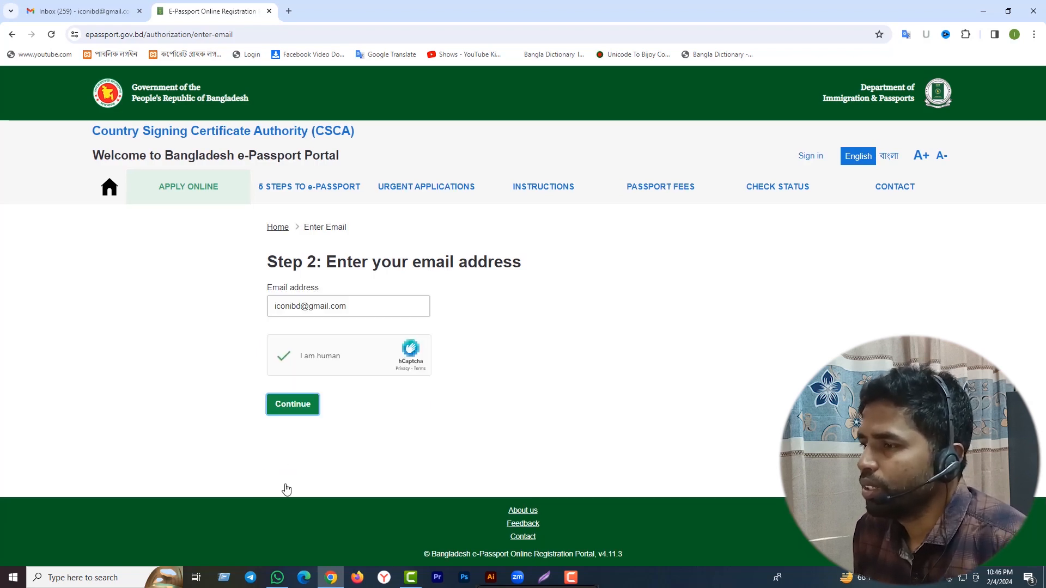
{"action": "left_click", "coordinate": [293, 405]}
Enter the account password and confirm it in the second password field.
{"action": "scroll", "coordinate": [381, 272], "scroll_direction": "up", "scroll_amount": 5}
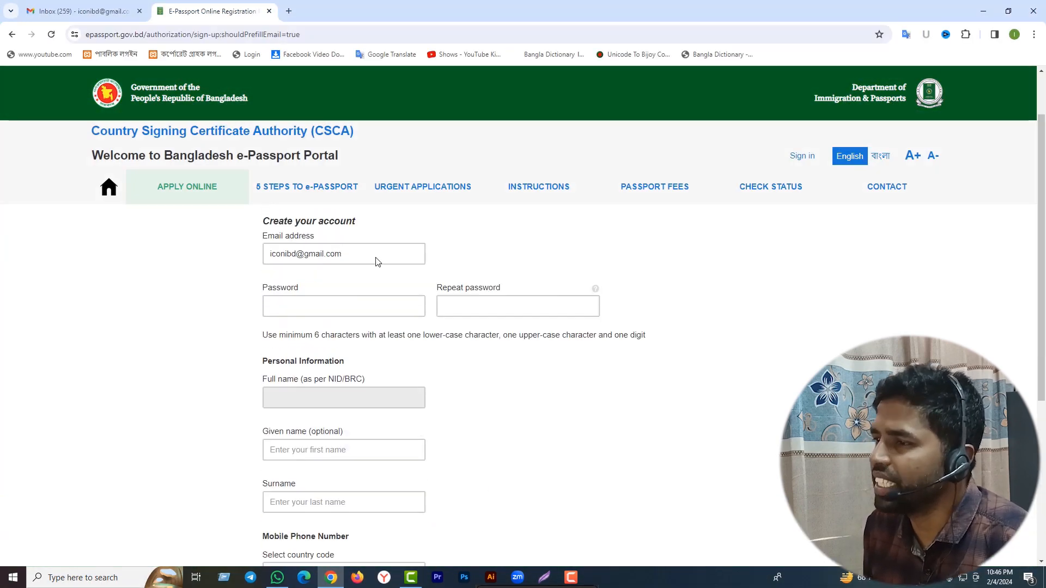
{"action": "scroll", "coordinate": [376, 262], "scroll_direction": "up", "scroll_amount": 1}
{"action": "left_click", "coordinate": [270, 376]}
{"action": "type", "text": "a"}
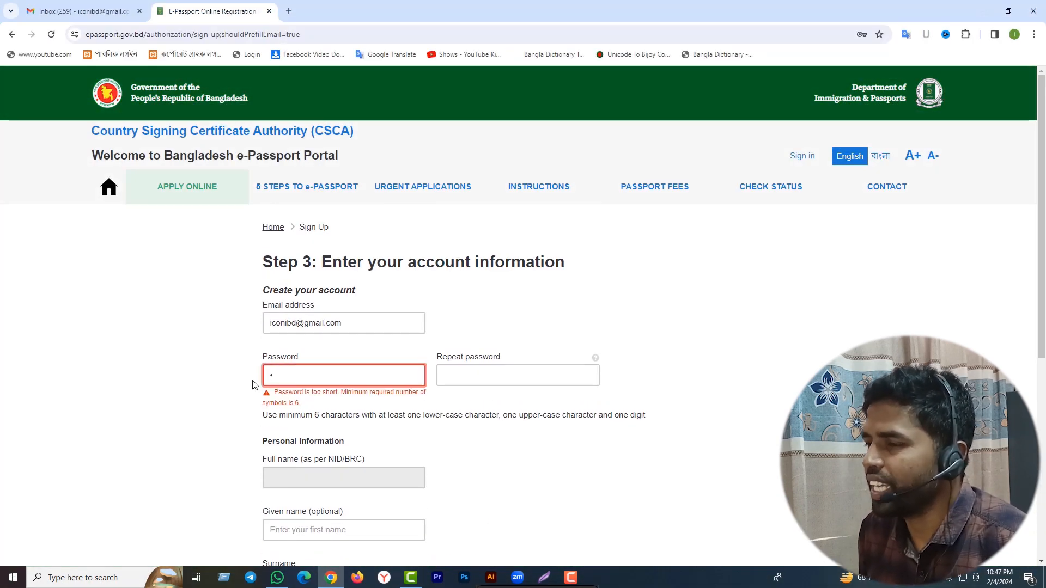
{"action": "key", "text": "BackSpace"}
{"action": "type", "text": "a"}
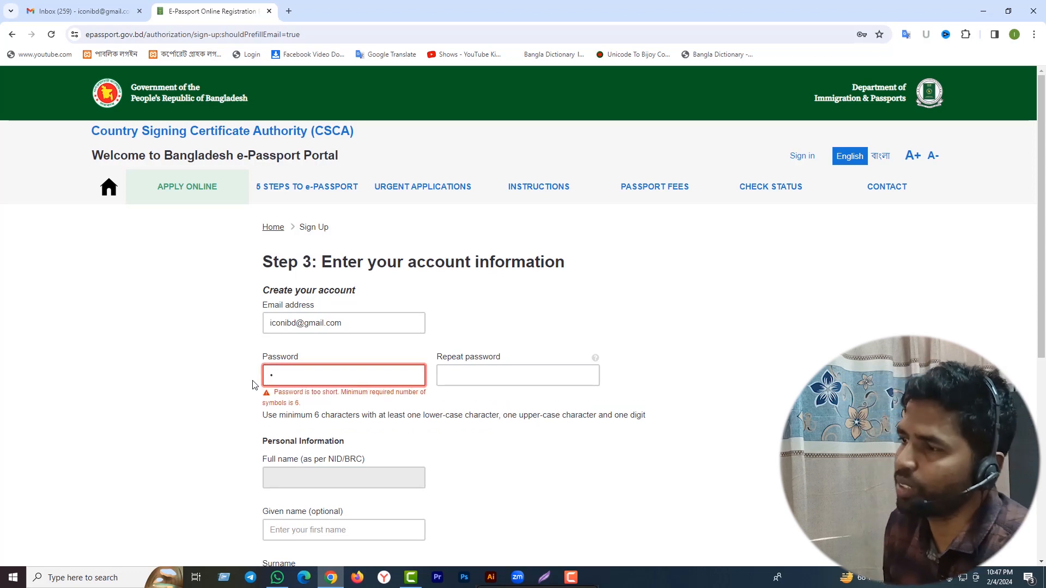
{"action": "type", "text": "•••••••"}
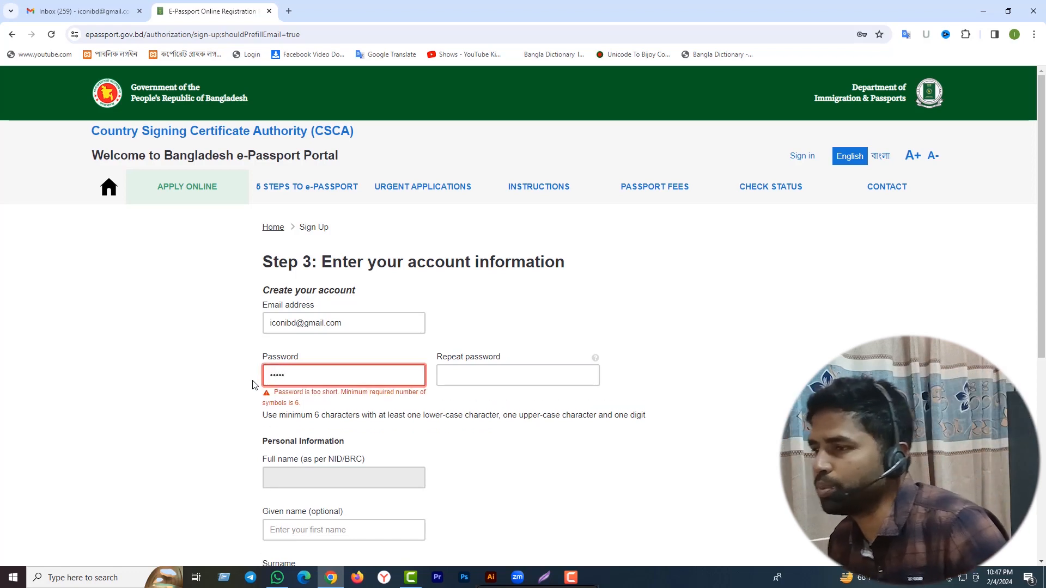
{"action": "type", "text": "•••••"}
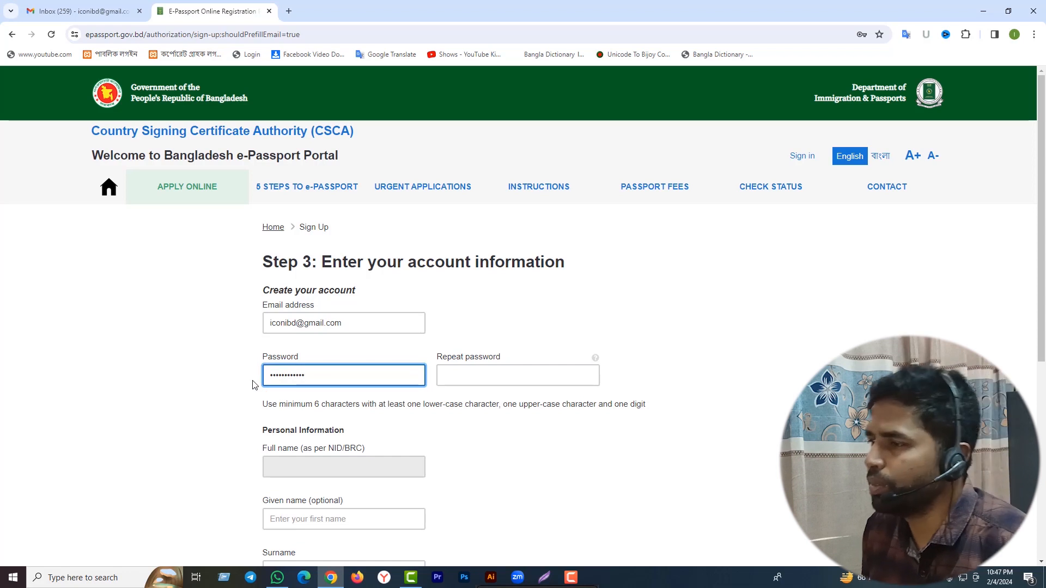
{"action": "left_click", "coordinate": [465, 375]}
{"action": "type", "text": "•"}
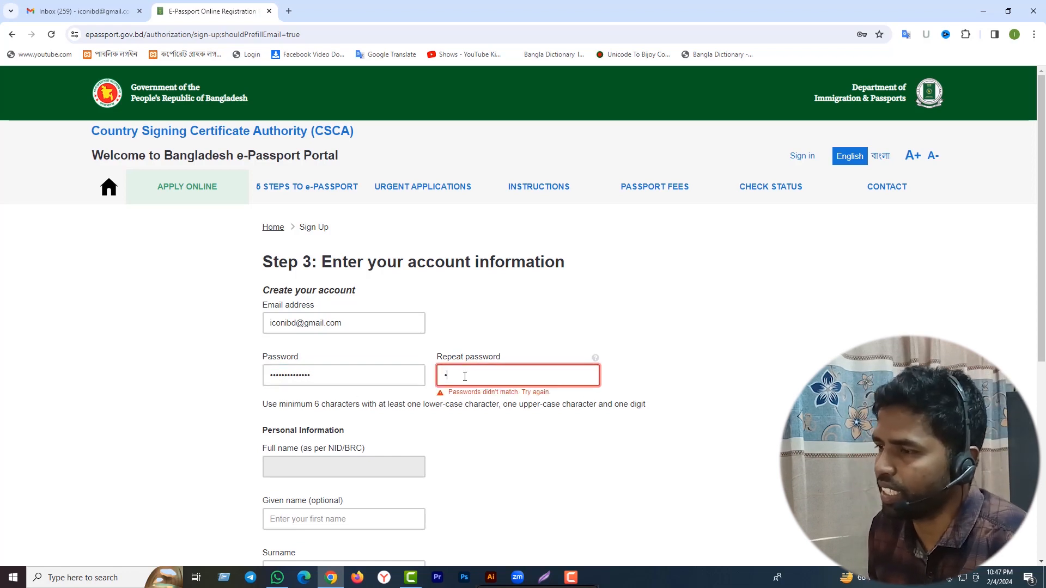
{"action": "type", "text": "••••"}
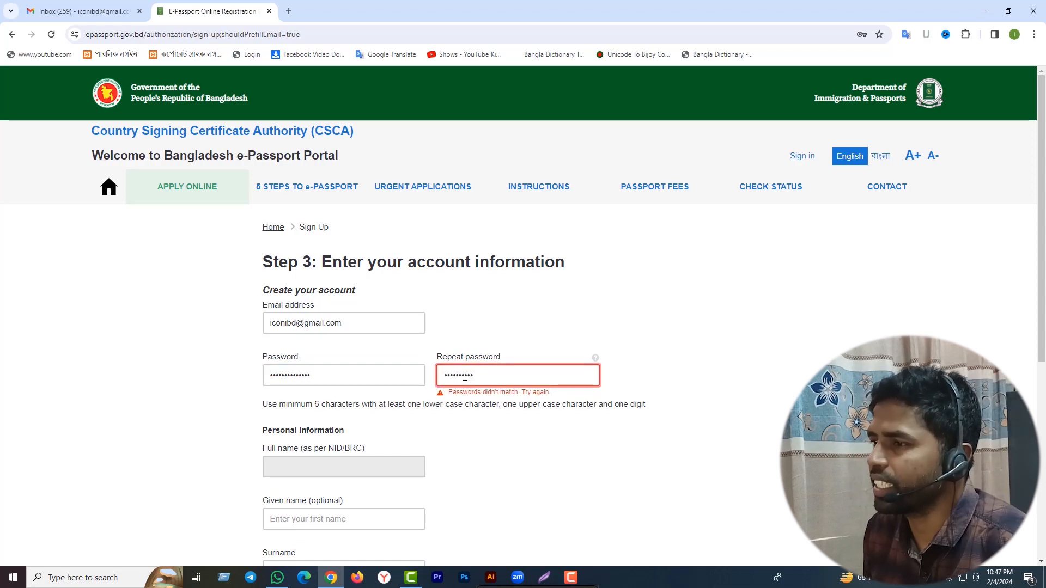
{"action": "type", "text": "•••••"}
{"action": "scroll", "coordinate": [397, 420], "scroll_direction": "down", "scroll_amount": 3}
Enter the applicant's given name and move the family name into the Surname field.
{"action": "left_click", "coordinate": [355, 356]}
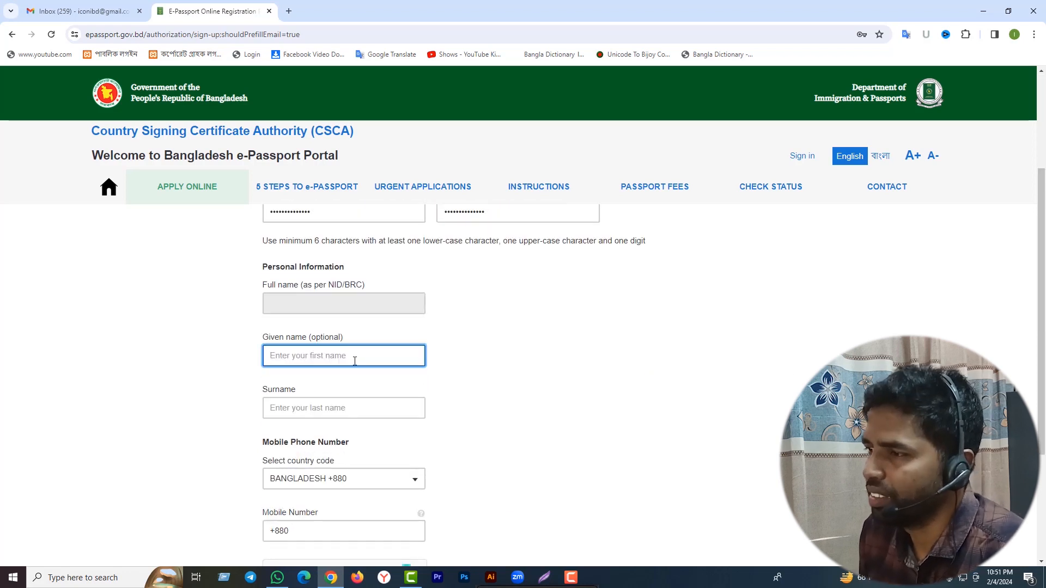
{"action": "type", "text": "MD"}
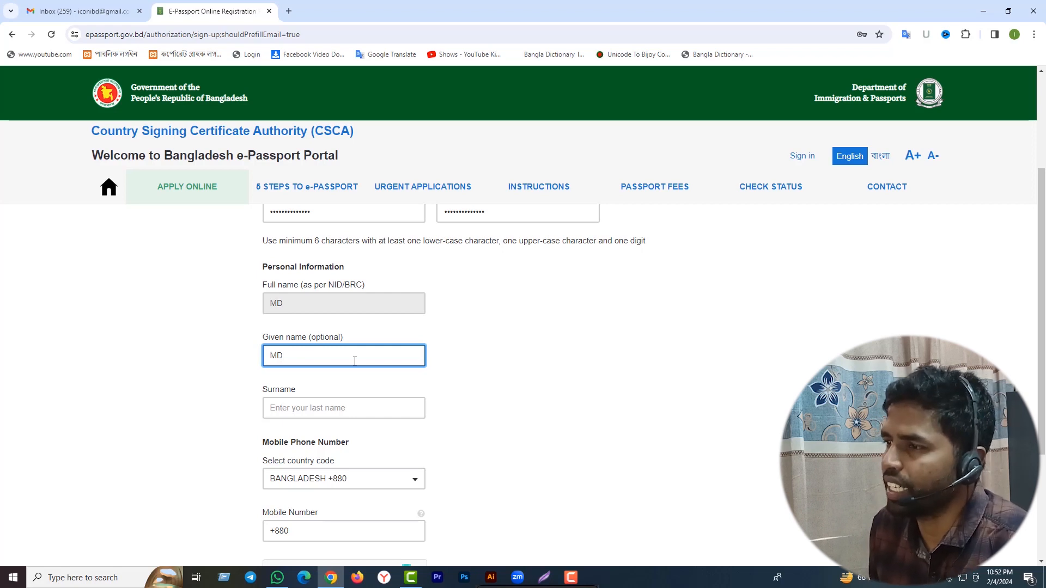
{"action": "left_click", "coordinate": [243, 376]}
{"action": "left_click", "coordinate": [310, 347]}
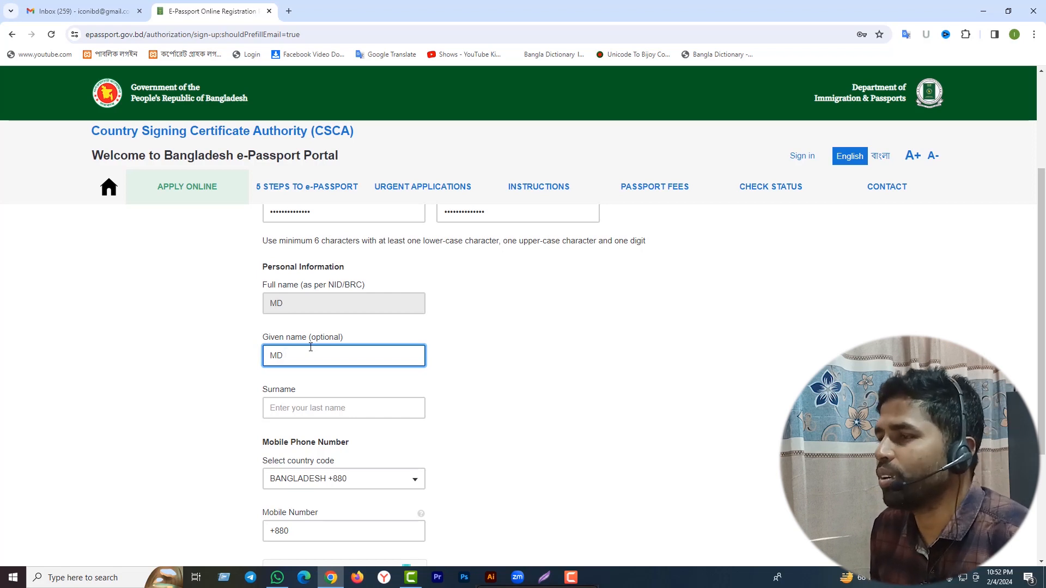
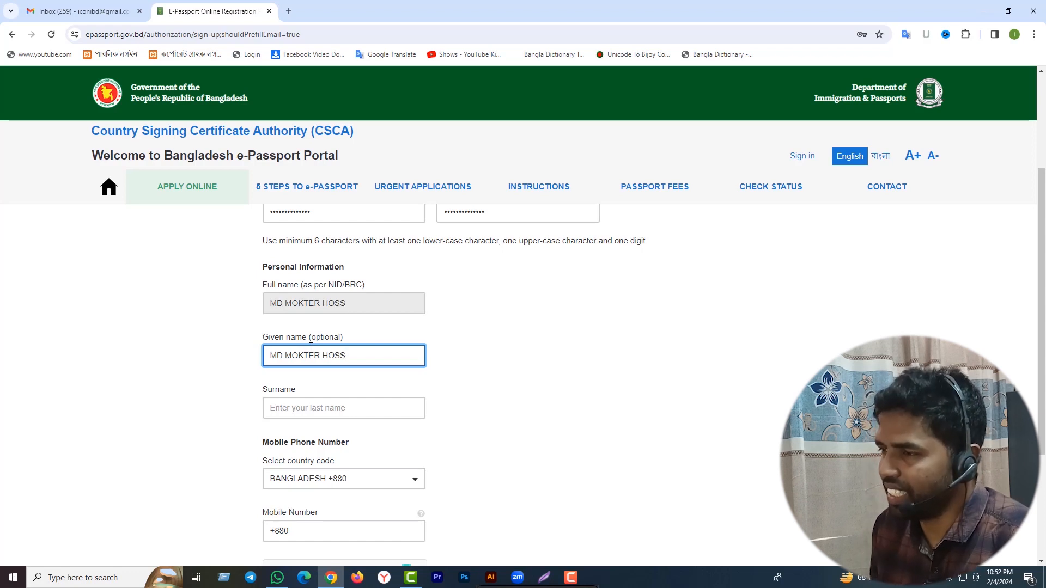
{"action": "left_click", "coordinate": [274, 408]}
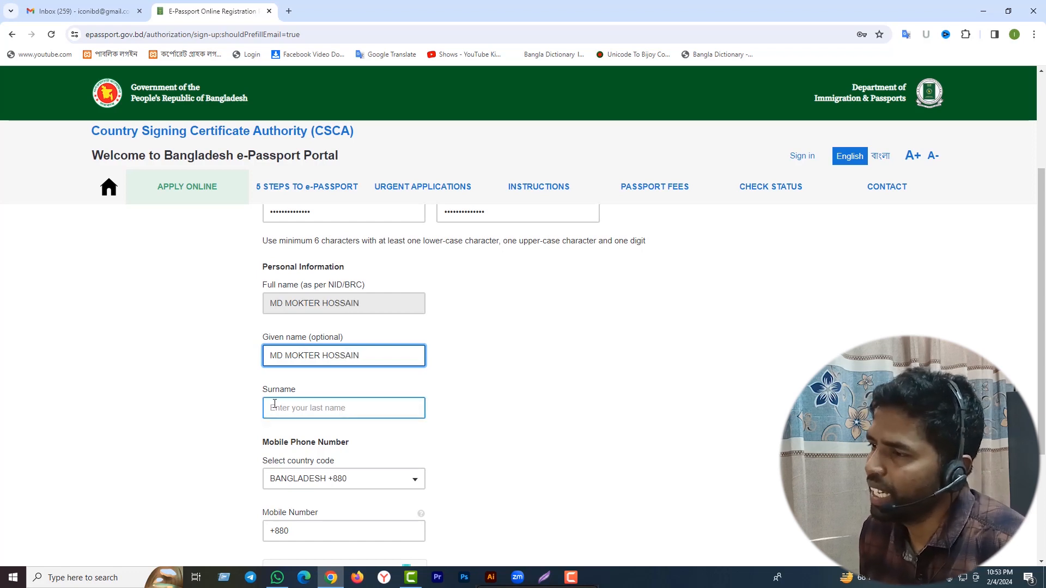
{"action": "left_click_drag", "start_coordinate": [362, 357], "coordinate": [324, 363]}
{"action": "key", "text": "ctrl+c"}
{"action": "key", "text": "BackSpace"}
{"action": "left_click", "coordinate": [293, 406]}
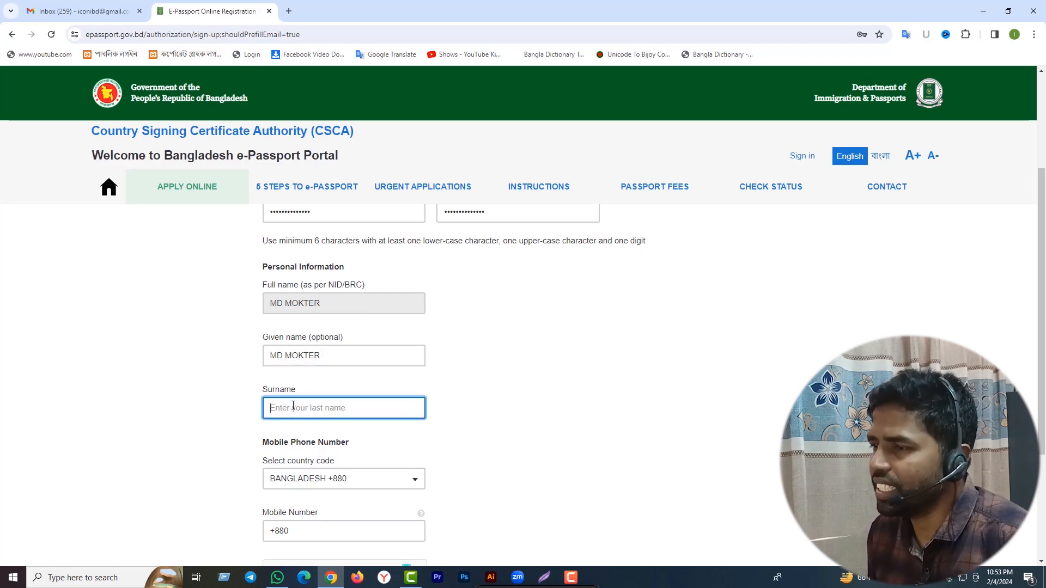
{"action": "key", "text": "ctrl+v"}
{"action": "scroll", "coordinate": [444, 417], "scroll_direction": "down", "scroll_amount": 1}
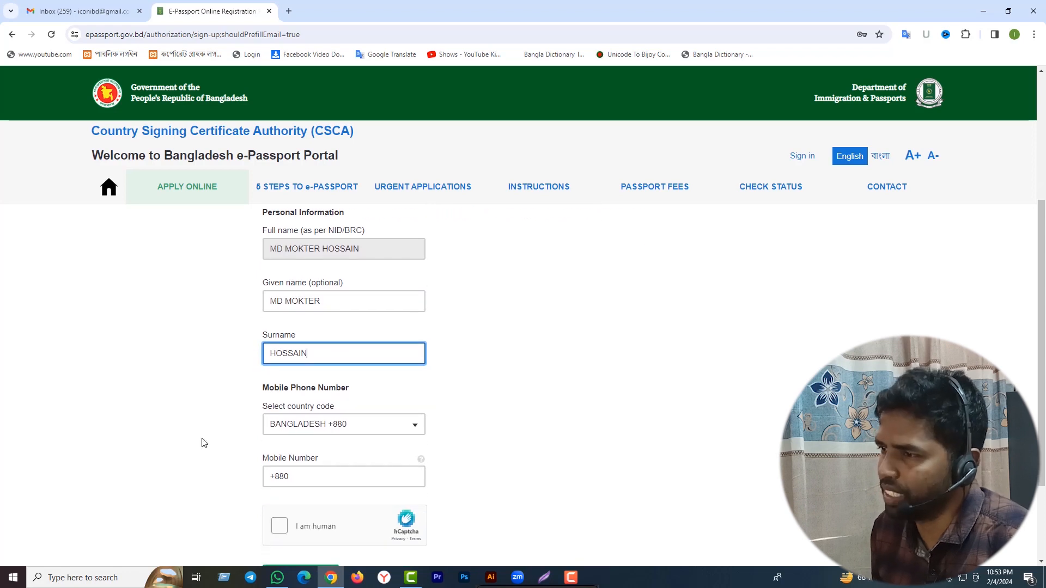
{"action": "left_click", "coordinate": [319, 474]}
Add the applicant's mobile number, pass the hCaptcha check, and create the account.
{"action": "left_click", "coordinate": [304, 482]}
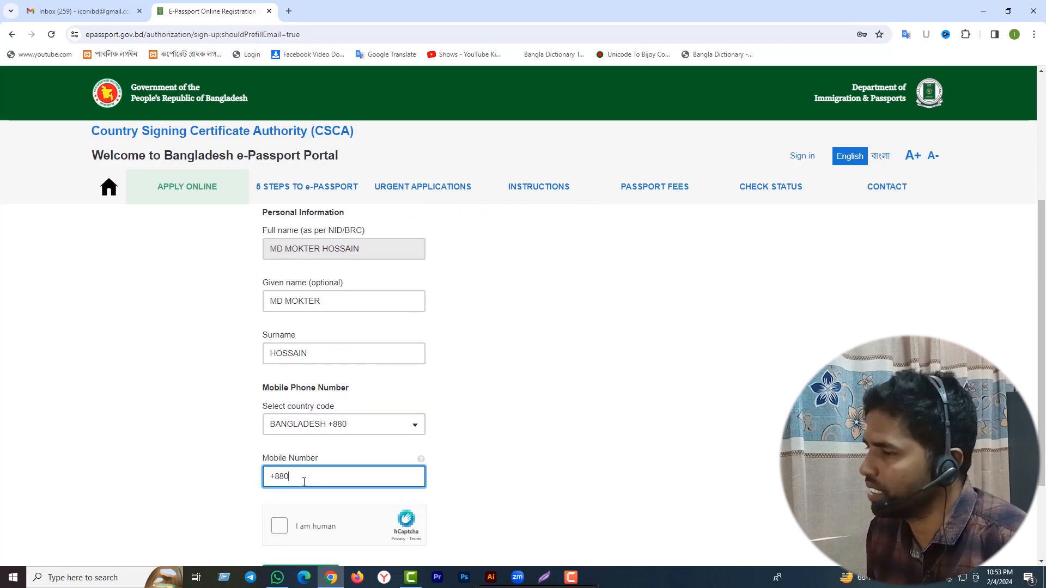
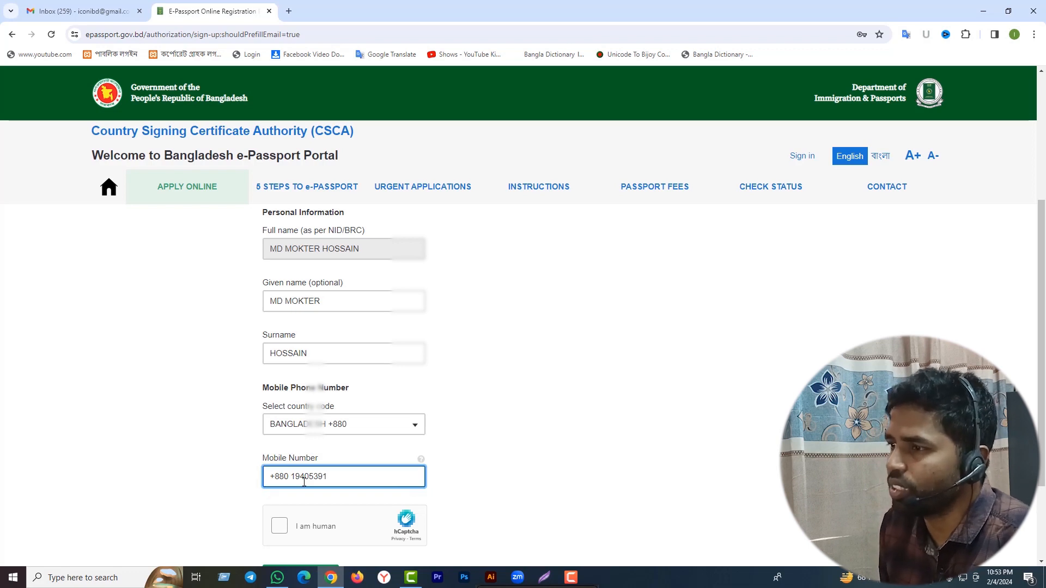
{"action": "scroll", "coordinate": [489, 406], "scroll_direction": "down", "scroll_amount": 1}
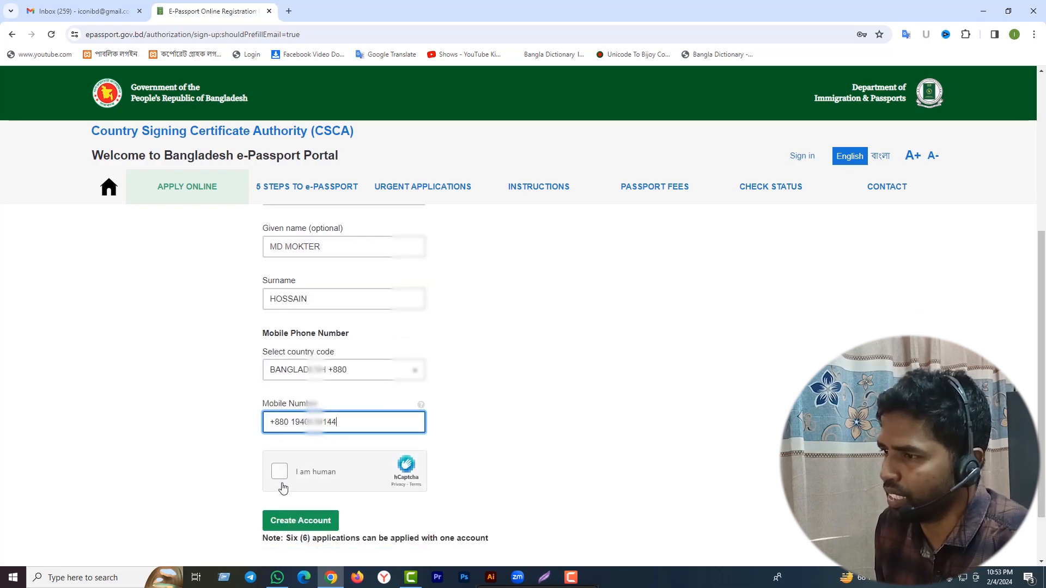
{"action": "left_click", "coordinate": [280, 472]}
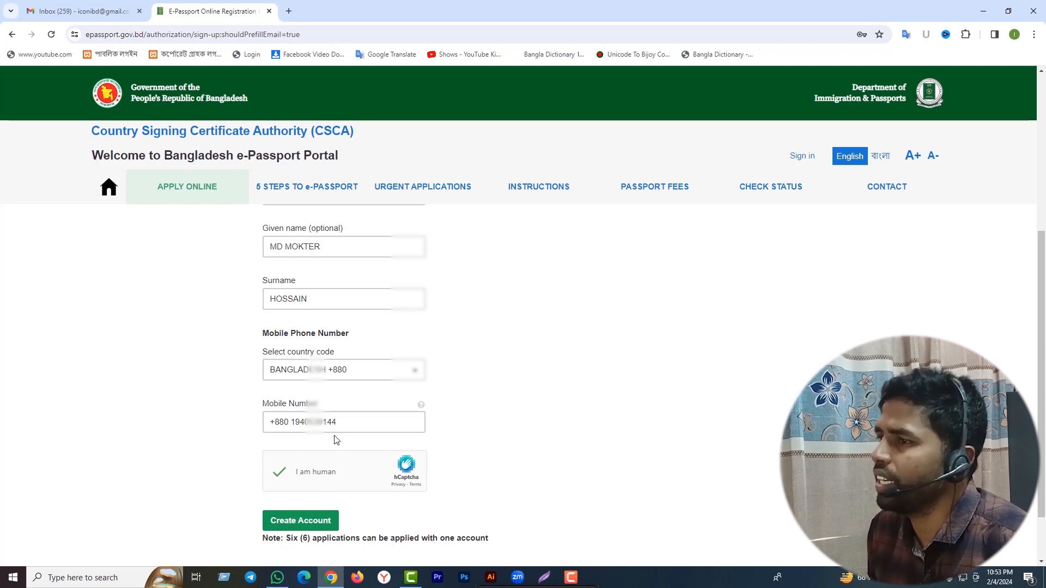
{"action": "left_click", "coordinate": [275, 253]}
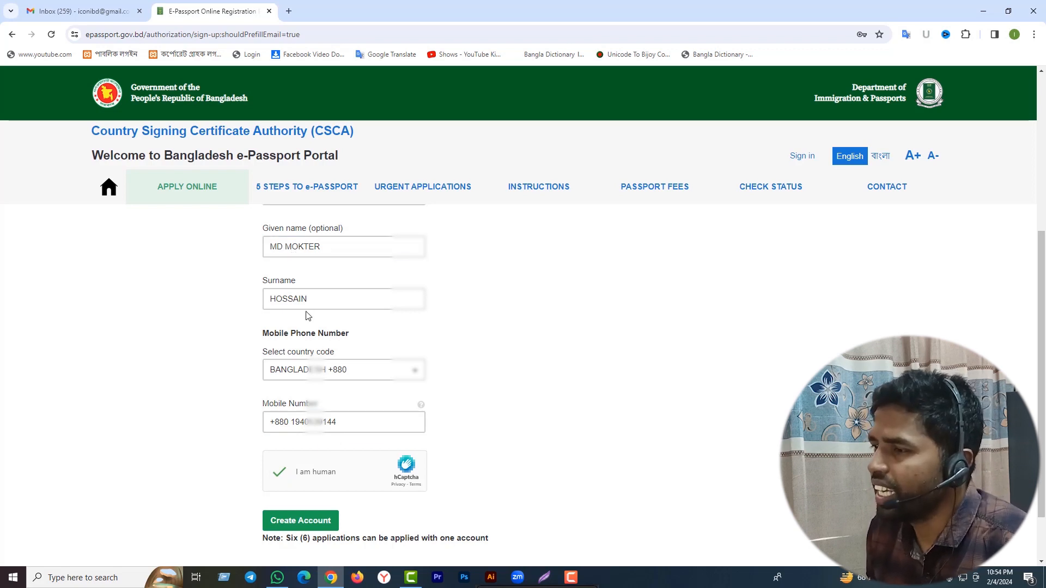
{"action": "left_click", "coordinate": [288, 431]}
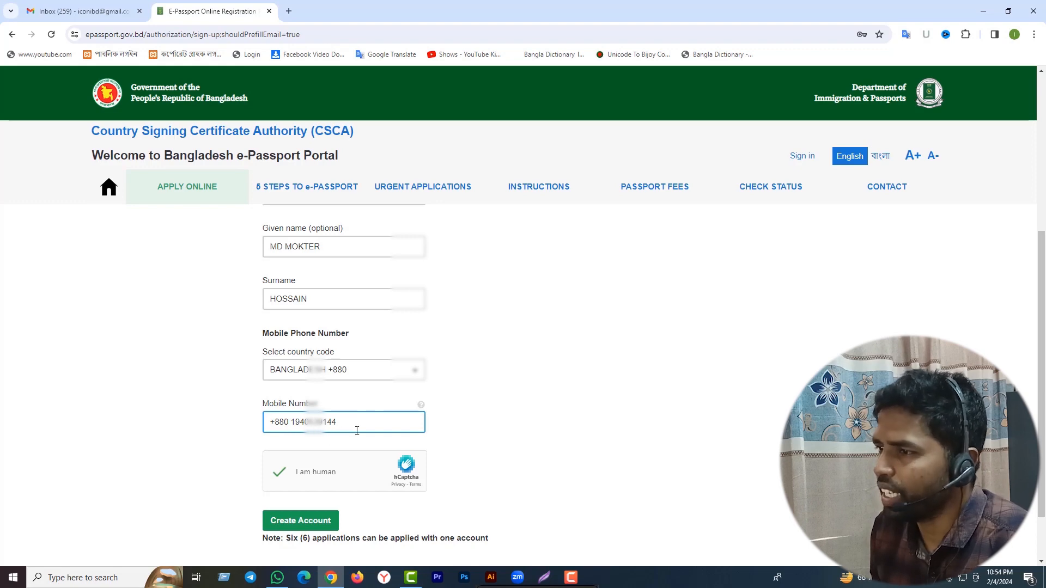
{"action": "scroll", "coordinate": [326, 436], "scroll_direction": "down", "scroll_amount": 2}
{"action": "left_click", "coordinate": [287, 452]}
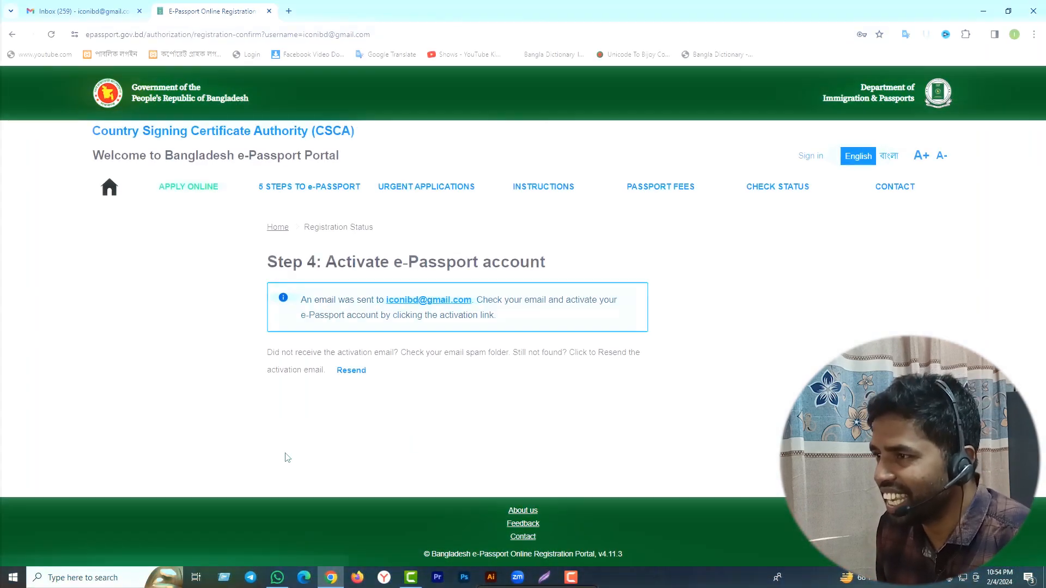
{"action": "left_click", "coordinate": [82, 11]}
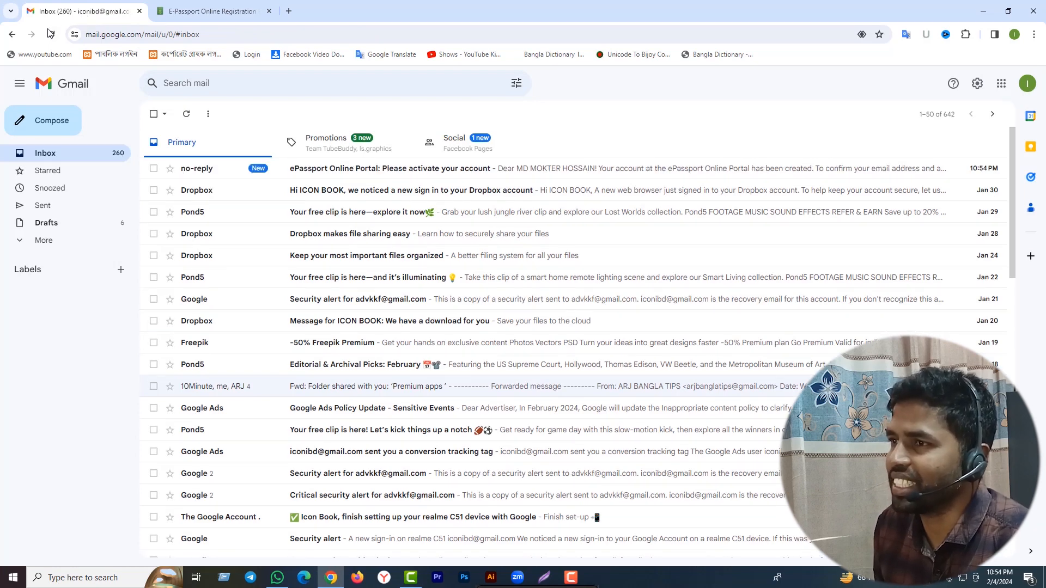
Refresh Gmail, open the 'Please activate your account' email and follow its activation link.
{"action": "left_click", "coordinate": [50, 35]}
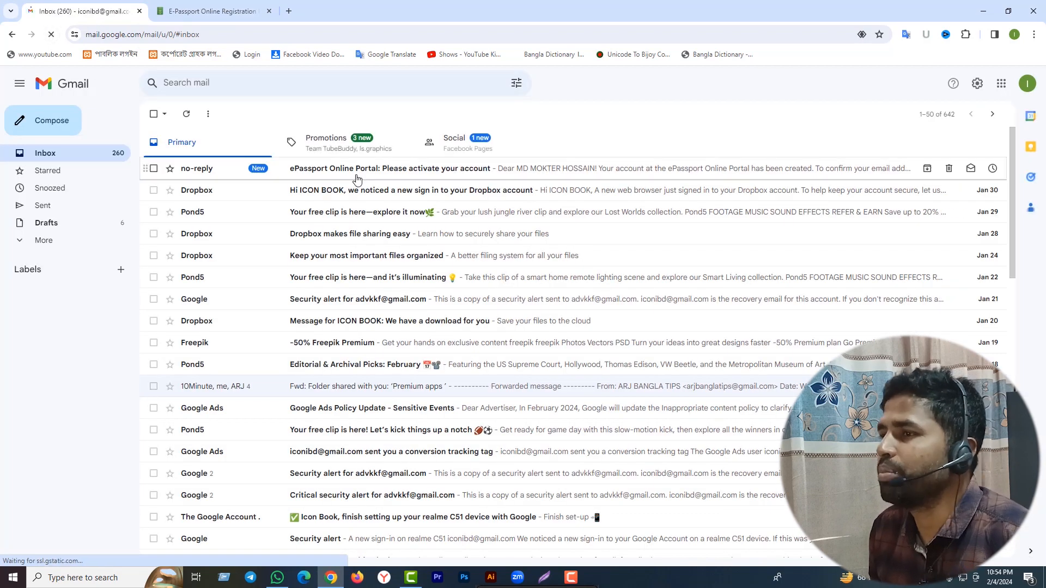
{"action": "left_click", "coordinate": [354, 172]}
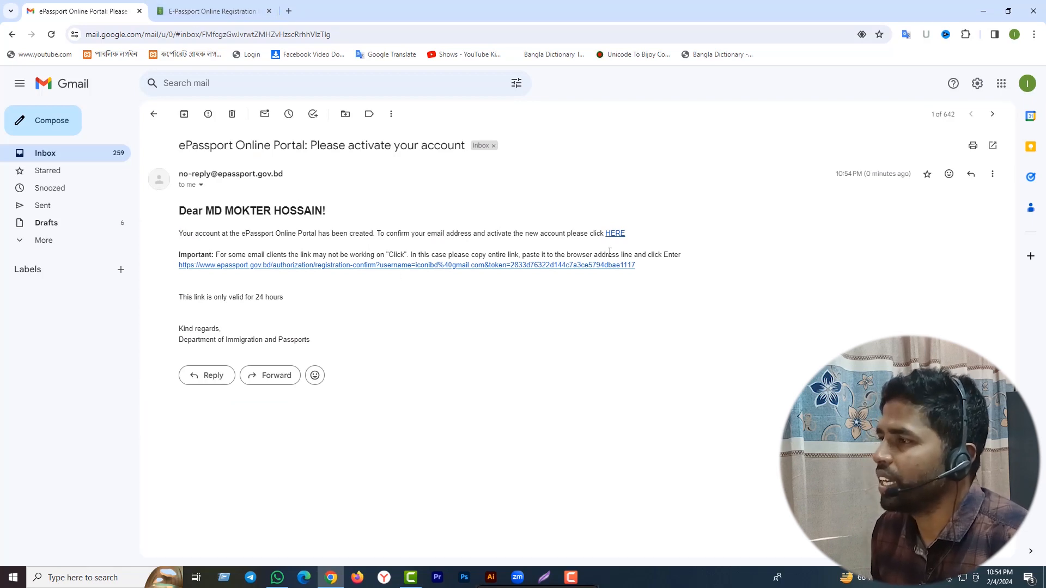
{"action": "left_click", "coordinate": [612, 234]}
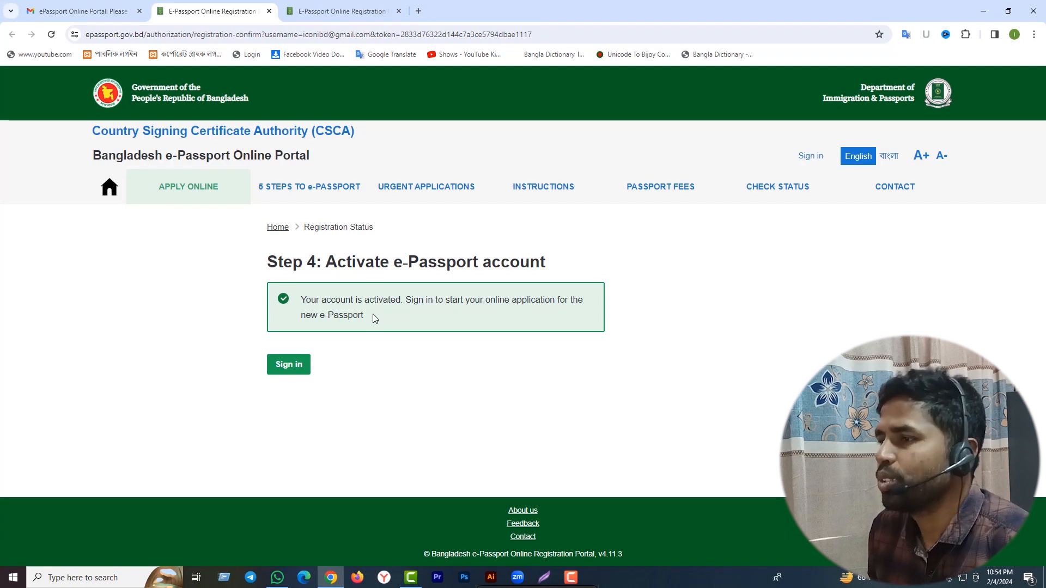
Sign in with the account password and captcha, then begin a new e-Passport application.
{"action": "left_click", "coordinate": [281, 370]}
{"action": "left_click", "coordinate": [282, 357]}
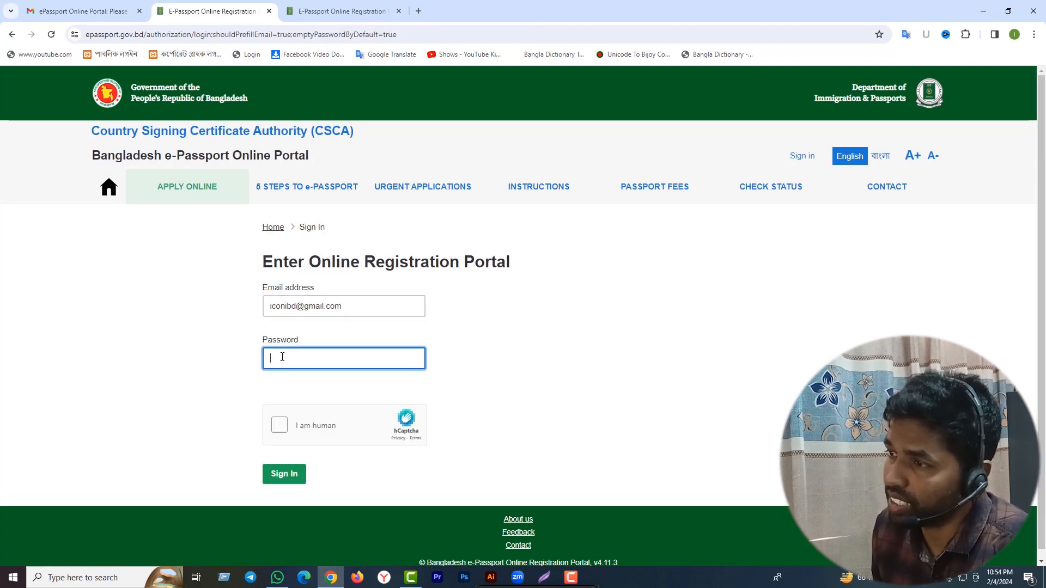
{"action": "type", "text": "•"}
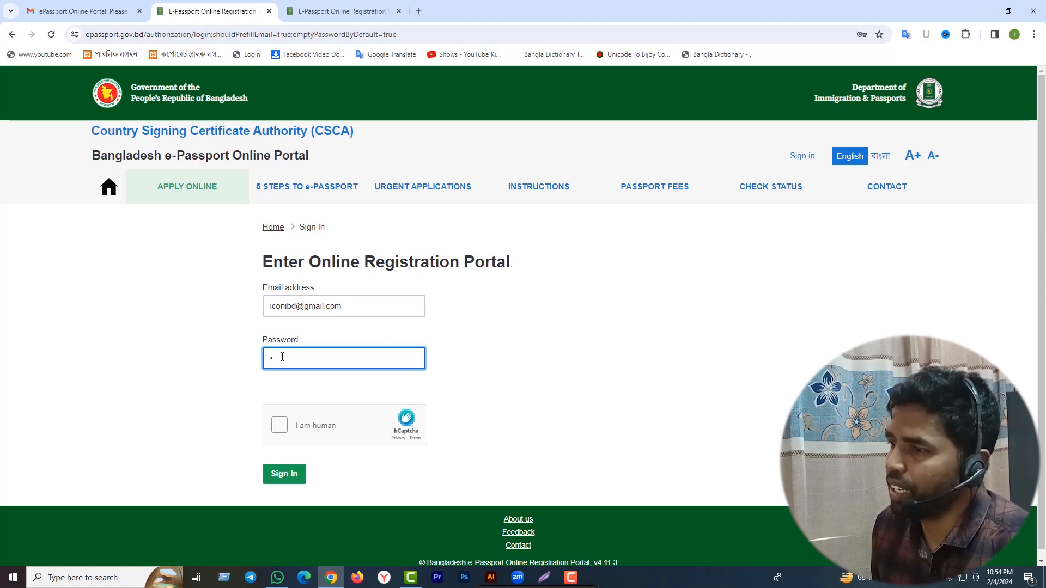
{"action": "type", "text": "••"}
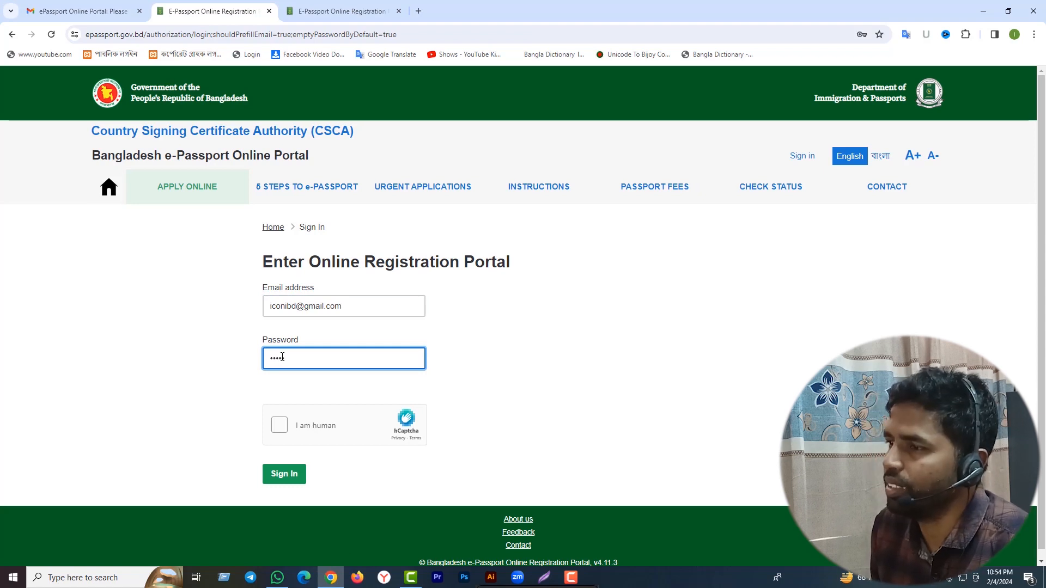
{"action": "type", "text": "•••••"}
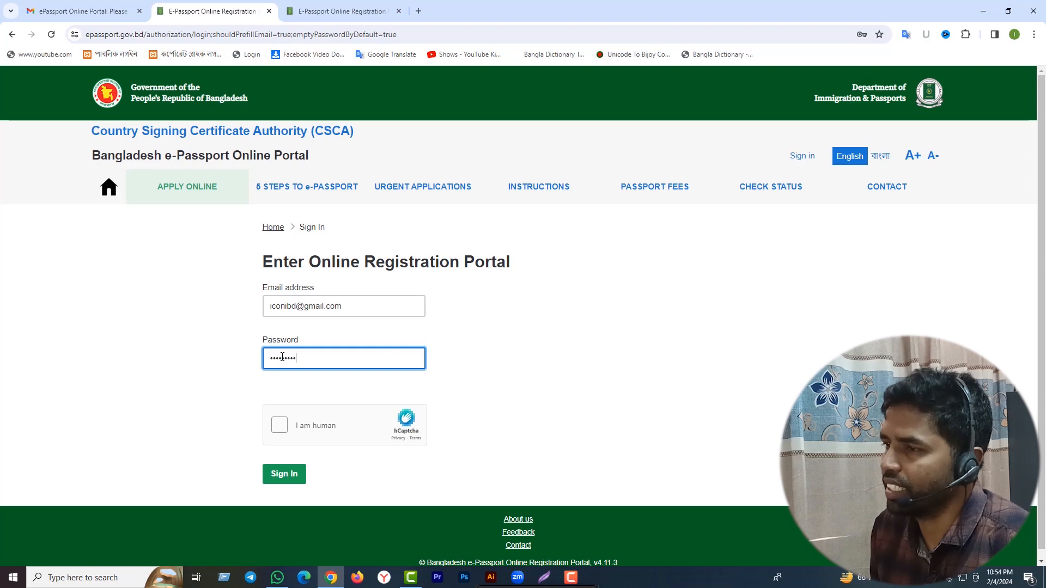
{"action": "type", "text": "•••"}
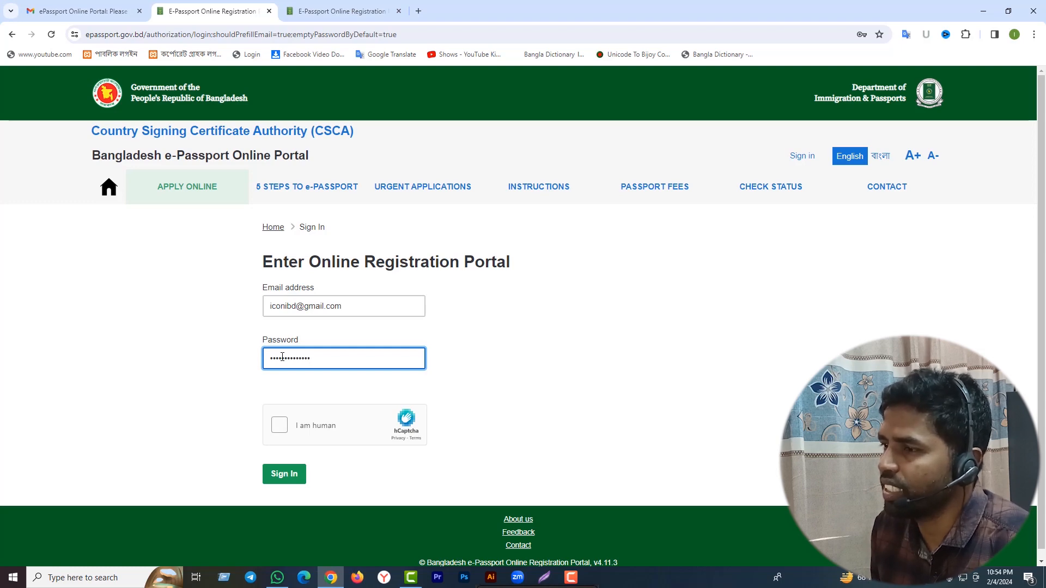
{"action": "left_click", "coordinate": [279, 425]}
{"action": "left_click", "coordinate": [286, 473]}
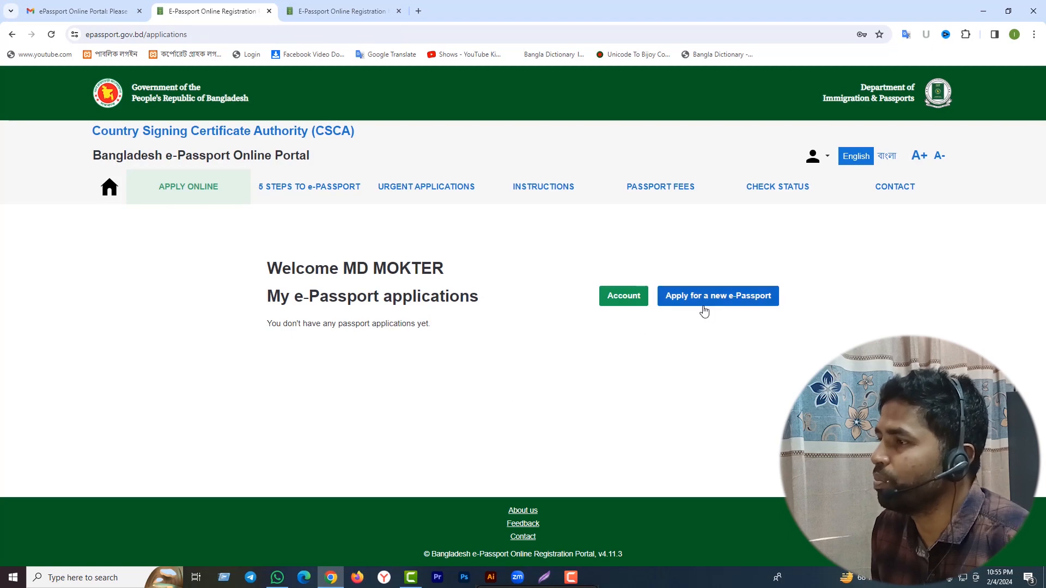
{"action": "left_click", "coordinate": [703, 305]}
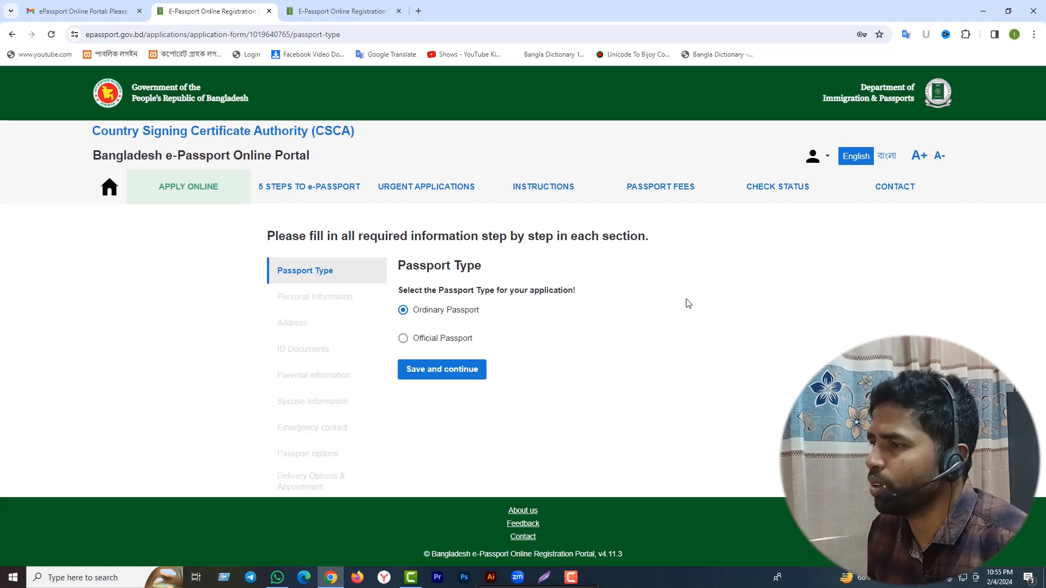
Keep Ordinary Passport, apply for myself, and set gender MALE and profession FARMER.
{"action": "left_click", "coordinate": [451, 374]}
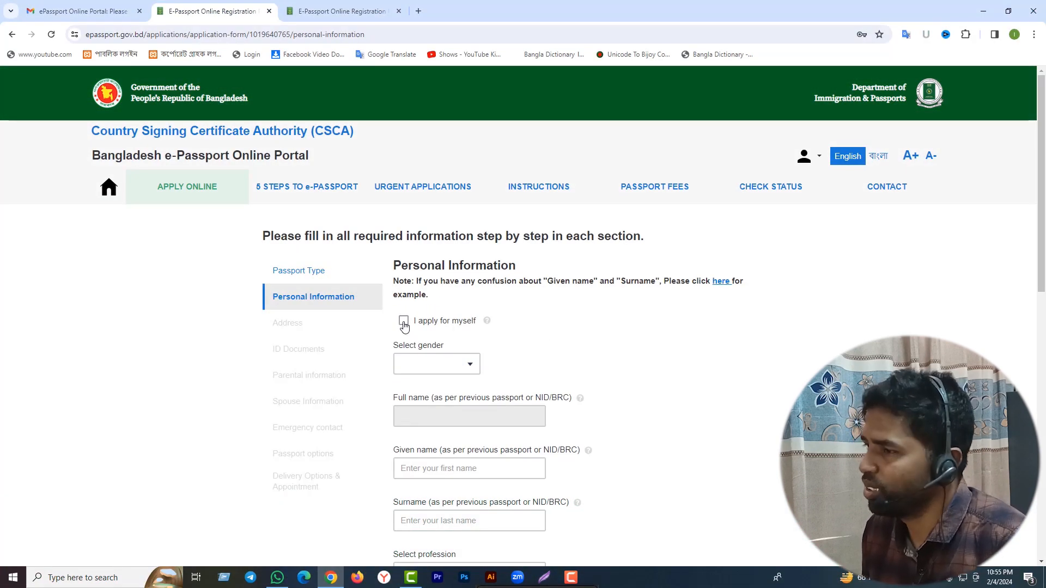
{"action": "left_click", "coordinate": [403, 325]}
{"action": "scroll", "coordinate": [452, 332], "scroll_direction": "down", "scroll_amount": 1}
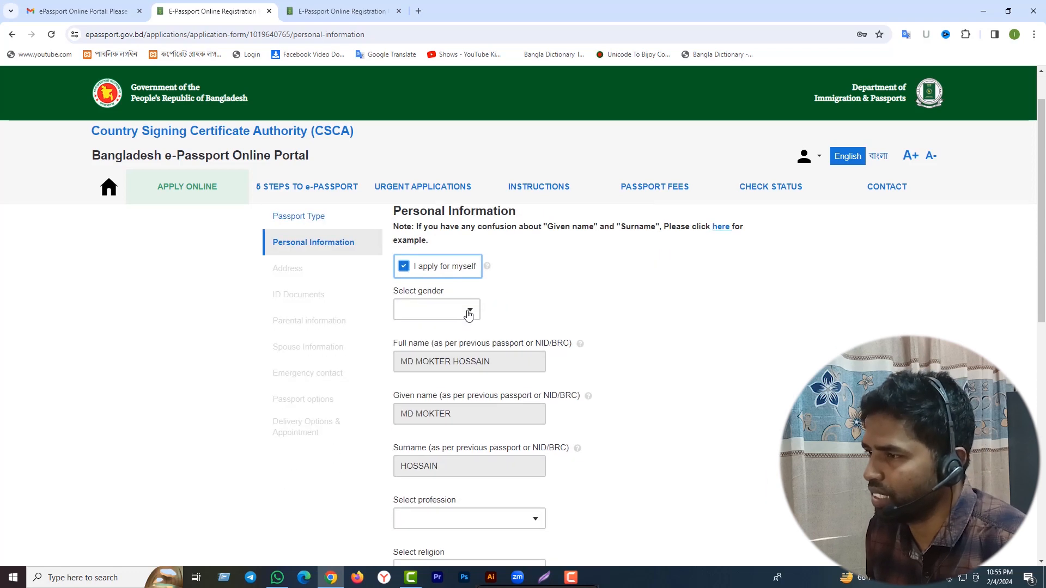
{"action": "left_click", "coordinate": [467, 310]}
{"action": "left_click", "coordinate": [432, 345]}
{"action": "scroll", "coordinate": [517, 367], "scroll_direction": "down", "scroll_amount": 1}
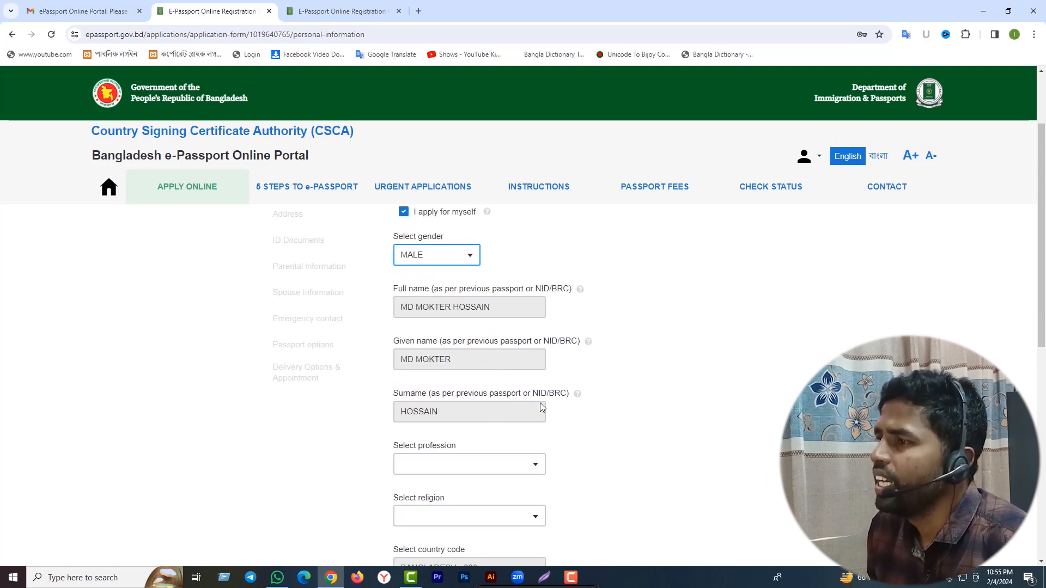
{"action": "scroll", "coordinate": [541, 403], "scroll_direction": "down", "scroll_amount": 1}
{"action": "scroll", "coordinate": [540, 403], "scroll_direction": "down", "scroll_amount": 2}
{"action": "left_click", "coordinate": [532, 304]}
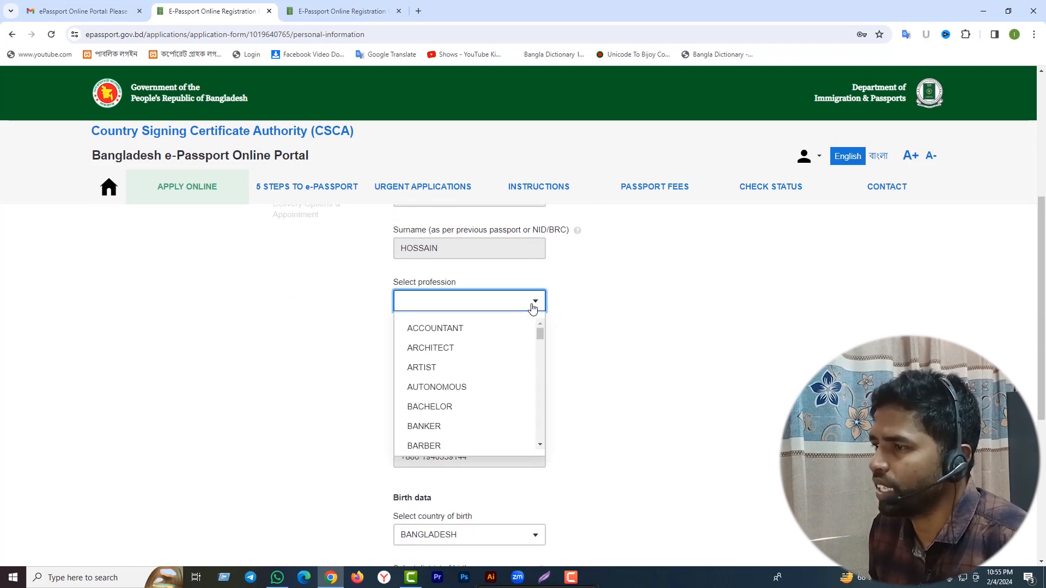
{"action": "scroll", "coordinate": [532, 308], "scroll_direction": "down", "scroll_amount": 2}
{"action": "scroll", "coordinate": [468, 402], "scroll_direction": "up", "scroll_amount": 4}
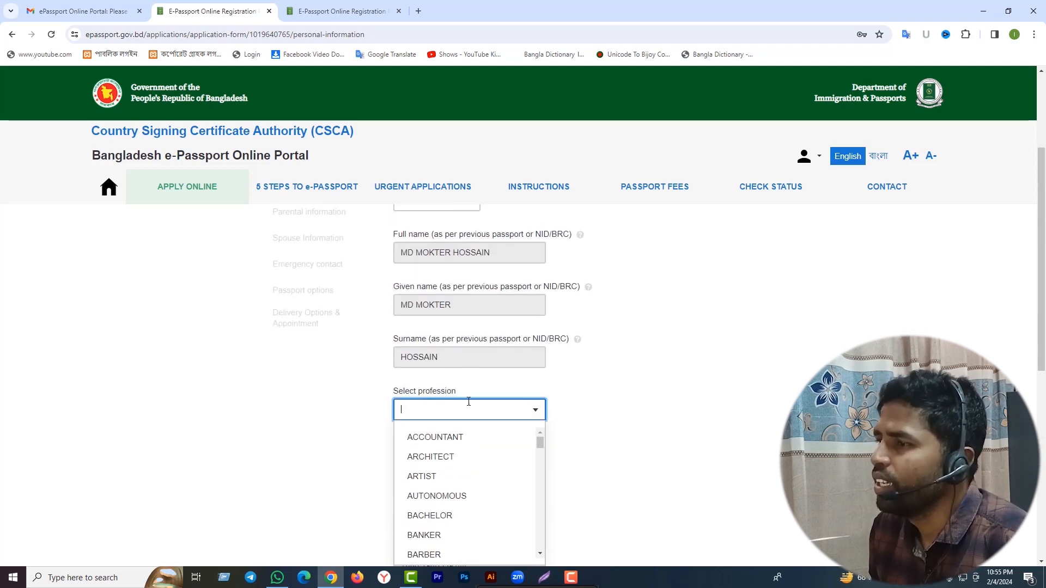
{"action": "type", "text": "F"}
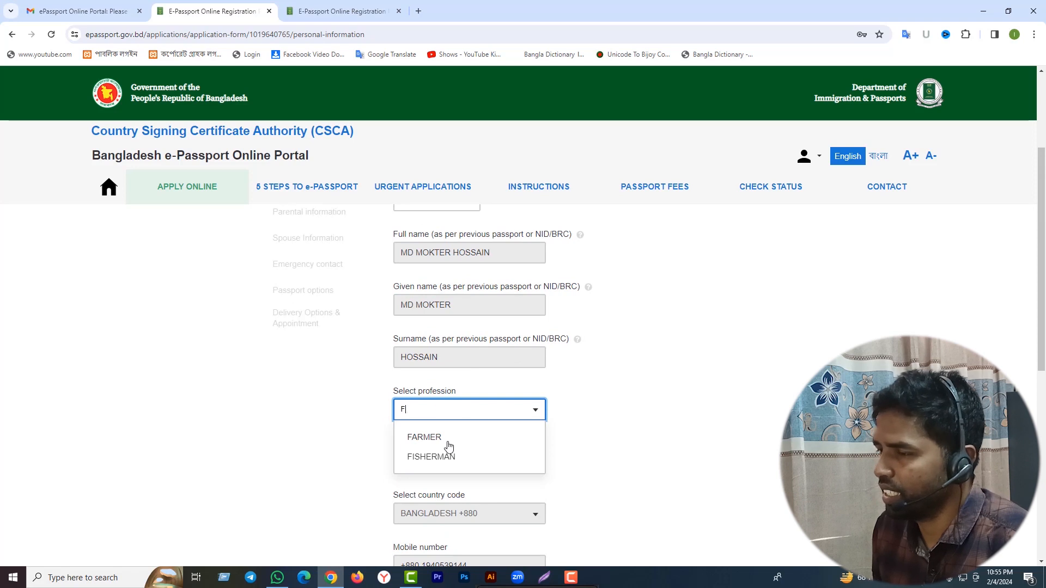
{"action": "left_click", "coordinate": [446, 441]}
Set religion to ISLAM and district of birth to CHUADANGA.
{"action": "scroll", "coordinate": [640, 422], "scroll_direction": "down", "scroll_amount": 1}
{"action": "left_click", "coordinate": [530, 414]}
{"action": "scroll", "coordinate": [518, 447], "scroll_direction": "down", "scroll_amount": 1}
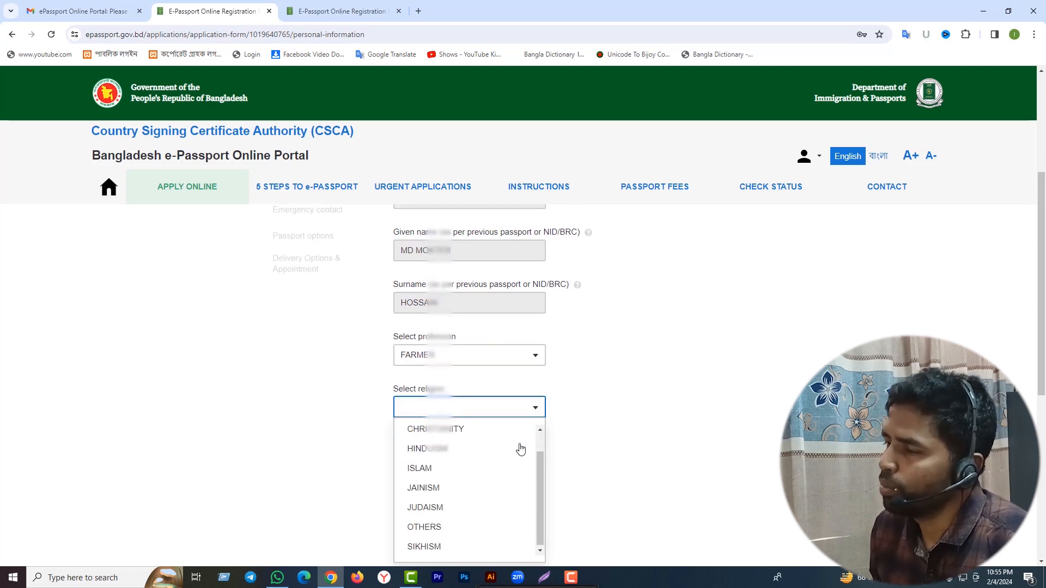
{"action": "left_click", "coordinate": [502, 448]}
{"action": "scroll", "coordinate": [581, 413], "scroll_direction": "down", "scroll_amount": 1}
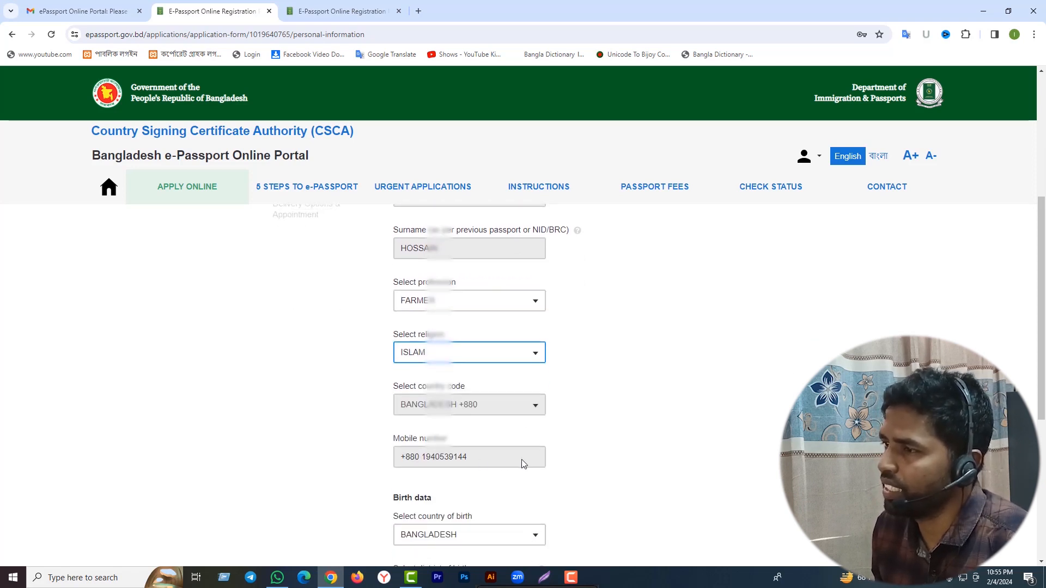
{"action": "scroll", "coordinate": [530, 458], "scroll_direction": "down", "scroll_amount": 2}
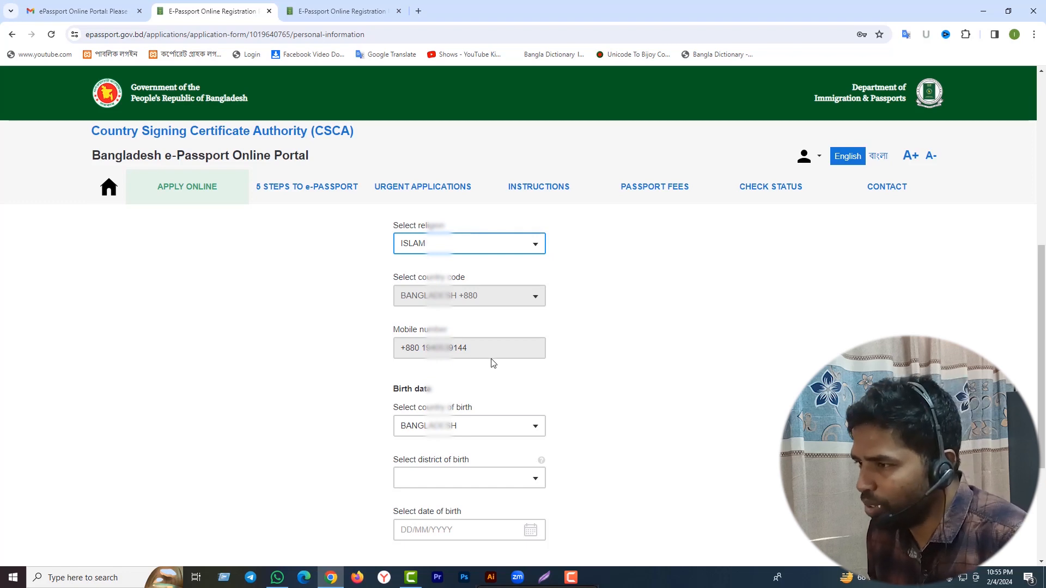
{"action": "scroll", "coordinate": [561, 397], "scroll_direction": "down", "scroll_amount": 1}
{"action": "left_click", "coordinate": [531, 374]}
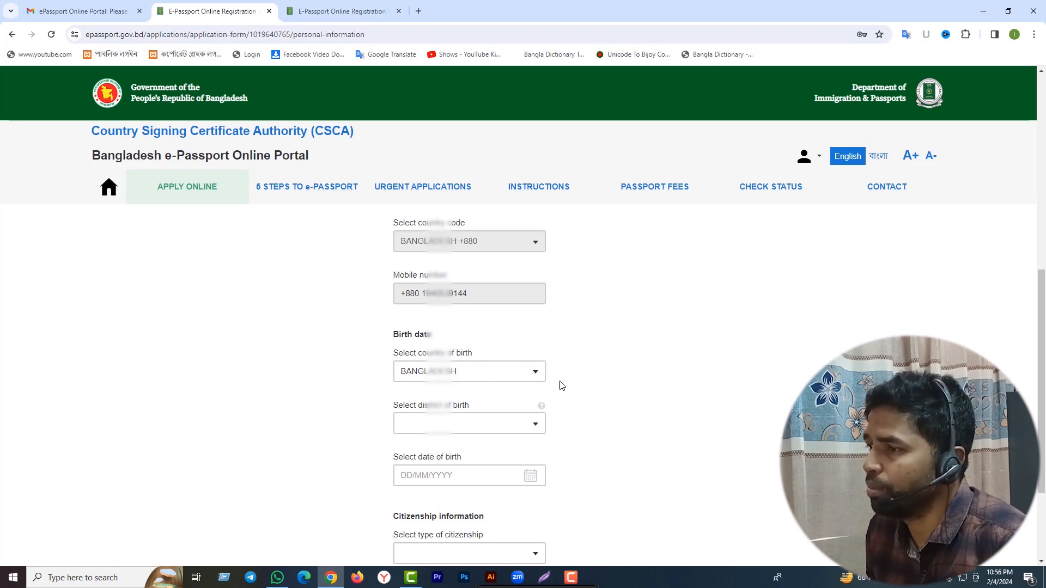
{"action": "left_click", "coordinate": [535, 427]}
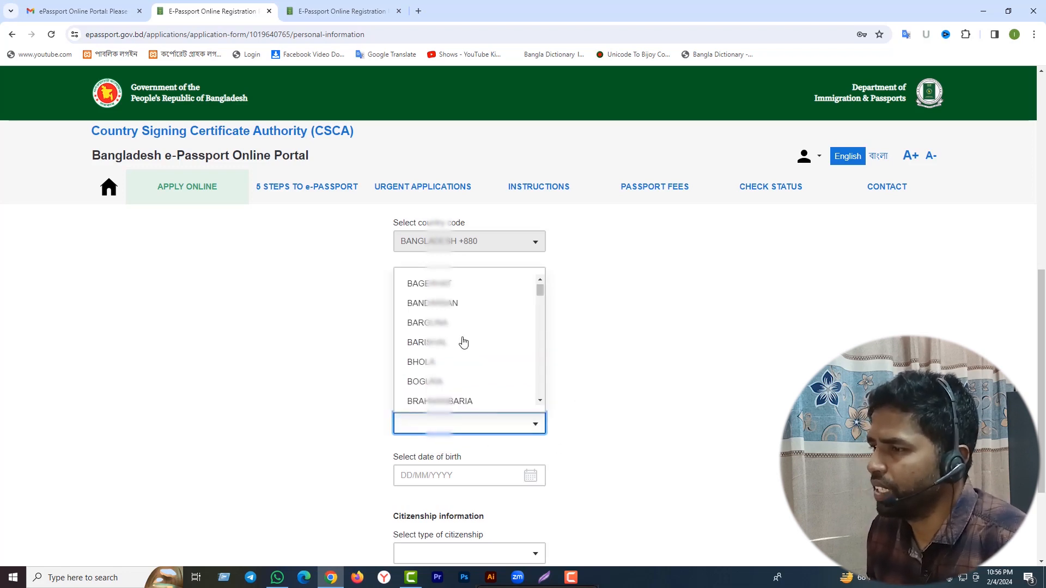
{"action": "scroll", "coordinate": [461, 340], "scroll_direction": "down", "scroll_amount": 2}
{"action": "left_click", "coordinate": [450, 370]}
{"action": "scroll", "coordinate": [613, 406], "scroll_direction": "down", "scroll_amount": 2}
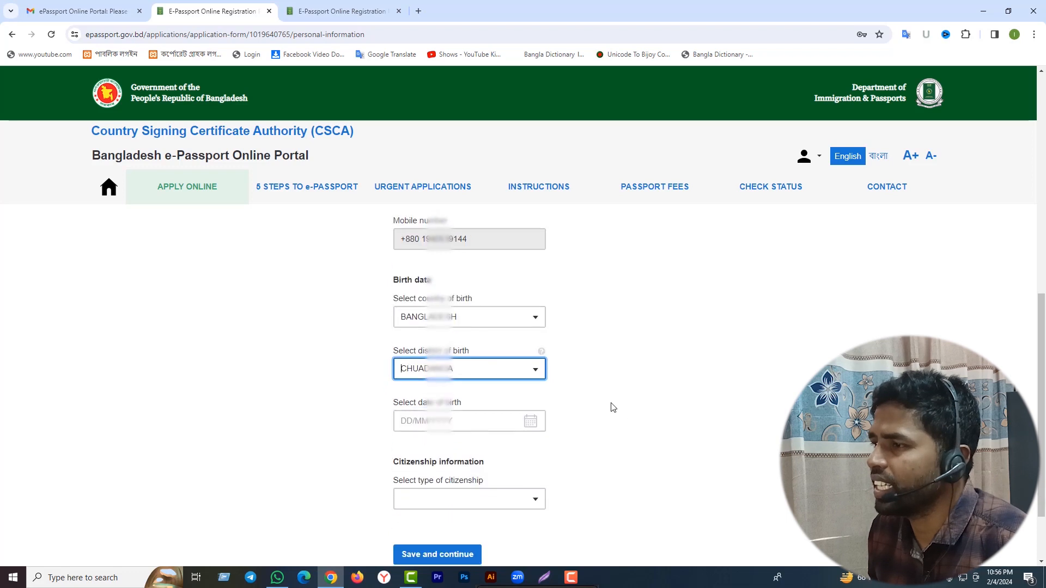
{"action": "left_click", "coordinate": [535, 370]}
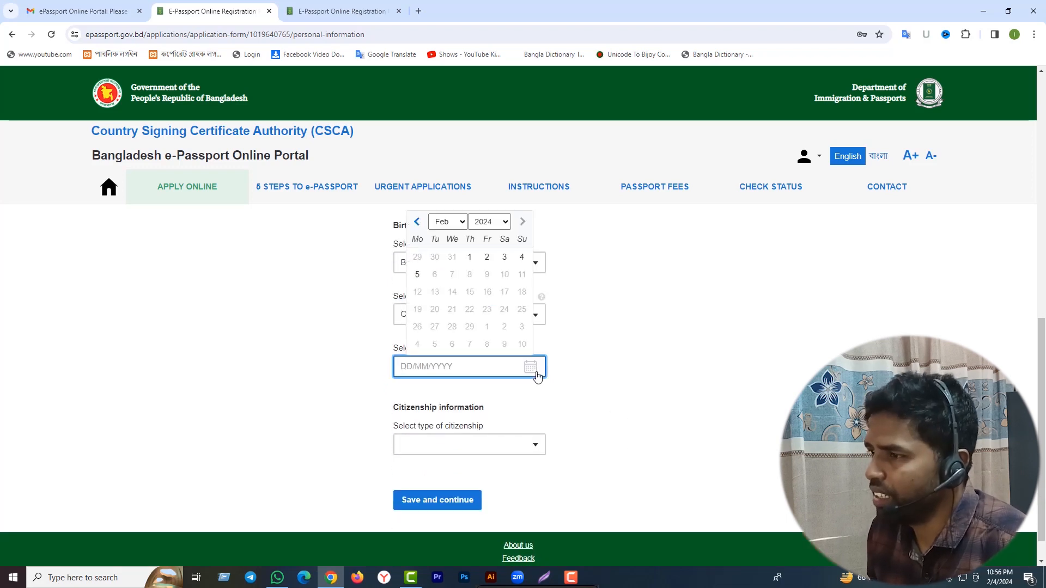
{"action": "left_click", "coordinate": [464, 226]}
{"action": "left_click", "coordinate": [464, 225]}
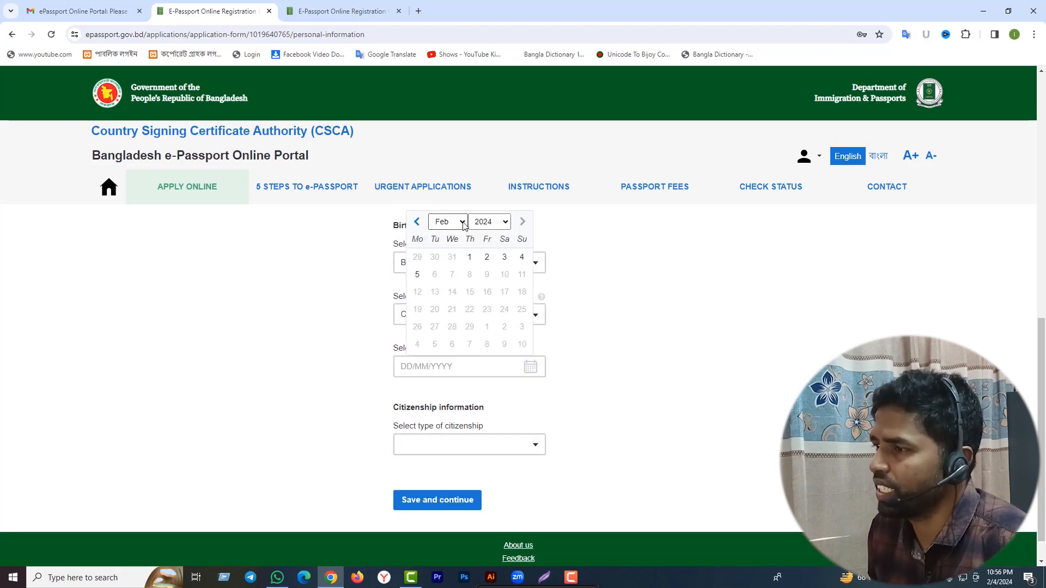
{"action": "left_click", "coordinate": [463, 226]}
{"action": "left_click", "coordinate": [505, 225]}
{"action": "scroll", "coordinate": [484, 346], "scroll_direction": "up", "scroll_amount": 6}
{"action": "scroll", "coordinate": [483, 351], "scroll_direction": "up", "scroll_amount": 3}
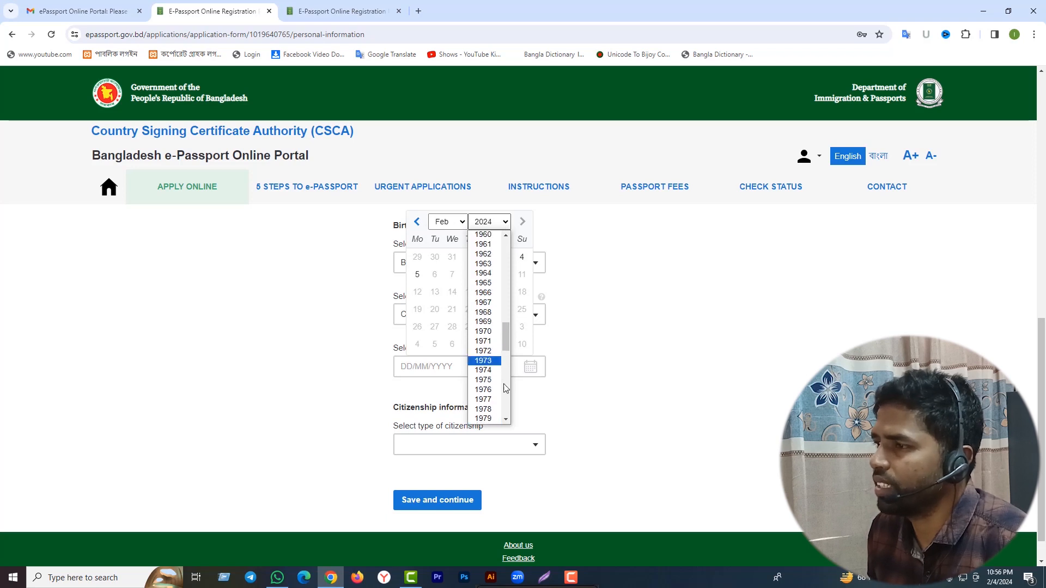
{"action": "left_click", "coordinate": [483, 360]}
{"action": "left_click", "coordinate": [464, 228]}
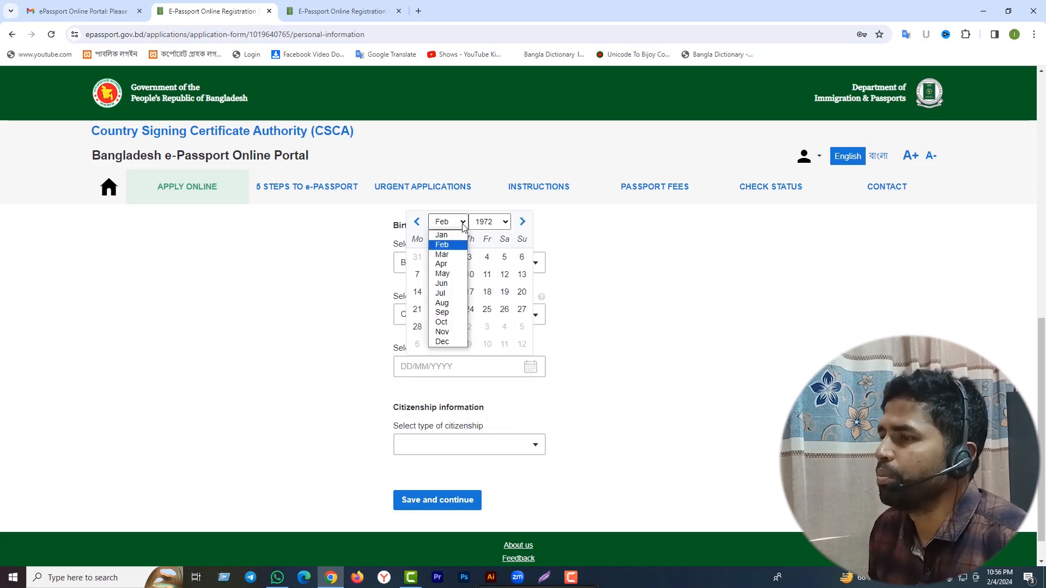
{"action": "left_click", "coordinate": [447, 255]}
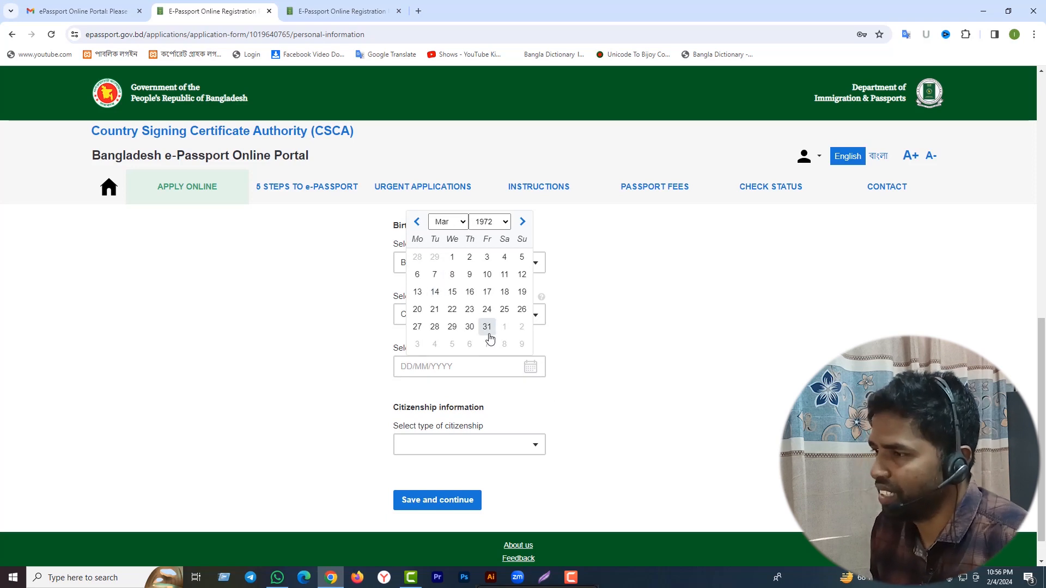
{"action": "left_click", "coordinate": [505, 309]}
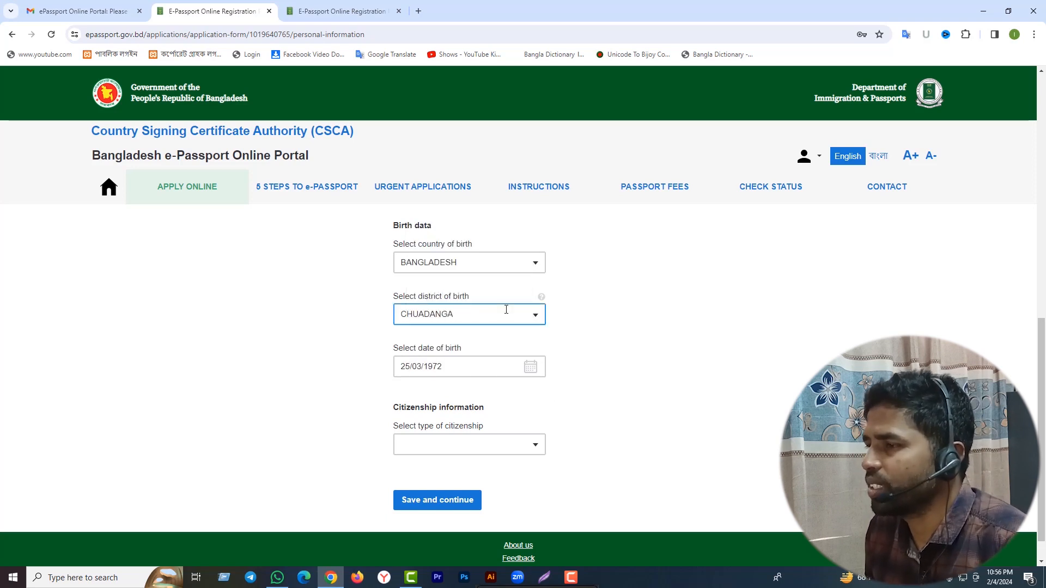
{"action": "left_click", "coordinate": [484, 383]}
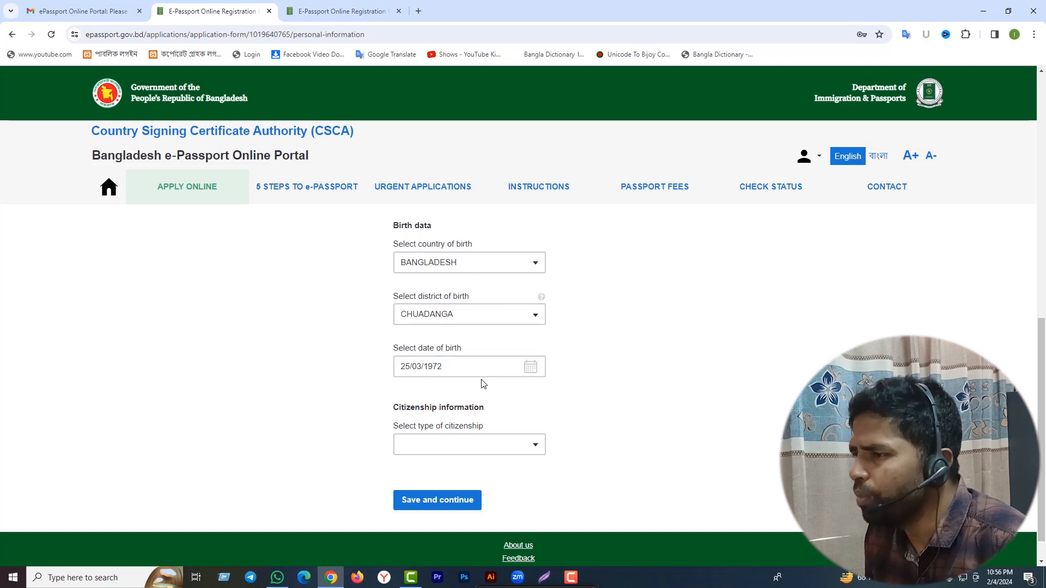
Set citizenship type to BY BIRTH and save the personal information.
{"action": "scroll", "coordinate": [491, 386], "scroll_direction": "down", "scroll_amount": 1}
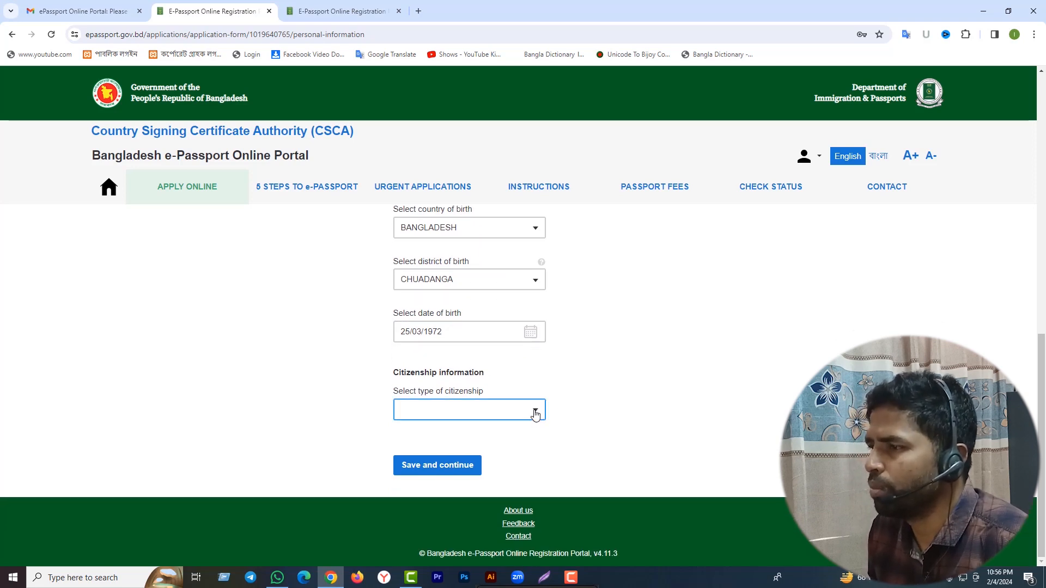
{"action": "left_click", "coordinate": [524, 413]}
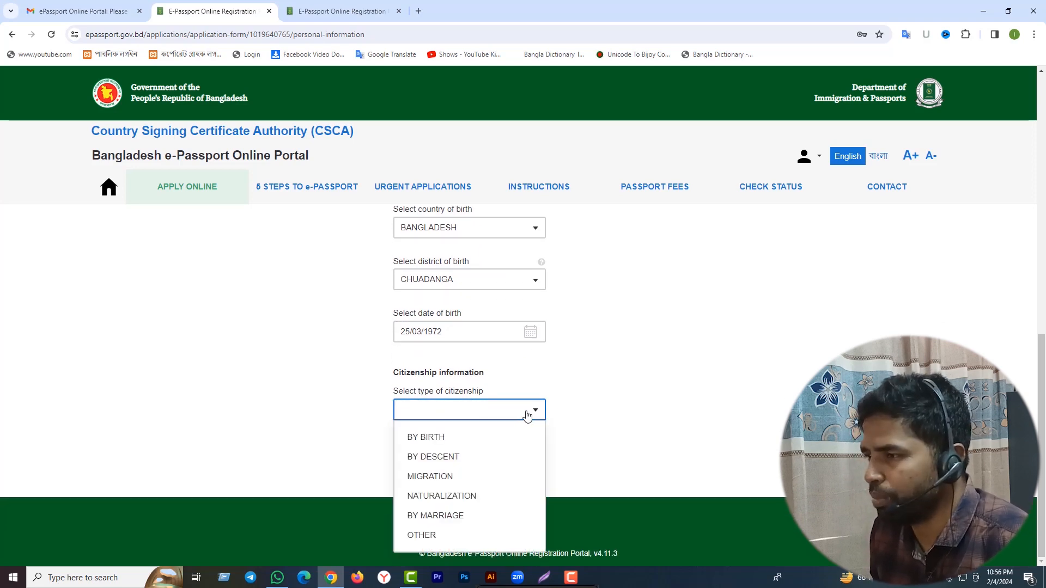
{"action": "left_click", "coordinate": [434, 440]}
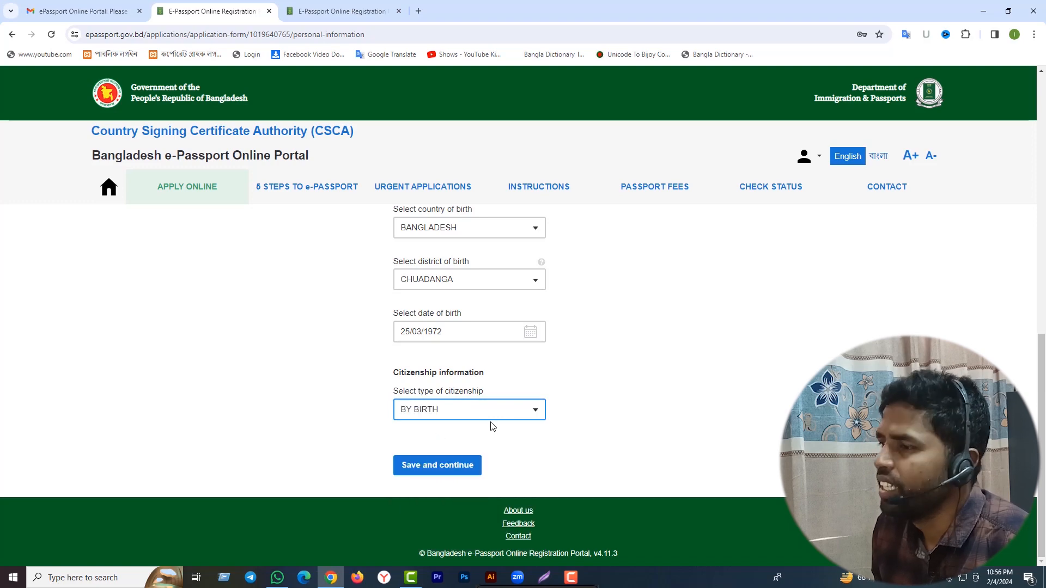
{"action": "left_click", "coordinate": [431, 469]}
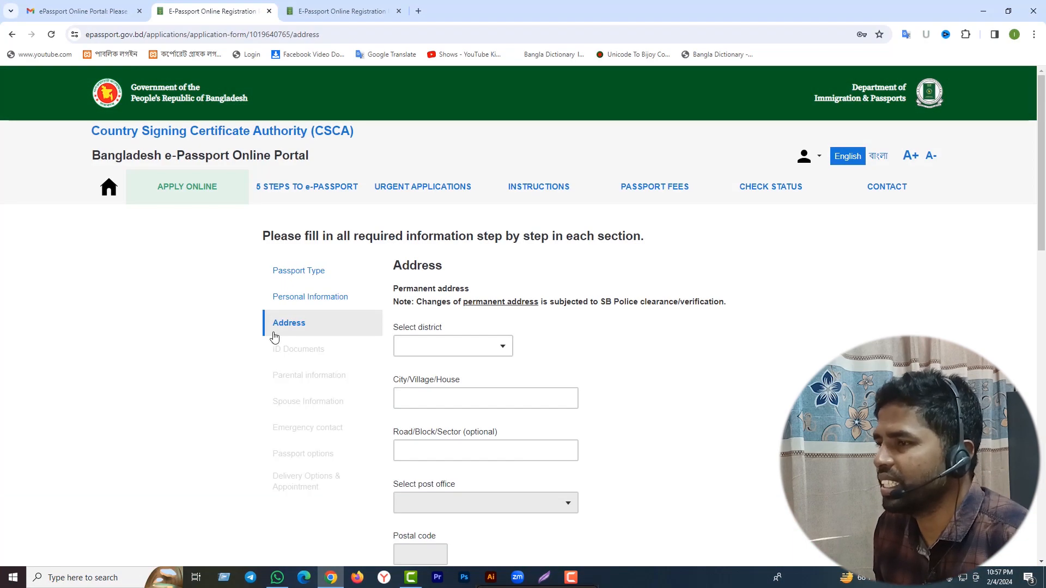
Set the permanent address district to CHUADANGA and enter the village name.
{"action": "left_click", "coordinate": [495, 354]}
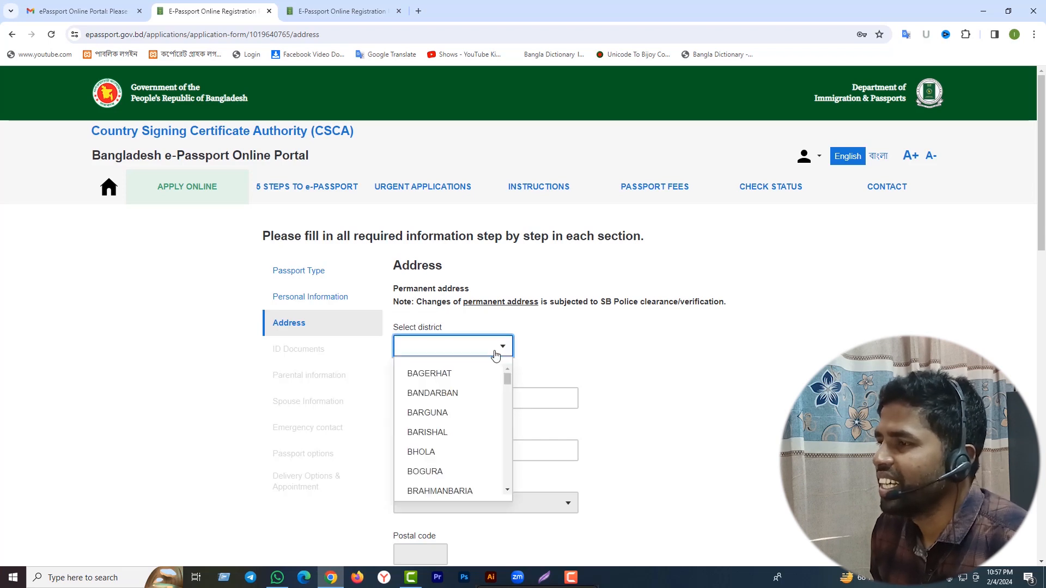
{"action": "type", "text": "CH"}
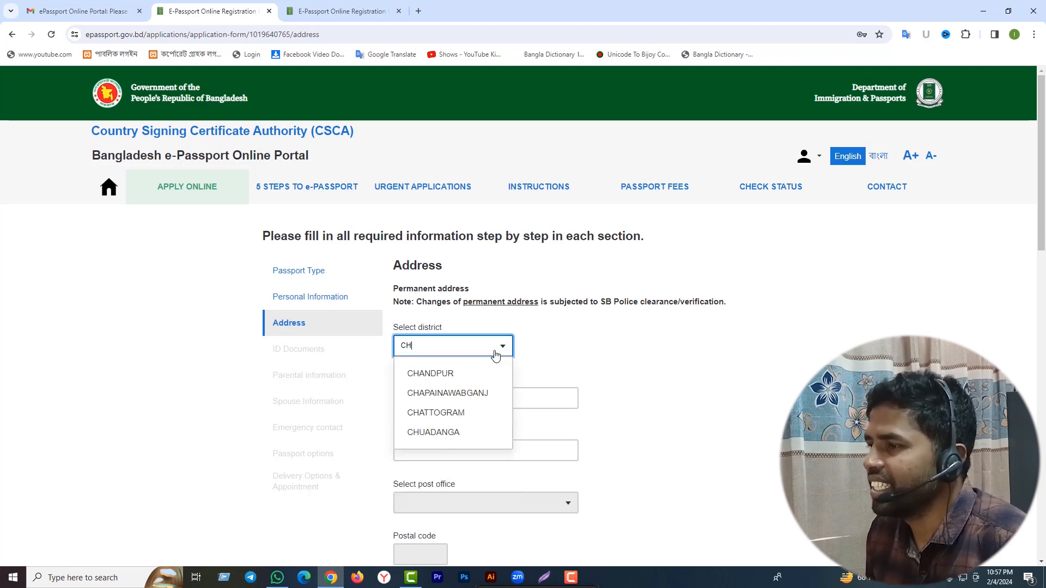
{"action": "left_click", "coordinate": [433, 432]}
{"action": "left_click", "coordinate": [507, 395]}
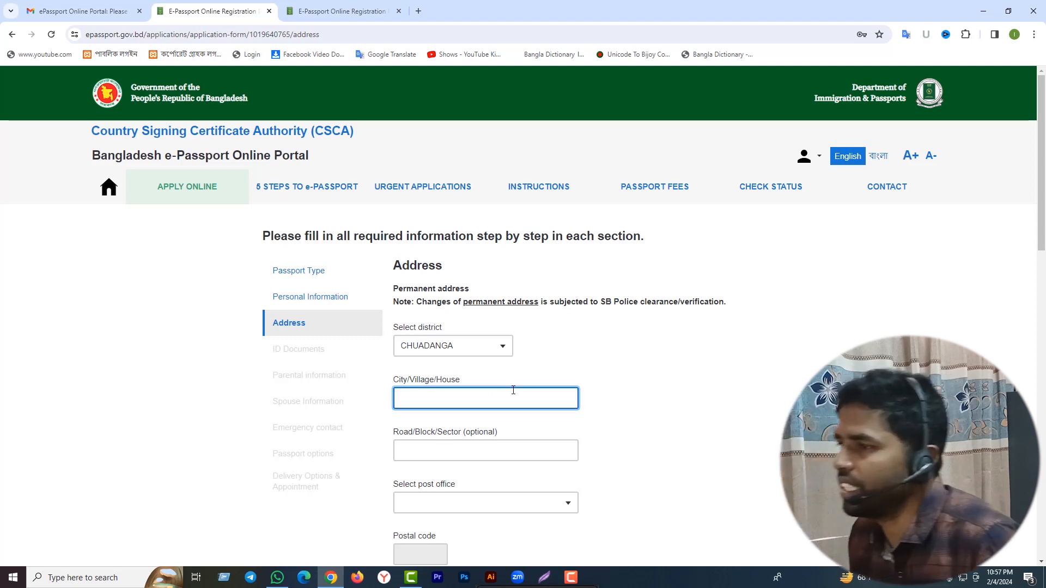
{"action": "type", "text": "TA"}
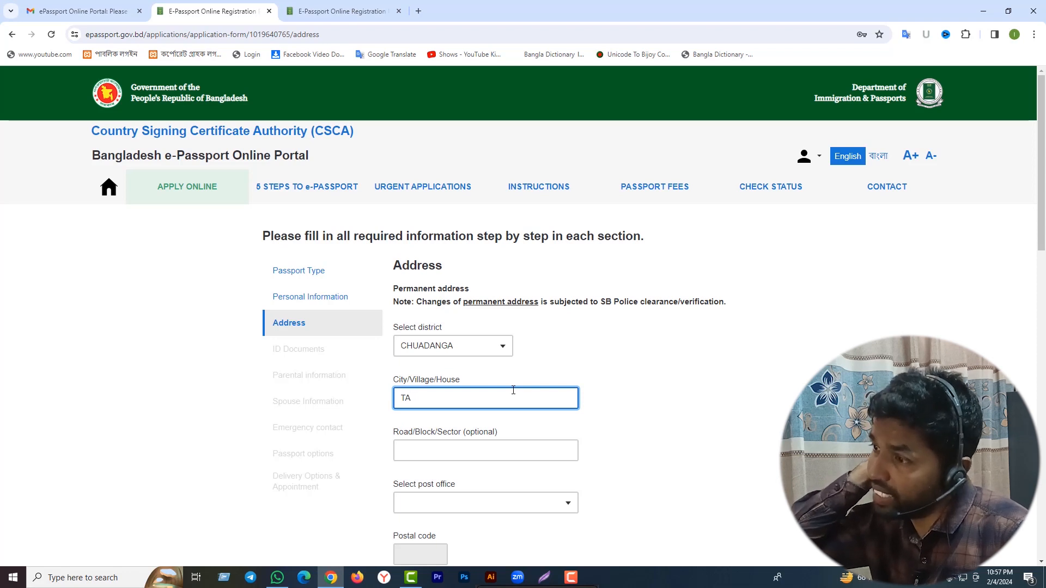
{"action": "type", "text": "RI"}
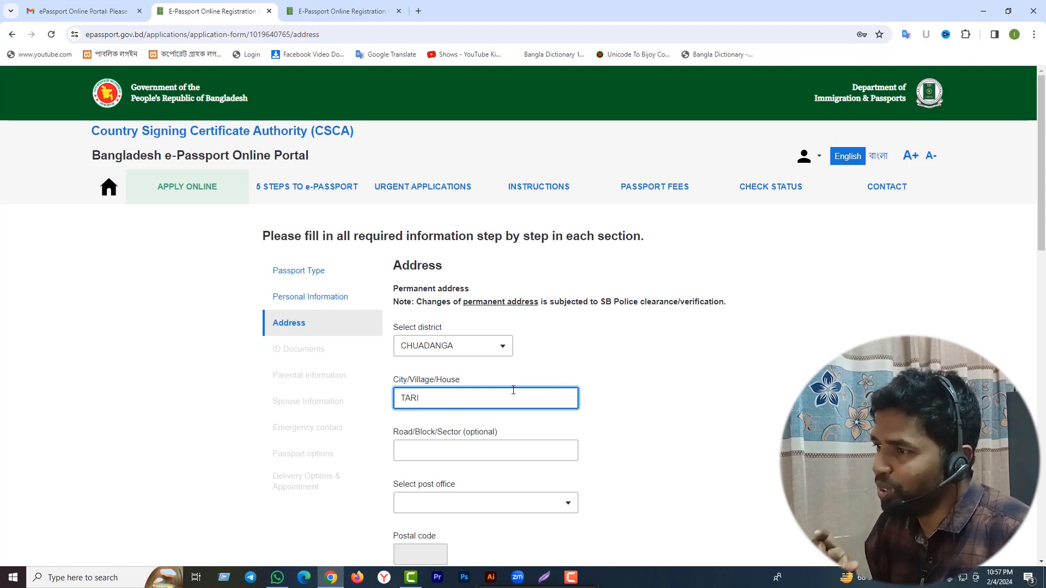
{"action": "type", "text": "NIB"}
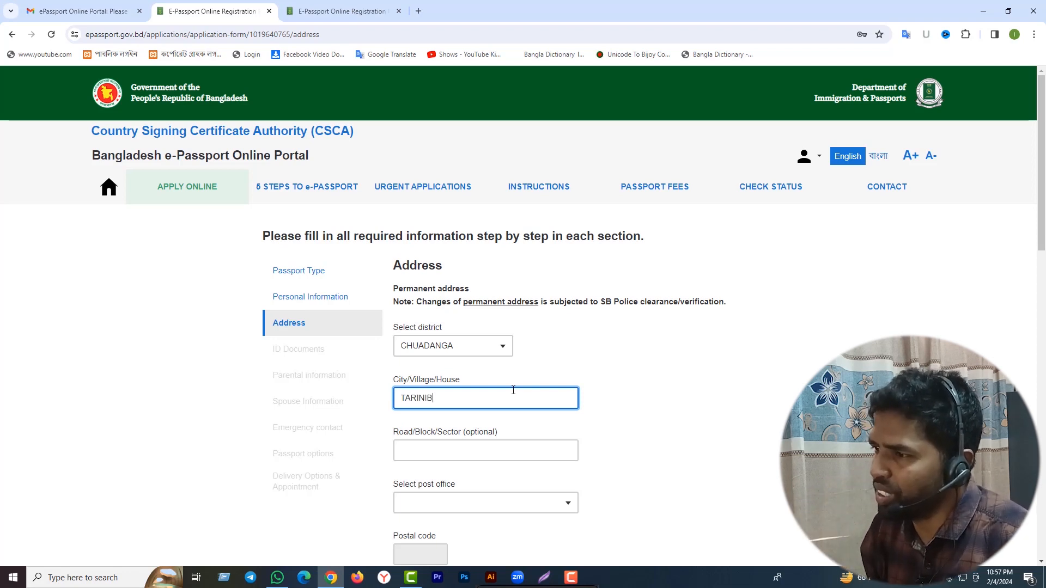
{"action": "type", "text": "ASH"}
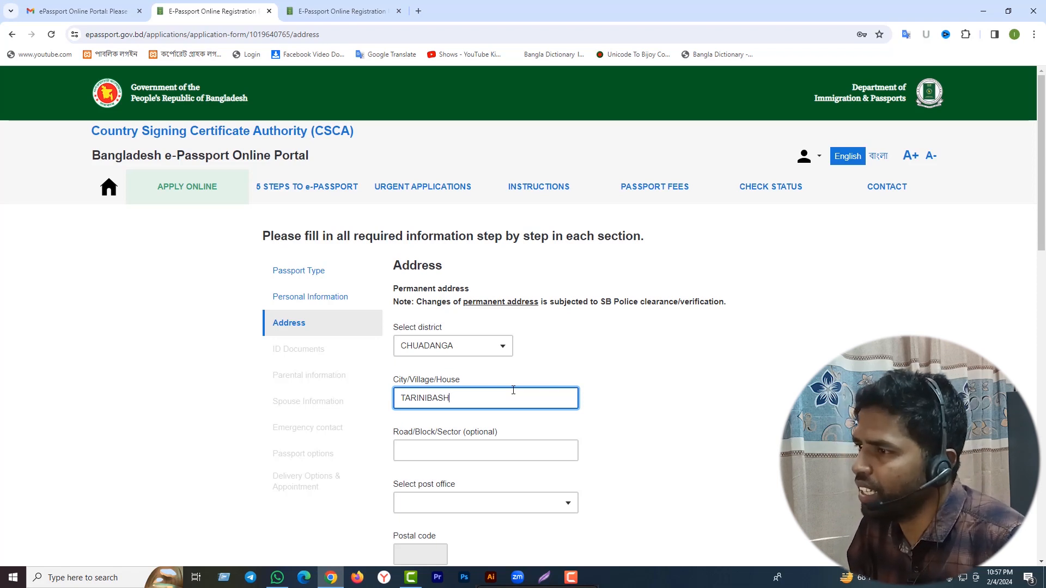
{"action": "scroll", "coordinate": [618, 426], "scroll_direction": "down", "scroll_amount": 1}
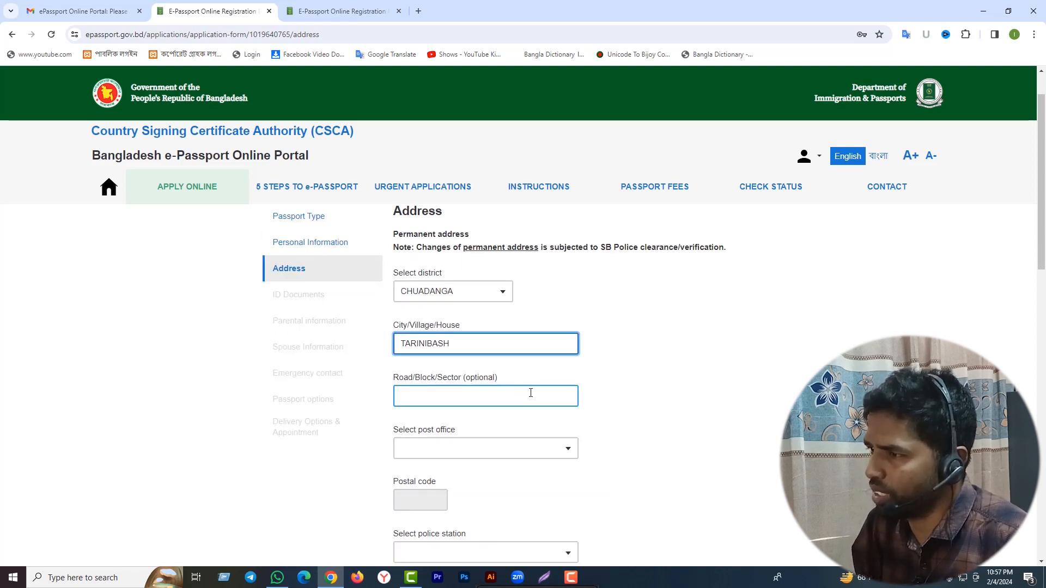
{"action": "scroll", "coordinate": [530, 392], "scroll_direction": "down", "scroll_amount": 1}
Choose post office JIBAN NAGAR - 7230 and police station JIBANNAGAR.
{"action": "left_click", "coordinate": [553, 395]}
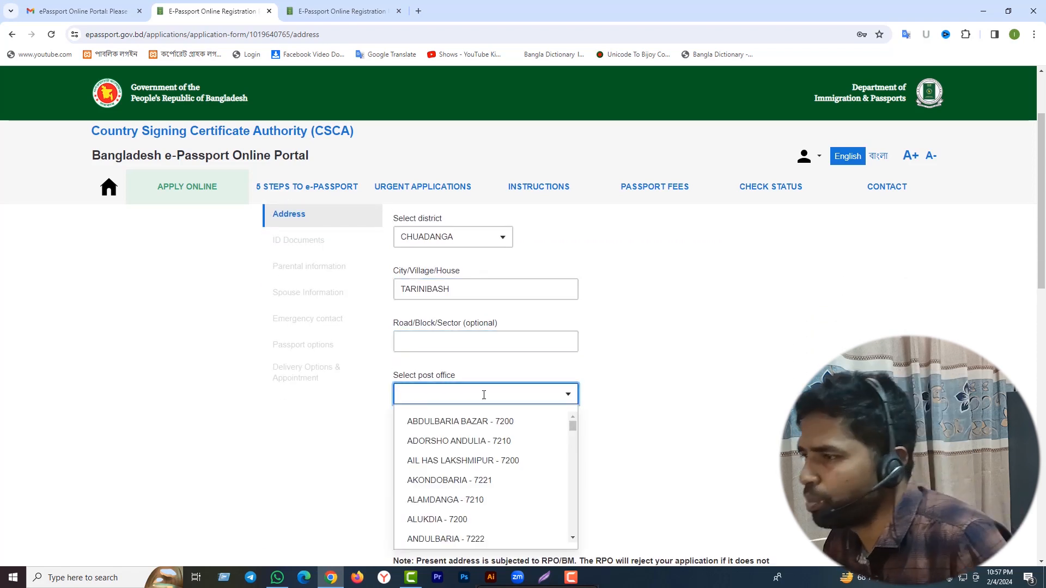
{"action": "type", "text": "J"}
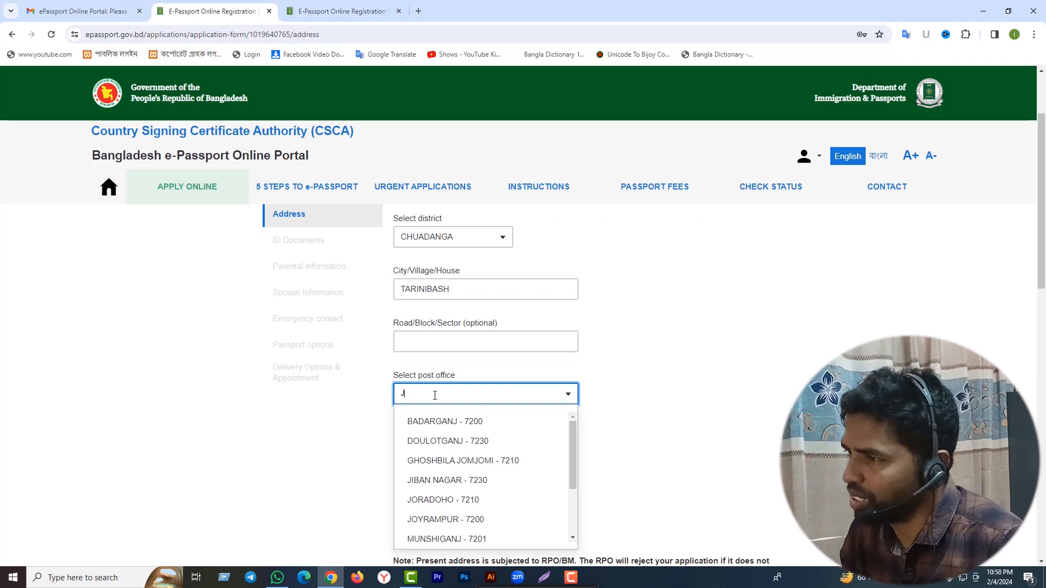
{"action": "type", "text": "I"}
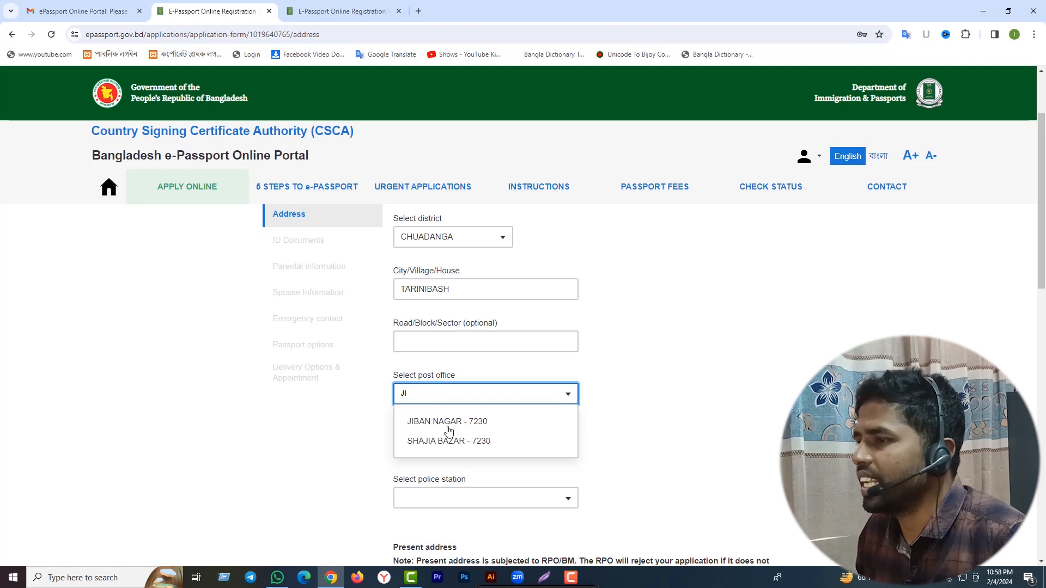
{"action": "left_click", "coordinate": [473, 422]}
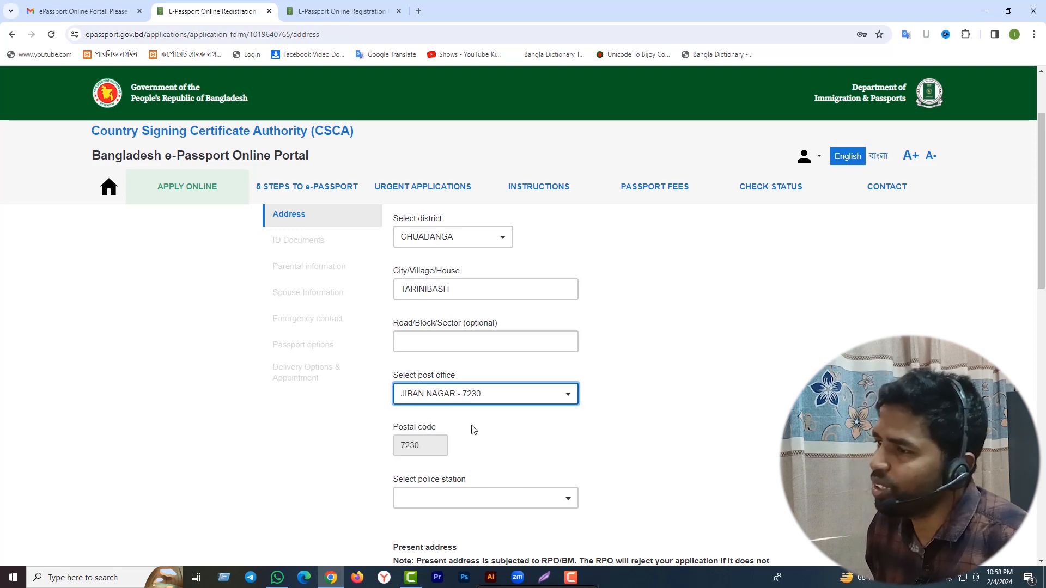
{"action": "scroll", "coordinate": [477, 430], "scroll_direction": "down", "scroll_amount": 2}
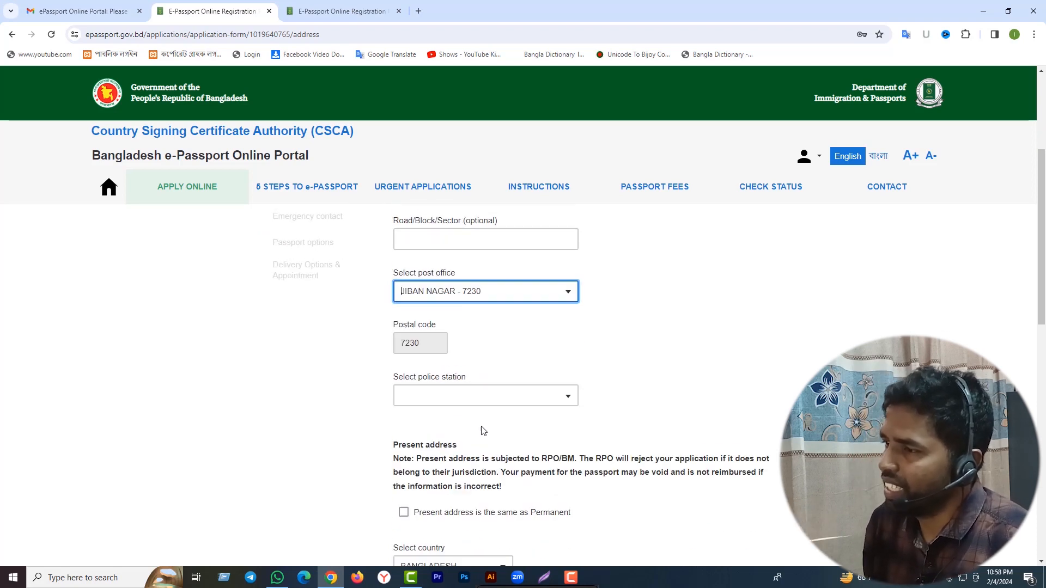
{"action": "left_click", "coordinate": [564, 392]}
{"action": "left_click", "coordinate": [426, 495]}
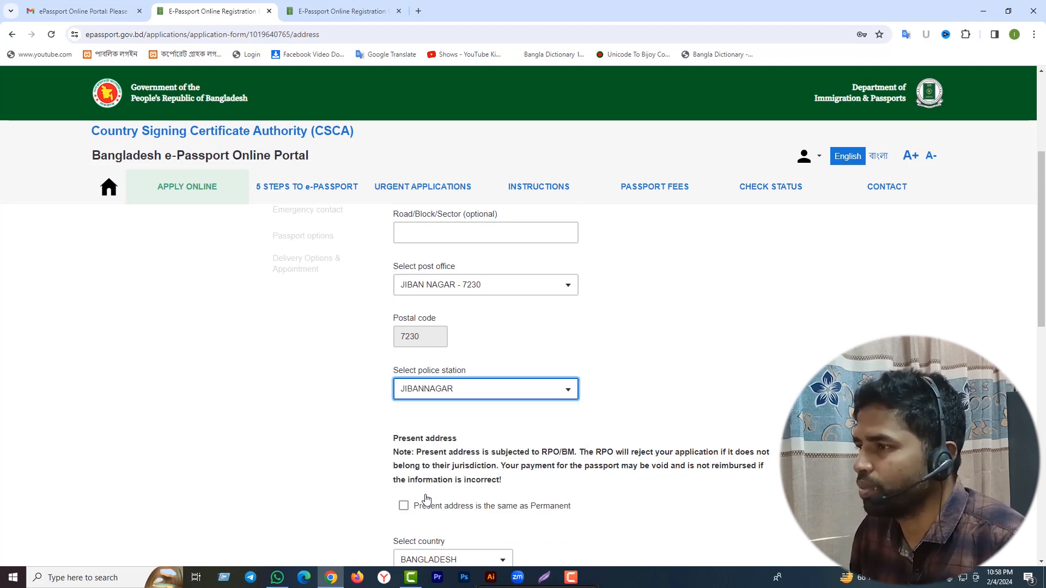
{"action": "scroll", "coordinate": [545, 435], "scroll_direction": "down", "scroll_amount": 2}
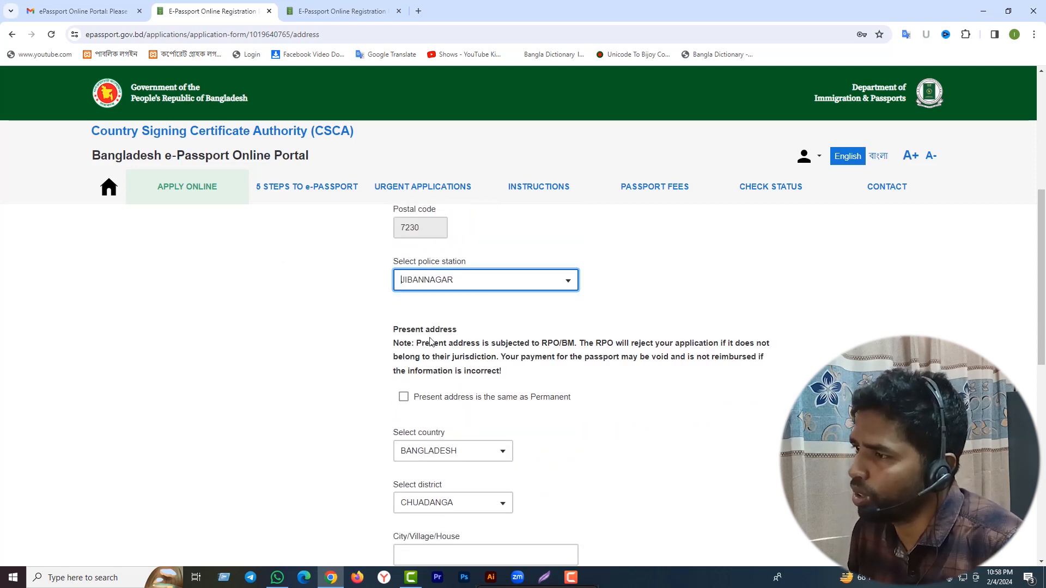
{"action": "scroll", "coordinate": [550, 343], "scroll_direction": "down", "scroll_amount": 1}
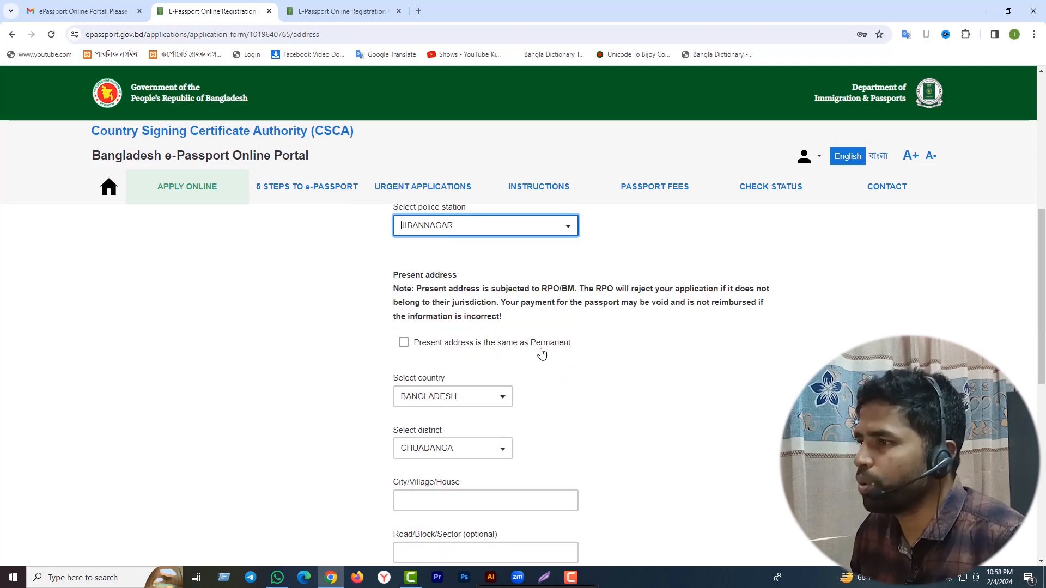
Tick 'Present address is the same as Permanent' and save the Address step.
{"action": "left_click", "coordinate": [404, 343]}
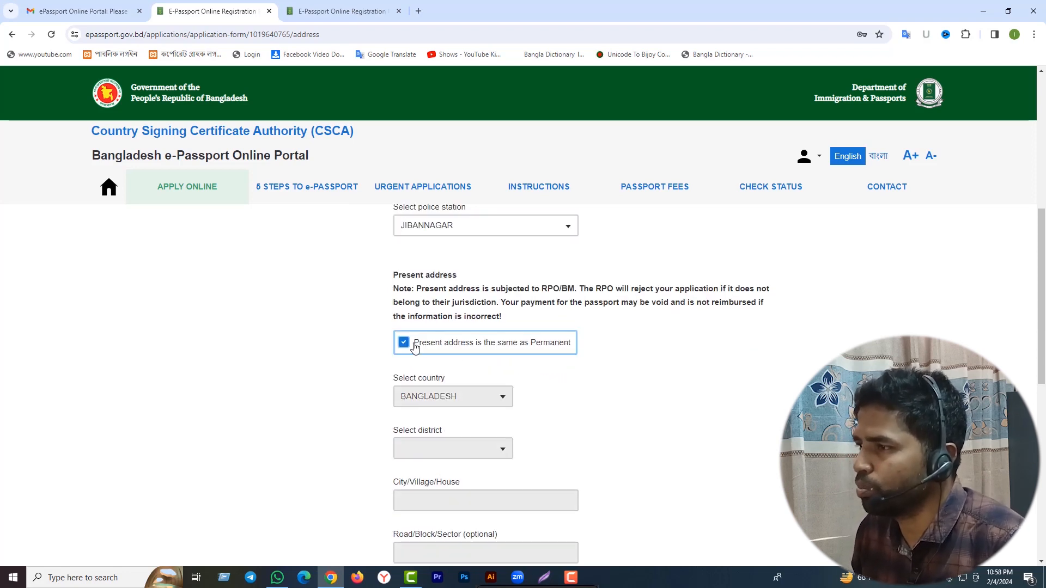
{"action": "scroll", "coordinate": [593, 398], "scroll_direction": "down", "scroll_amount": 5}
{"action": "scroll", "coordinate": [592, 397], "scroll_direction": "down", "scroll_amount": 3}
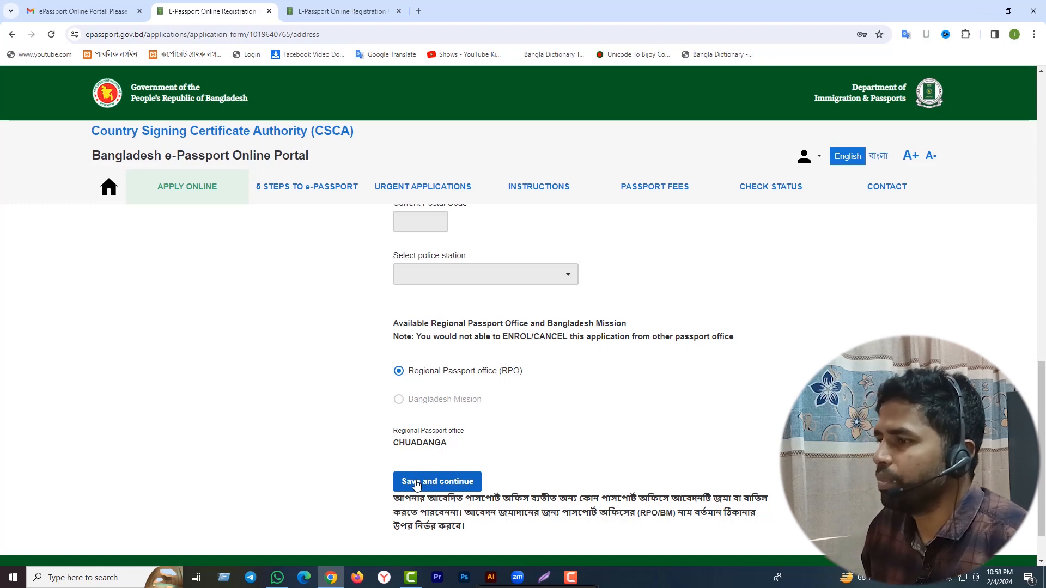
{"action": "left_click", "coordinate": [416, 484]}
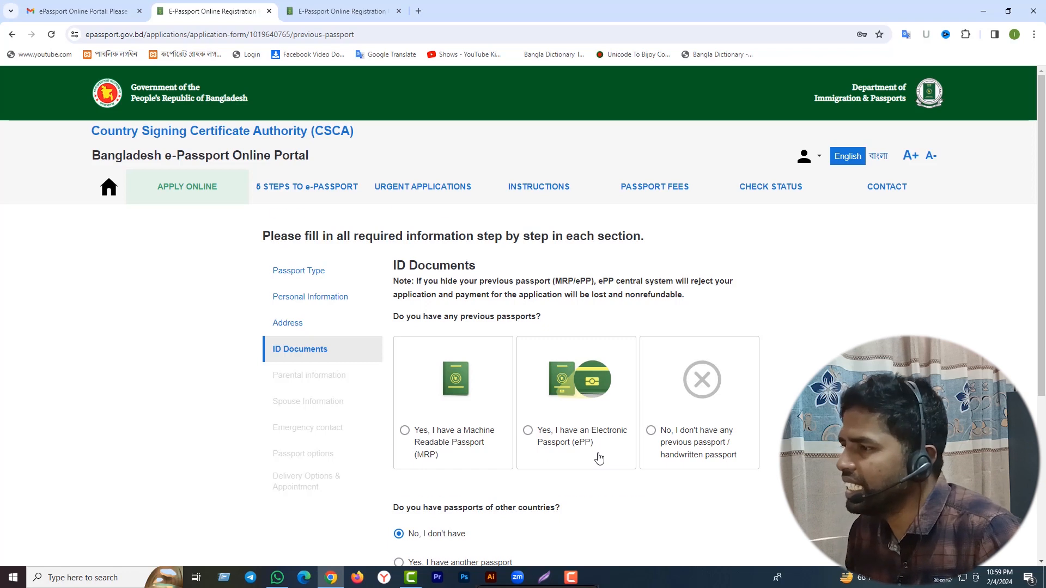
After trying the ePP option and reissue reasons, choose 'No, I don't have any previous passport / handwritten passport'.
{"action": "left_click", "coordinate": [598, 459]}
{"action": "left_click", "coordinate": [527, 427]}
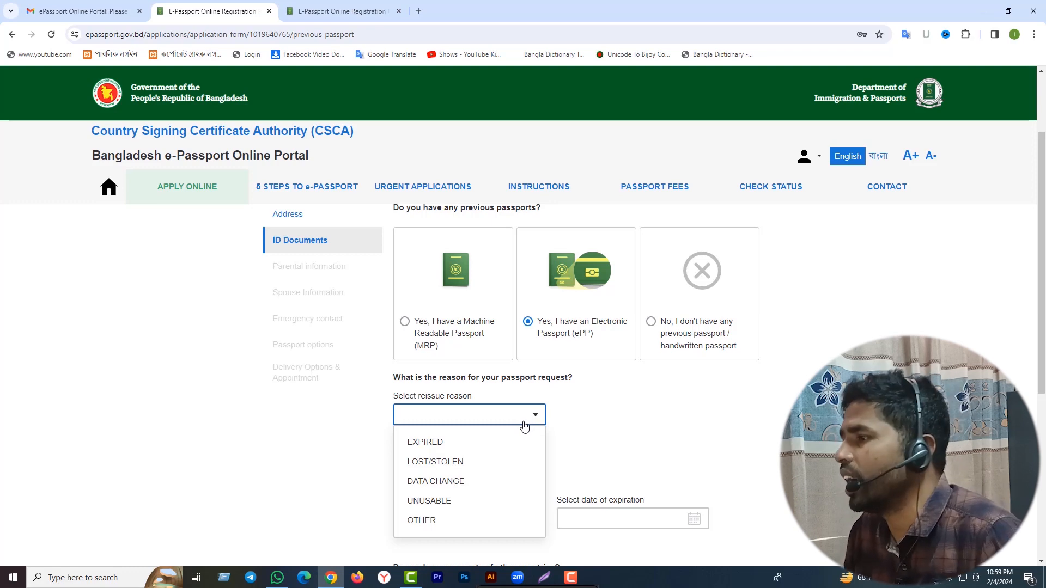
{"action": "left_click", "coordinate": [620, 425]}
{"action": "scroll", "coordinate": [621, 424], "scroll_direction": "up", "scroll_amount": 2}
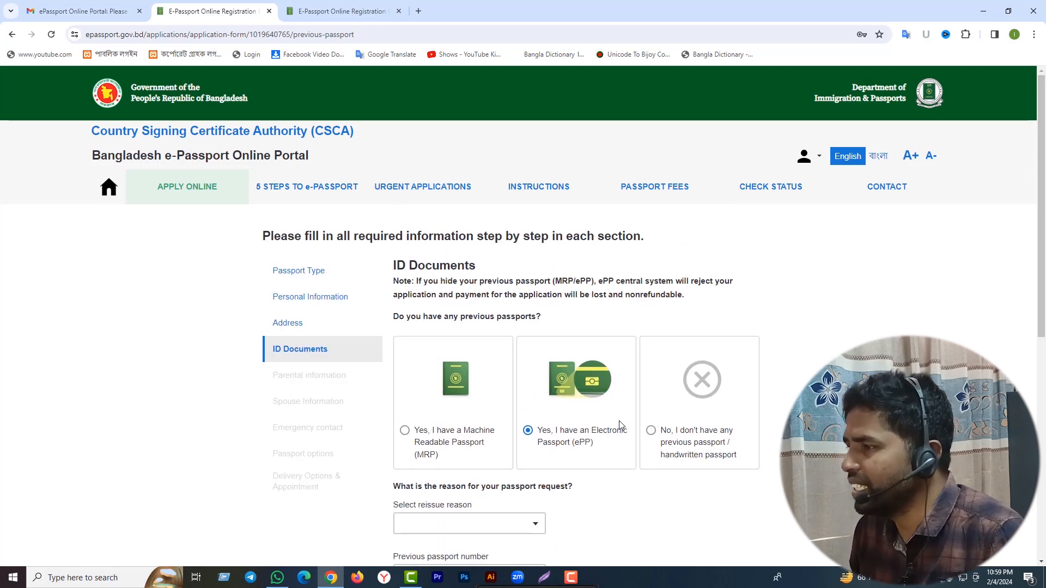
{"action": "scroll", "coordinate": [621, 424], "scroll_direction": "down", "scroll_amount": 2}
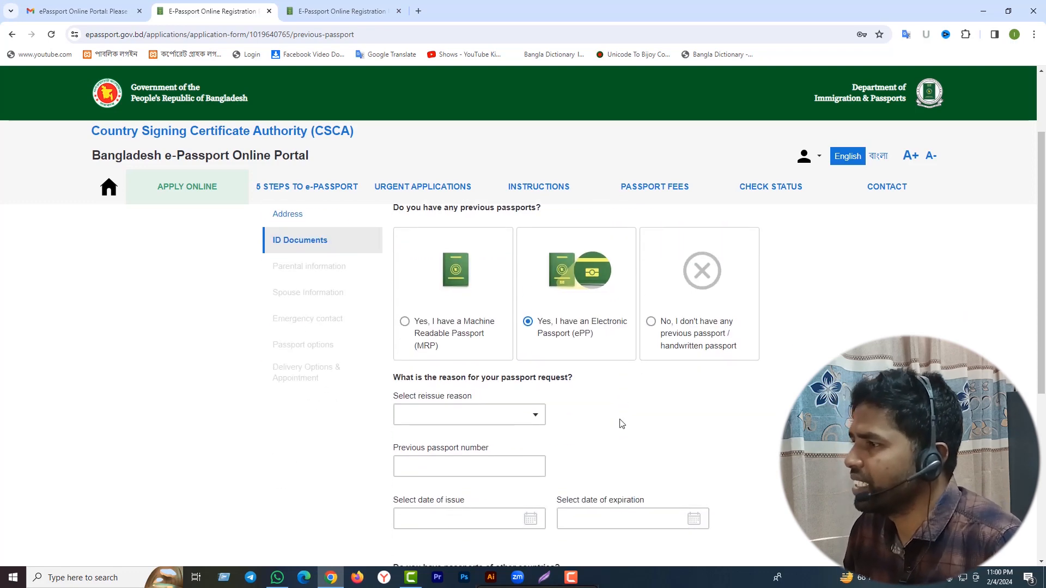
{"action": "scroll", "coordinate": [621, 425], "scroll_direction": "down", "scroll_amount": 2}
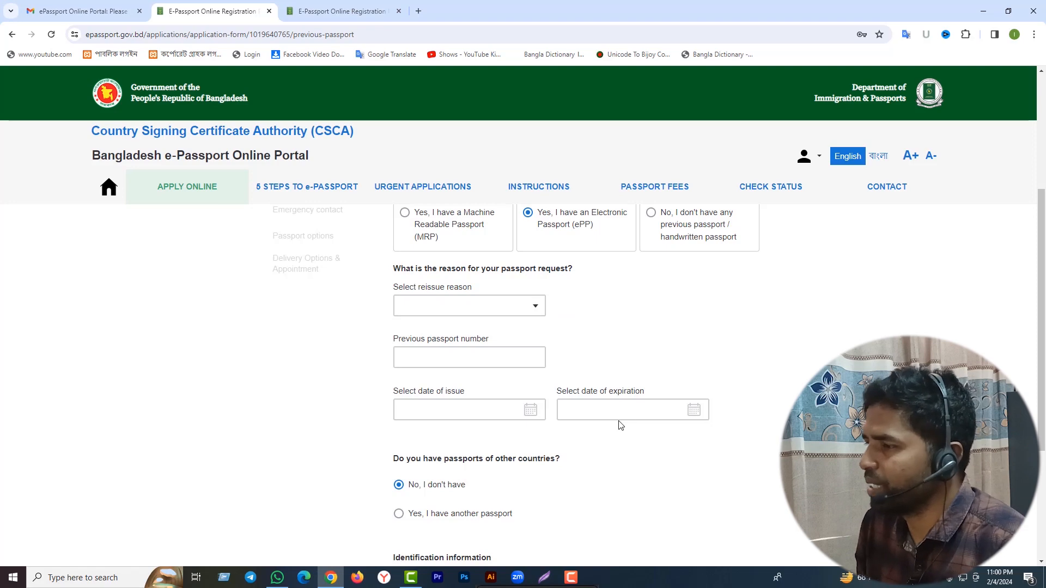
{"action": "scroll", "coordinate": [620, 425], "scroll_direction": "up", "scroll_amount": 4}
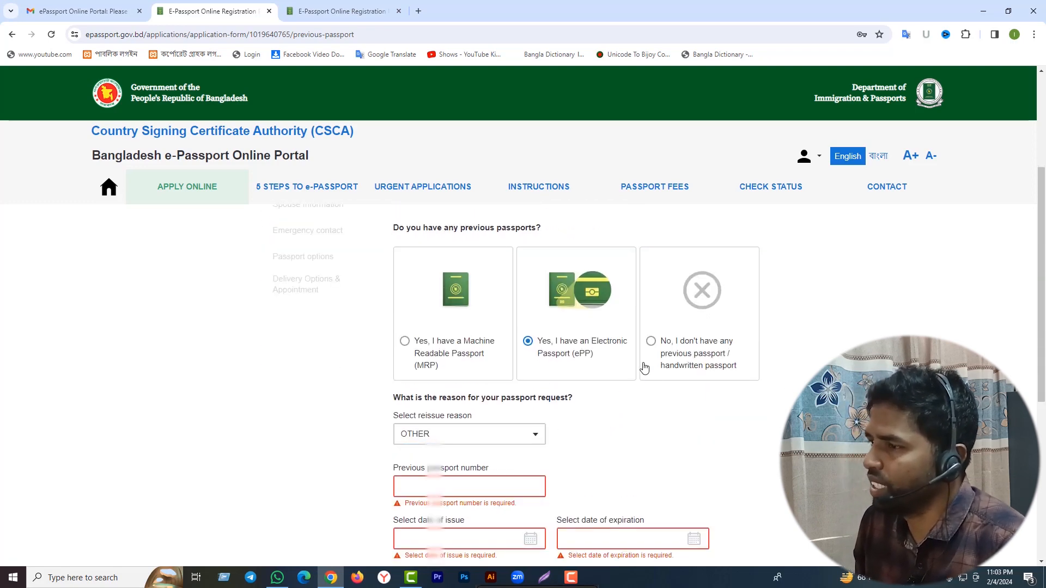
{"action": "left_click", "coordinate": [657, 345]}
{"action": "scroll", "coordinate": [708, 371], "scroll_direction": "up", "scroll_amount": 3}
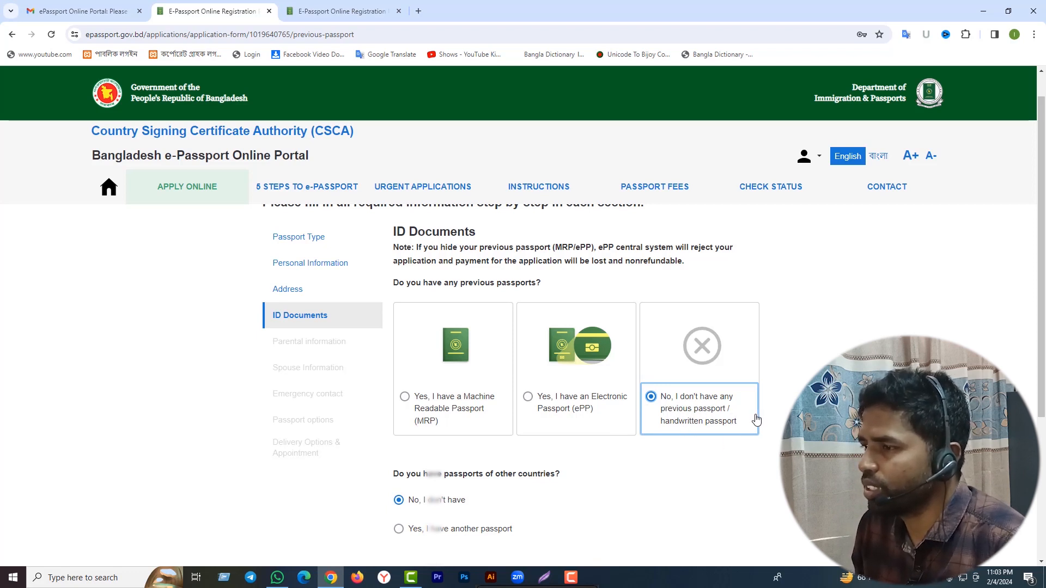
Save the ID Documents step and put the cursor in the Father's name field.
{"action": "scroll", "coordinate": [753, 421], "scroll_direction": "down", "scroll_amount": 2}
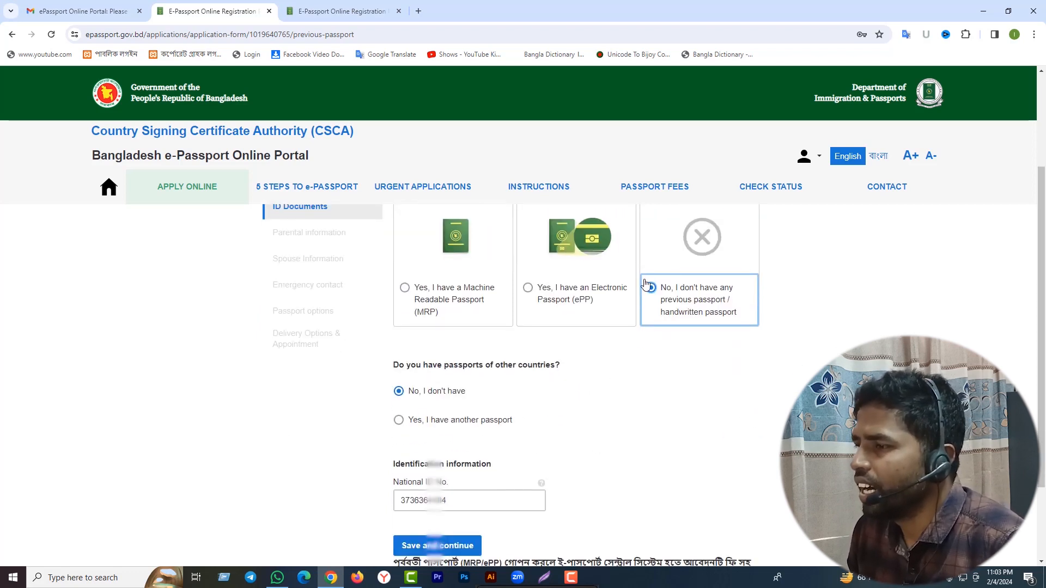
{"action": "scroll", "coordinate": [645, 333], "scroll_direction": "down", "scroll_amount": 2}
{"action": "scroll", "coordinate": [629, 355], "scroll_direction": "up", "scroll_amount": 1}
{"action": "scroll", "coordinate": [628, 355], "scroll_direction": "up", "scroll_amount": 2}
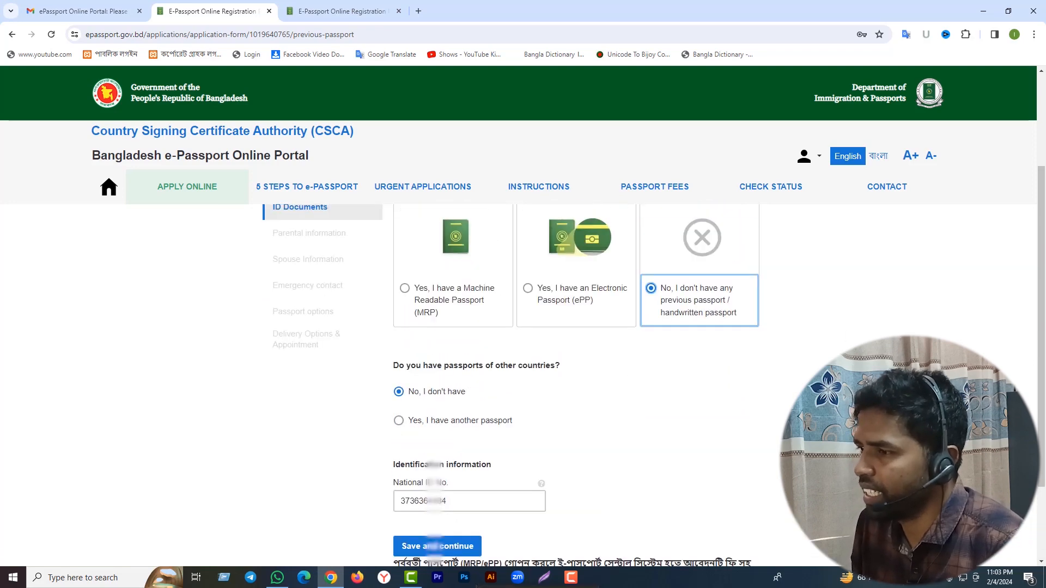
{"action": "scroll", "coordinate": [462, 443], "scroll_direction": "down", "scroll_amount": 1}
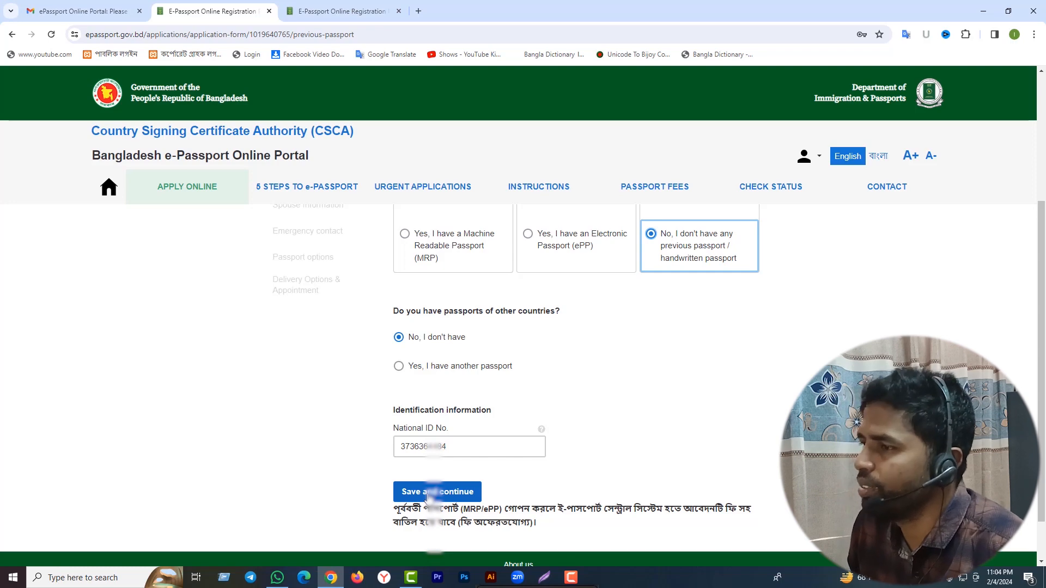
{"action": "left_click", "coordinate": [428, 492]}
{"action": "left_click", "coordinate": [425, 336]}
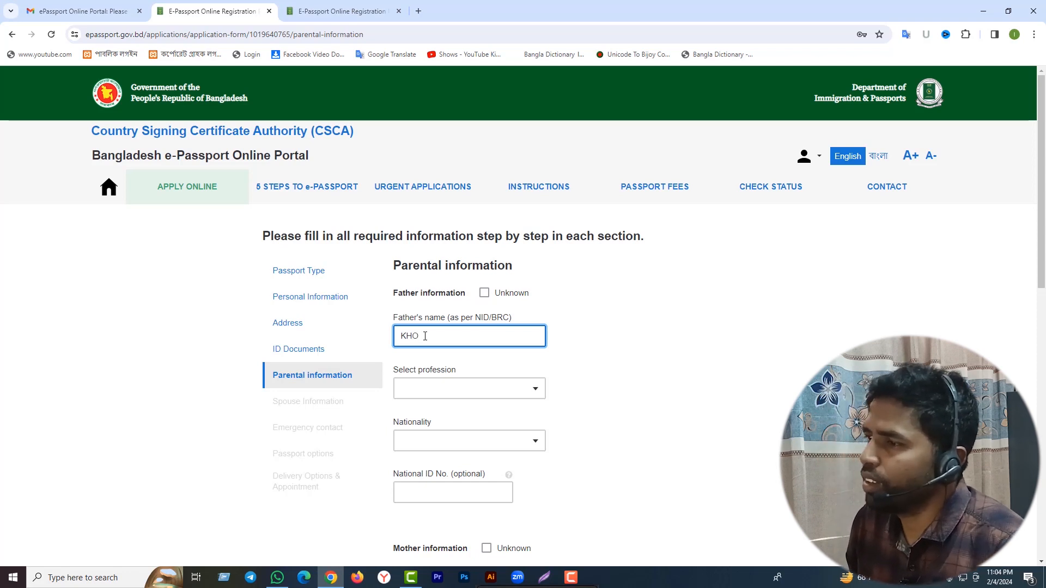
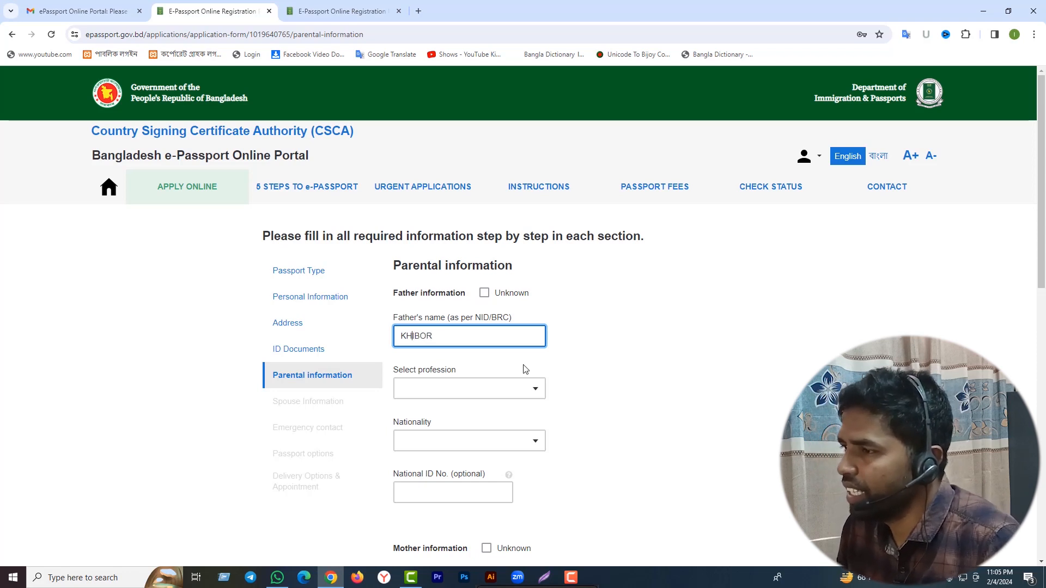
Finish typing the father's name as per NID/BRC, correcting the mistyped letters.
{"action": "key", "text": "Left"}
{"action": "key", "text": "Left"}
{"action": "key", "text": "Left"}
{"action": "key", "text": "Left"}
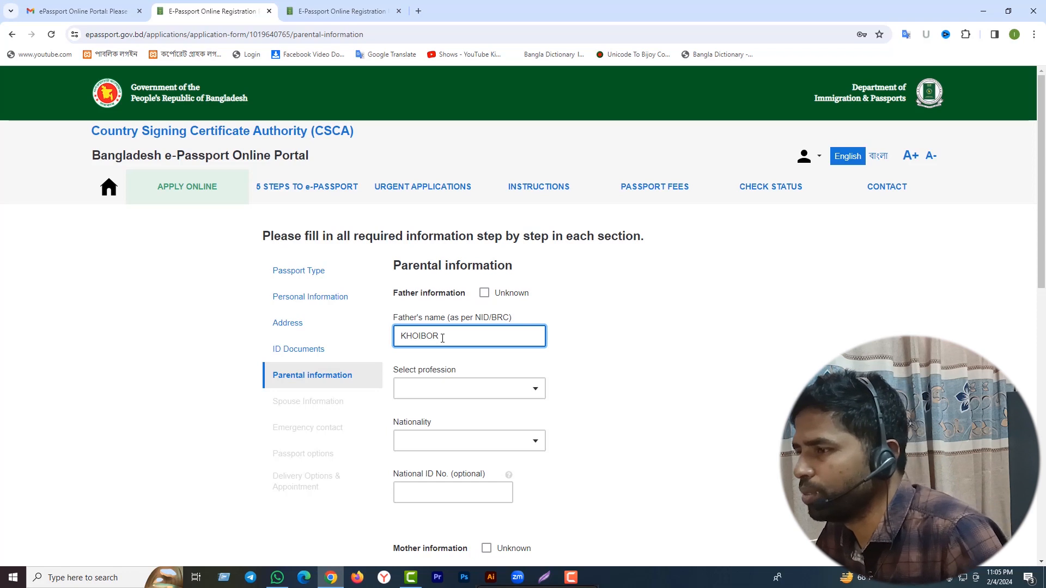
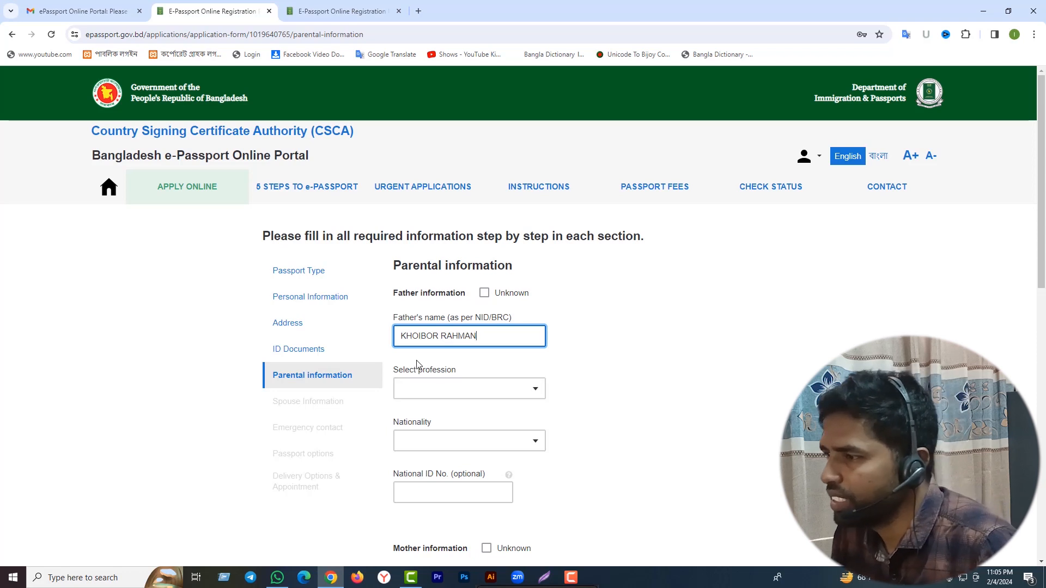
Set the father's profession to OTHERS and his nationality to BANGLADESHI.
{"action": "left_click", "coordinate": [463, 388]}
{"action": "scroll", "coordinate": [487, 449], "scroll_direction": "down", "scroll_amount": 12}
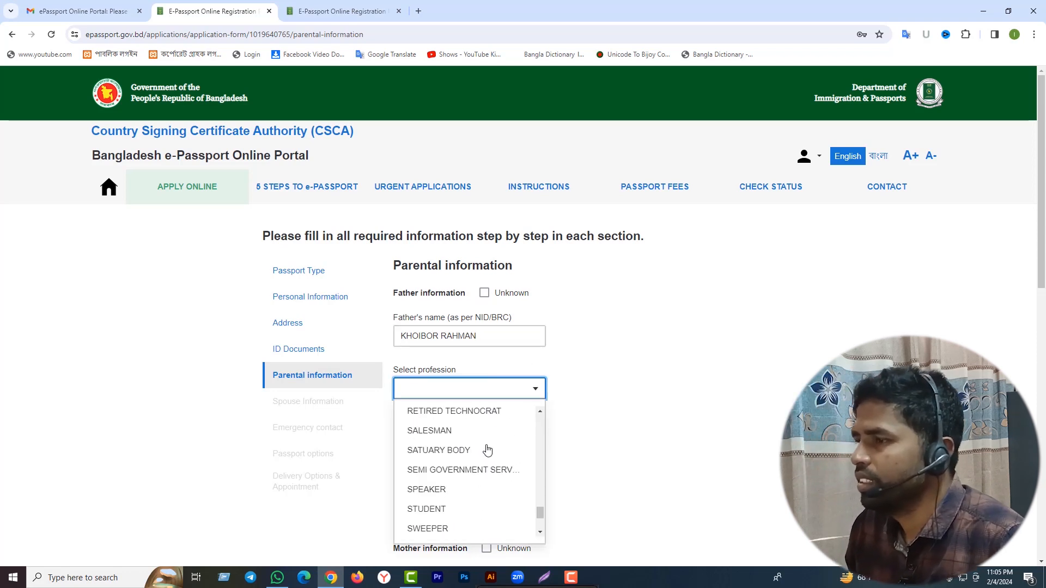
{"action": "scroll", "coordinate": [486, 449], "scroll_direction": "down", "scroll_amount": 3}
{"action": "scroll", "coordinate": [484, 458], "scroll_direction": "up", "scroll_amount": 3}
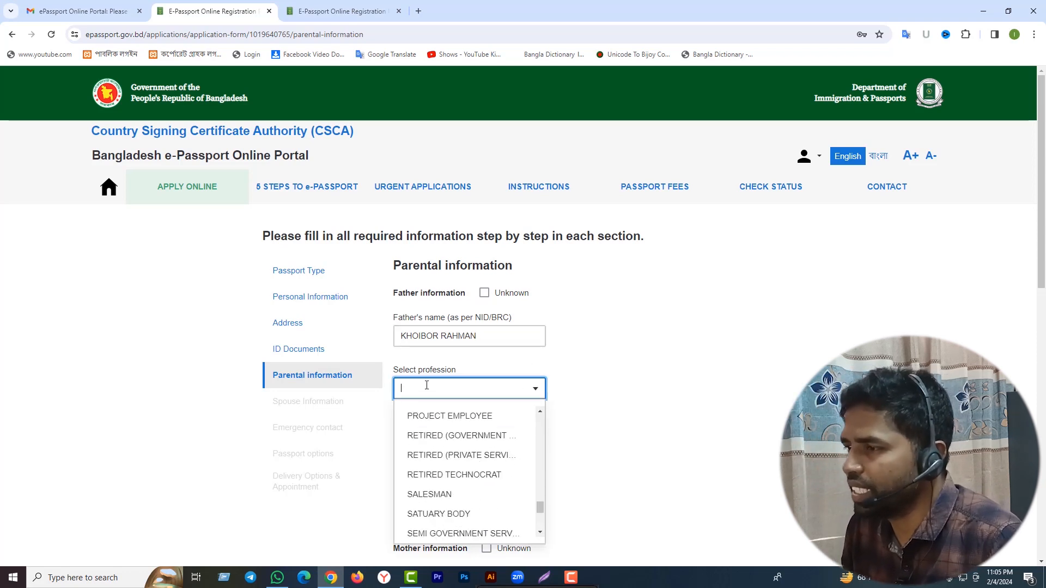
{"action": "type", "text": "oth"}
{"action": "left_click", "coordinate": [427, 415]}
{"action": "scroll", "coordinate": [563, 412], "scroll_direction": "down", "scroll_amount": 1}
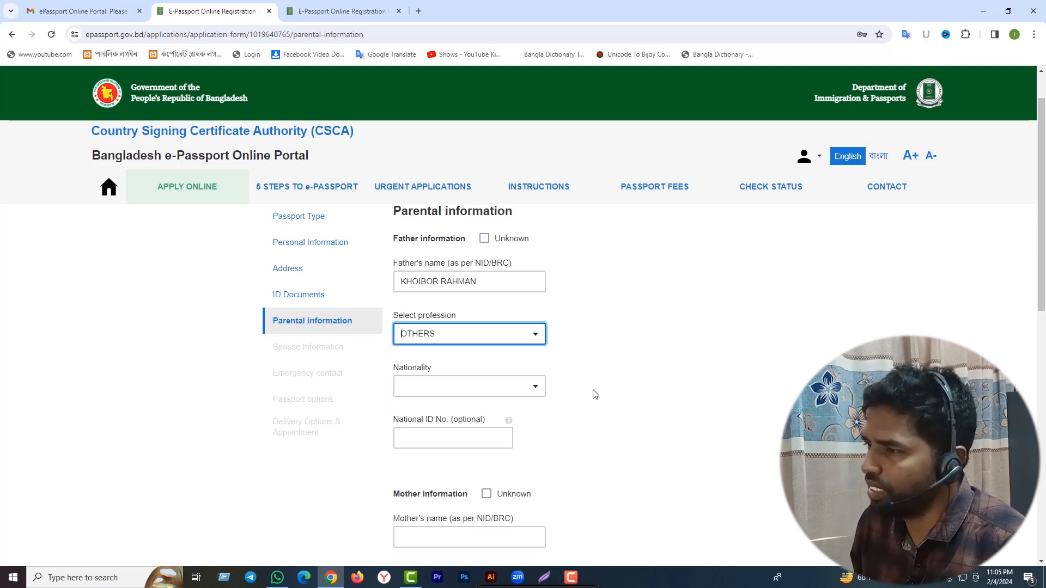
{"action": "left_click", "coordinate": [532, 386]}
{"action": "type", "text": "B"}
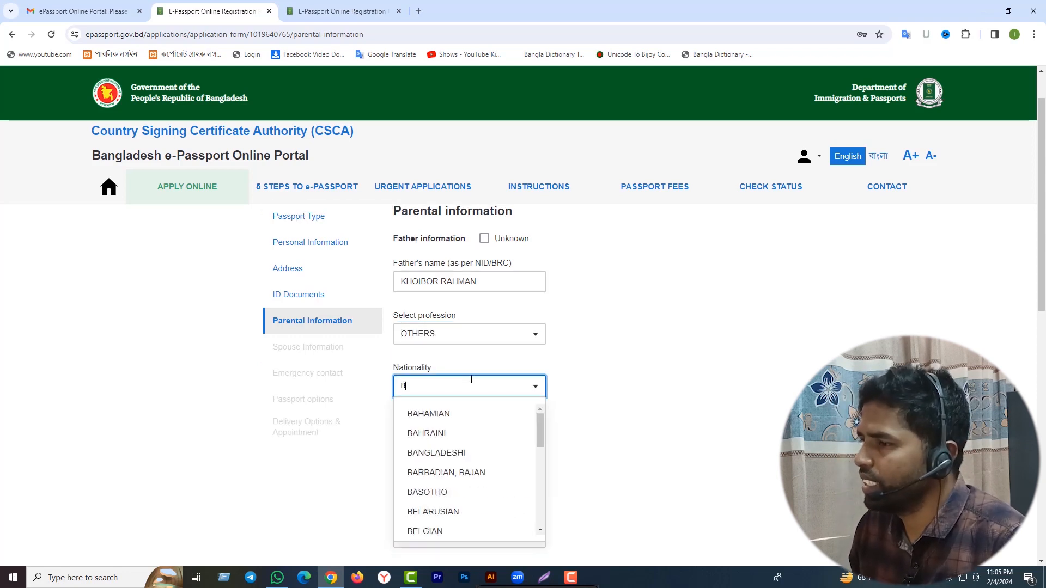
{"action": "type", "text": "AN"}
{"action": "left_click", "coordinate": [472, 414]}
{"action": "scroll", "coordinate": [564, 433], "scroll_direction": "down", "scroll_amount": 1}
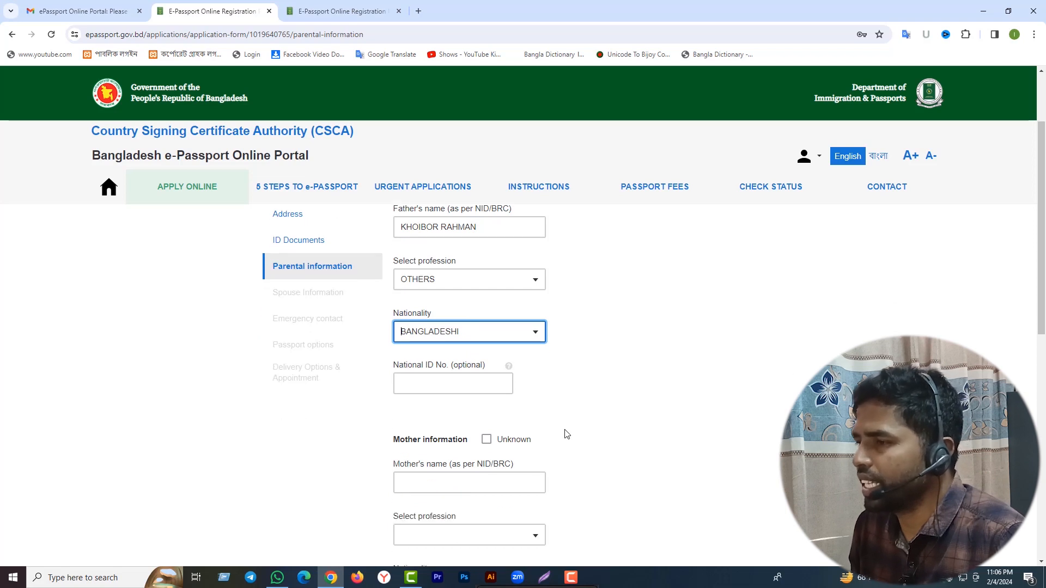
{"action": "scroll", "coordinate": [569, 434], "scroll_direction": "down", "scroll_amount": 2}
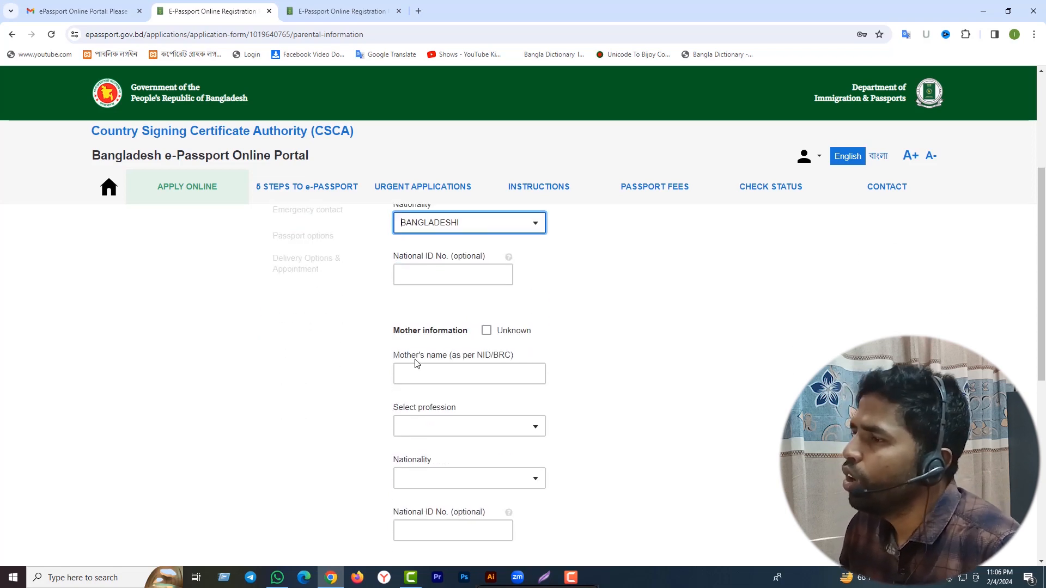
Enter the mother's name, fixing the misspelled letter in the surname.
{"action": "left_click", "coordinate": [418, 374]}
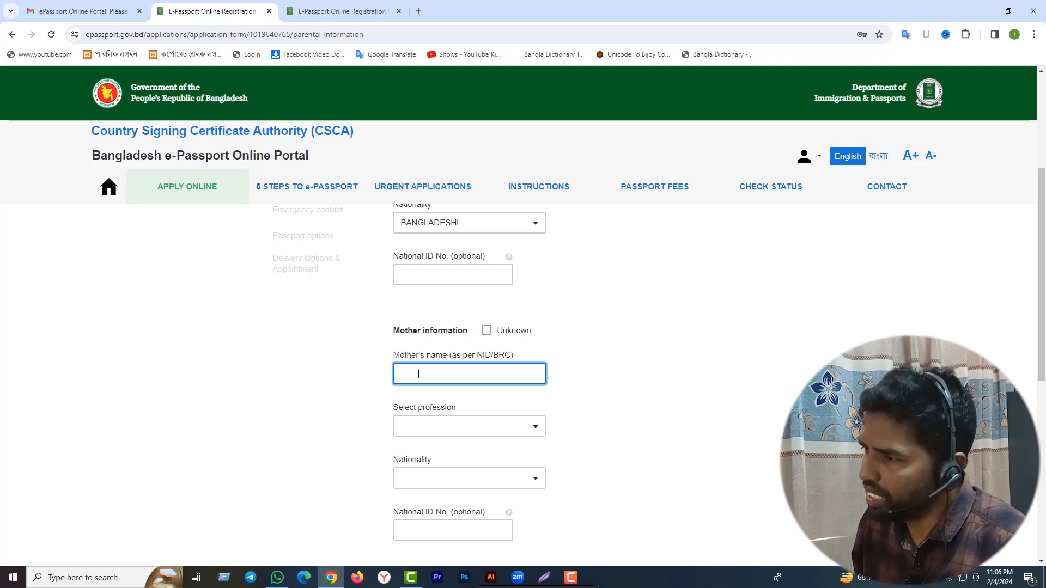
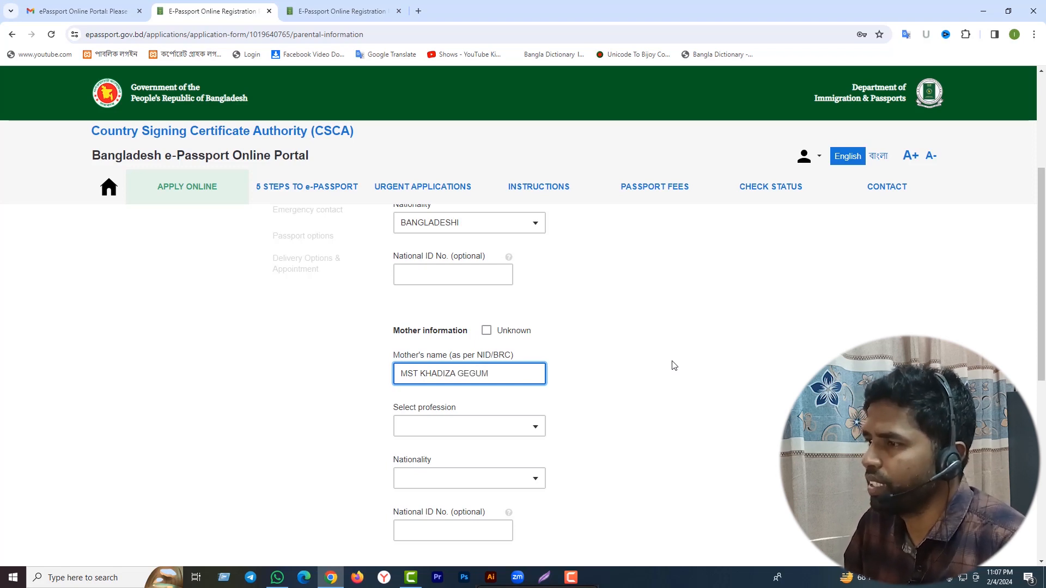
{"action": "left_click", "coordinate": [463, 374]}
{"action": "key", "text": "BackSpace"}
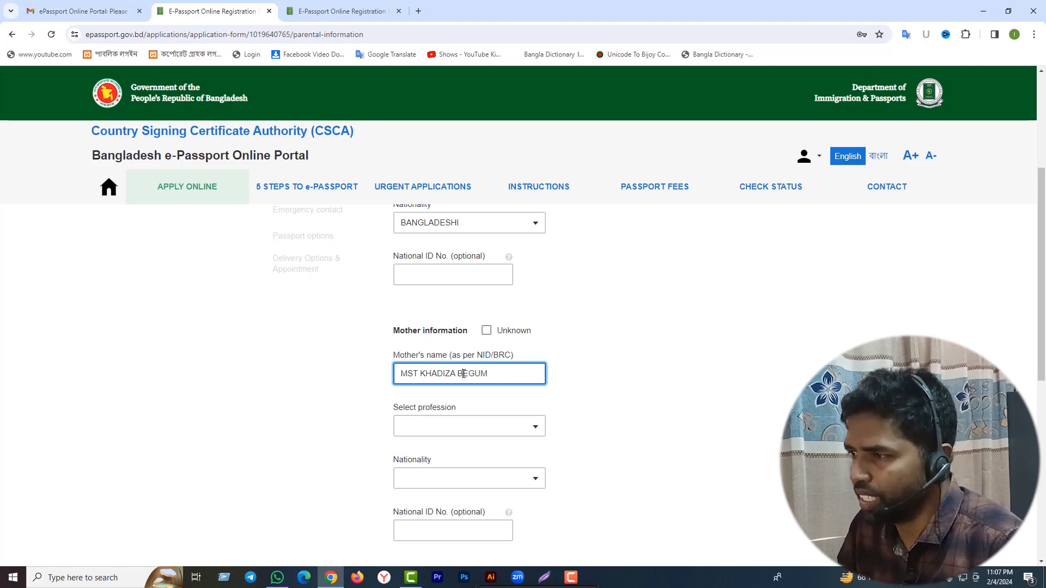
{"action": "type", "text": "B"}
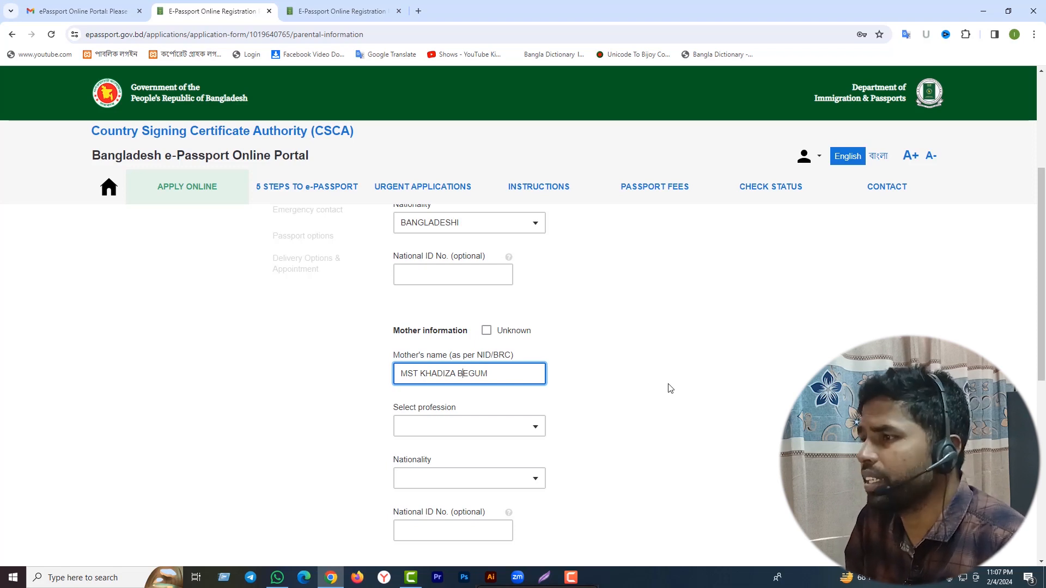
Set the mother's profession to HOUSE WIFE and her nationality to BANGLADESHI.
{"action": "left_click", "coordinate": [513, 431]}
{"action": "scroll", "coordinate": [462, 399], "scroll_direction": "down", "scroll_amount": 15}
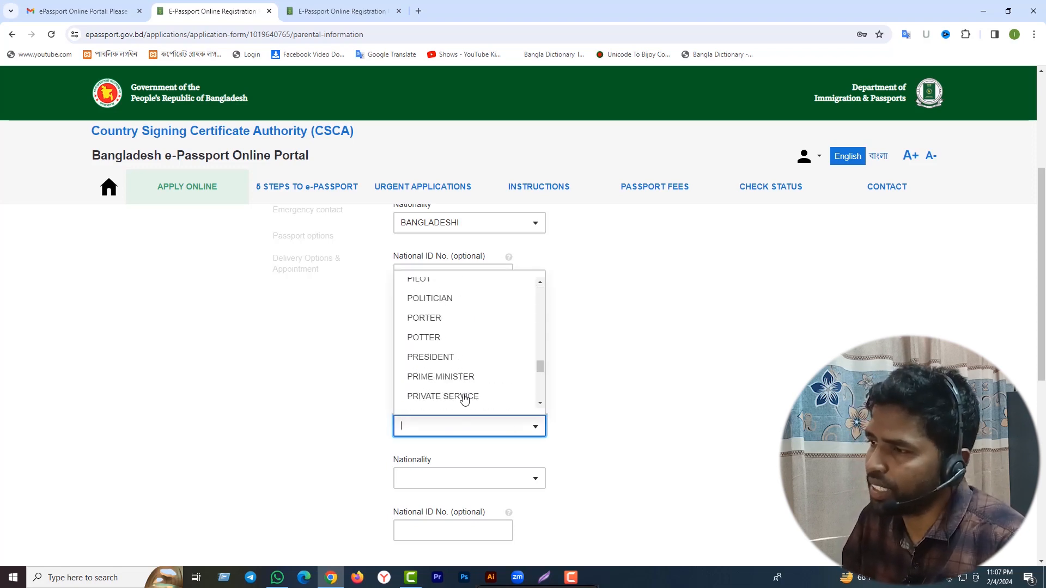
{"action": "scroll", "coordinate": [464, 399], "scroll_direction": "up", "scroll_amount": 15}
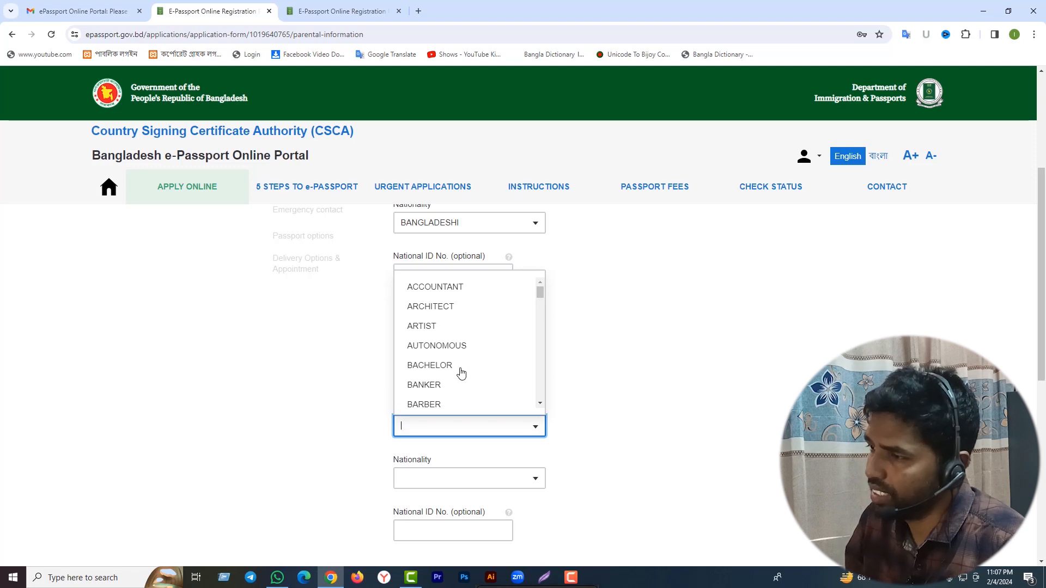
{"action": "scroll", "coordinate": [460, 374], "scroll_direction": "down", "scroll_amount": 1}
{"action": "type", "text": "H"}
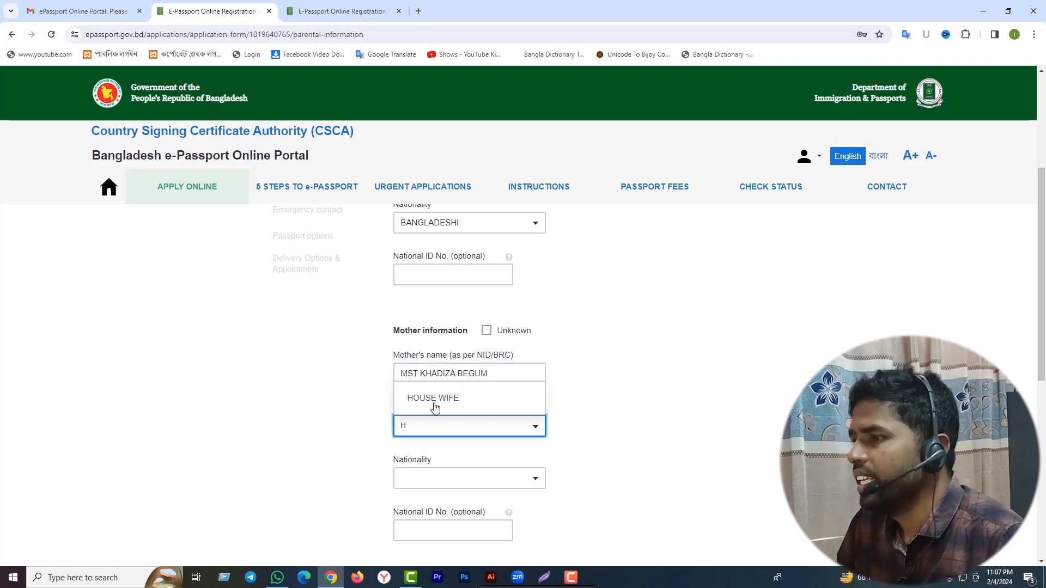
{"action": "left_click", "coordinate": [433, 398]}
{"action": "scroll", "coordinate": [583, 355], "scroll_direction": "down", "scroll_amount": 1}
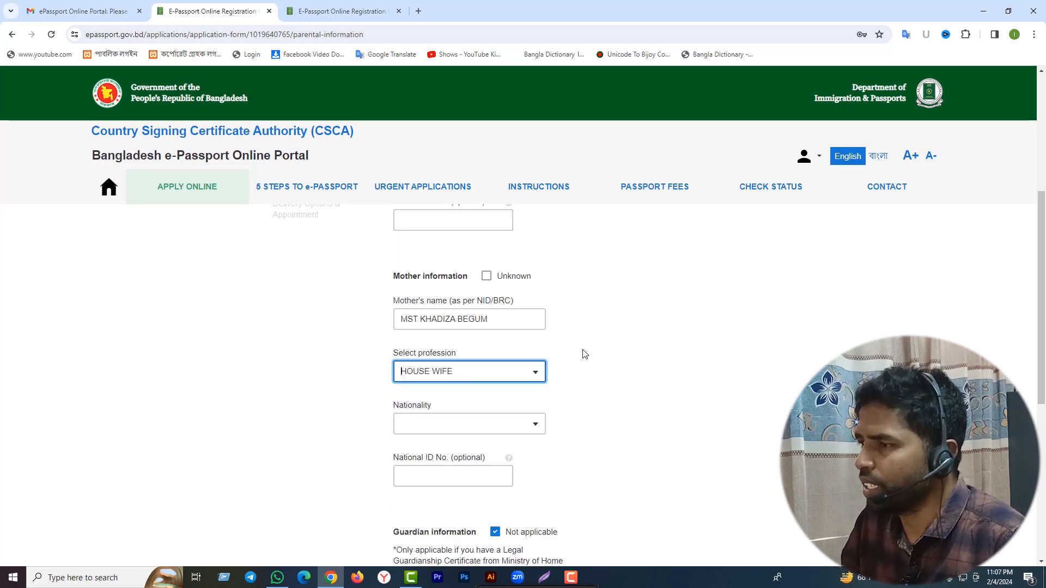
{"action": "left_click", "coordinate": [396, 428]}
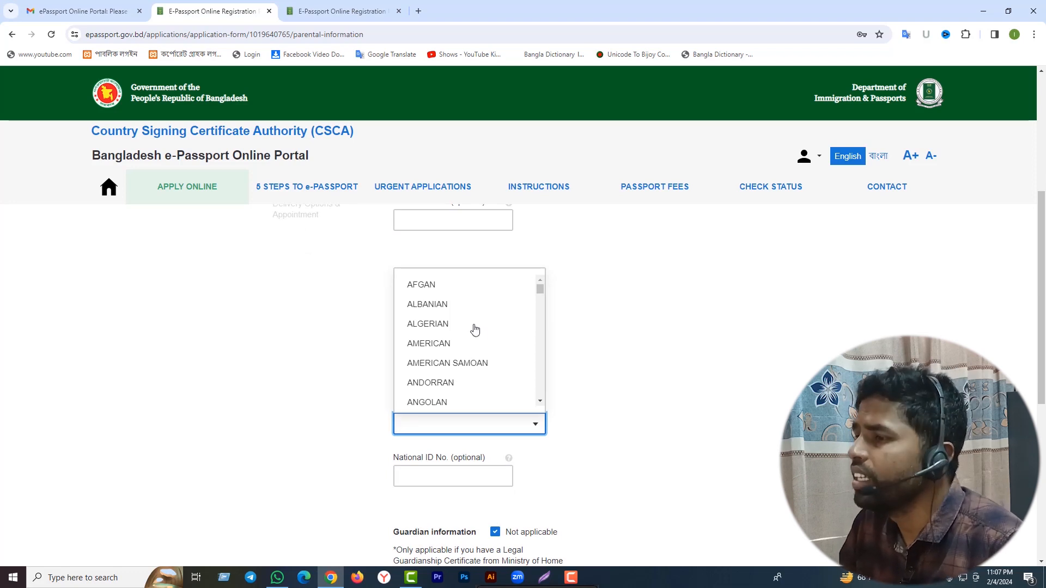
{"action": "type", "text": "BANG"}
{"action": "left_click", "coordinate": [468, 395]}
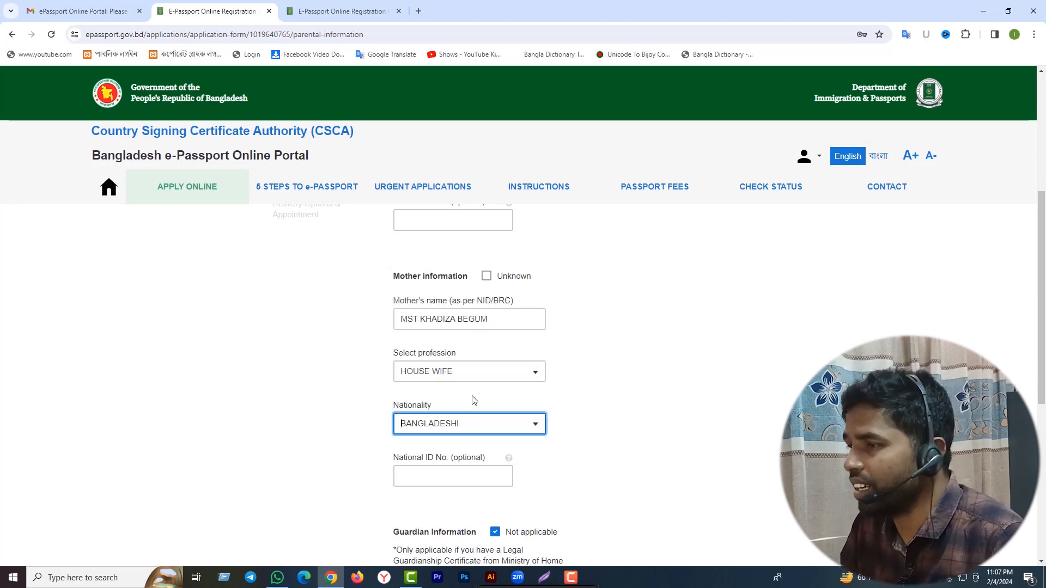
Enter the mother's national ID number, correcting the mistyped digits.
{"action": "scroll", "coordinate": [474, 397], "scroll_direction": "down", "scroll_amount": 2}
{"action": "left_click", "coordinate": [423, 366]}
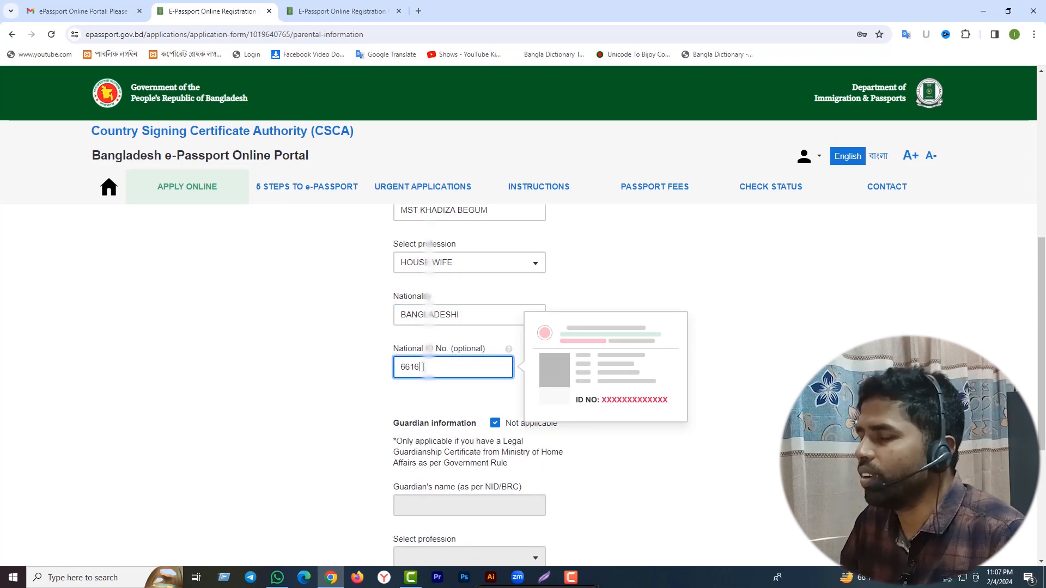
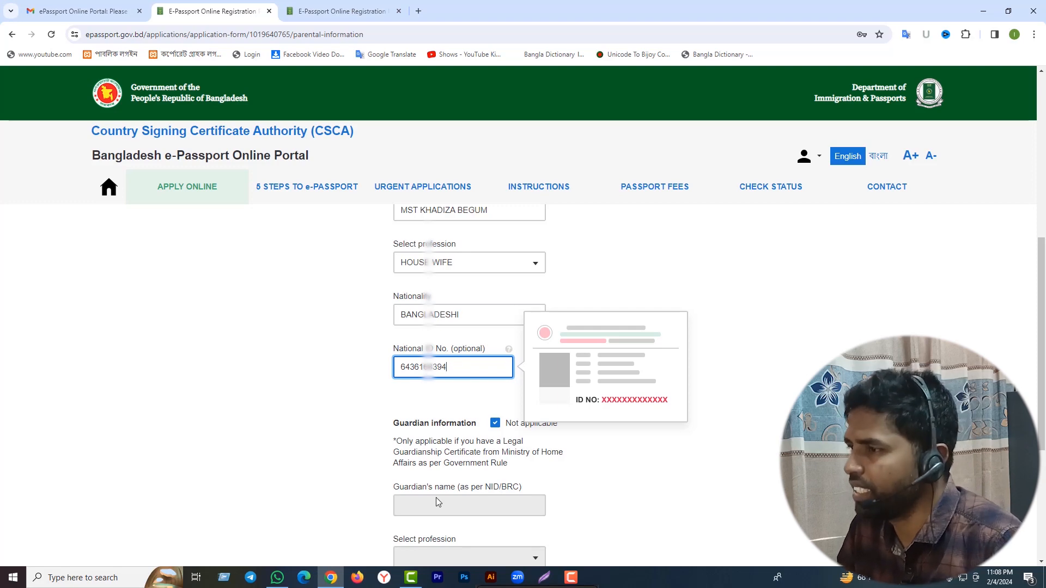
{"action": "left_click", "coordinate": [681, 297]}
Save the parental information with the guardian left as Not applicable.
{"action": "scroll", "coordinate": [512, 298], "scroll_direction": "down", "scroll_amount": 2}
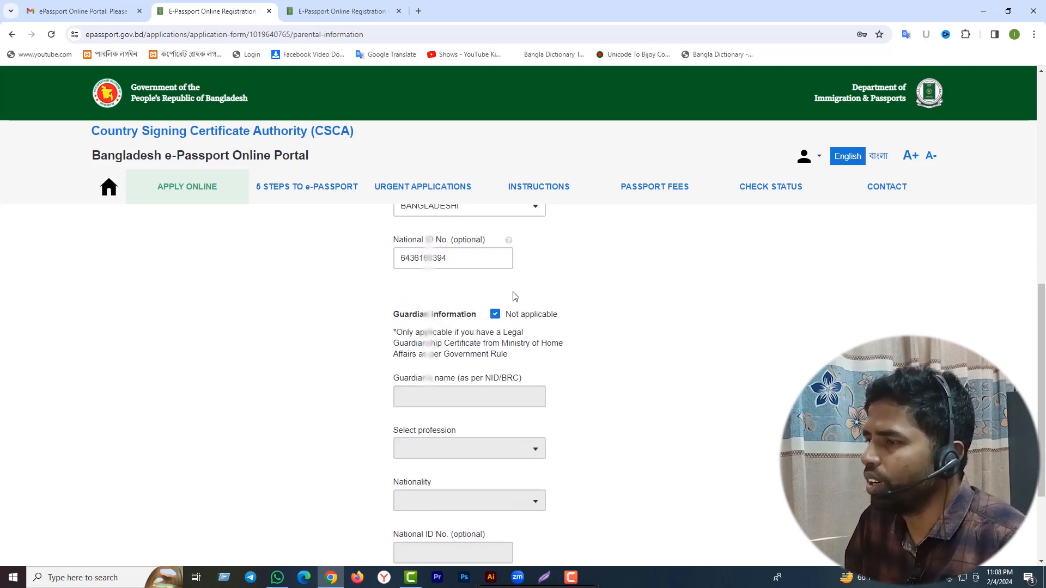
{"action": "scroll", "coordinate": [513, 296], "scroll_direction": "down", "scroll_amount": 3}
{"action": "scroll", "coordinate": [514, 297], "scroll_direction": "up", "scroll_amount": 4}
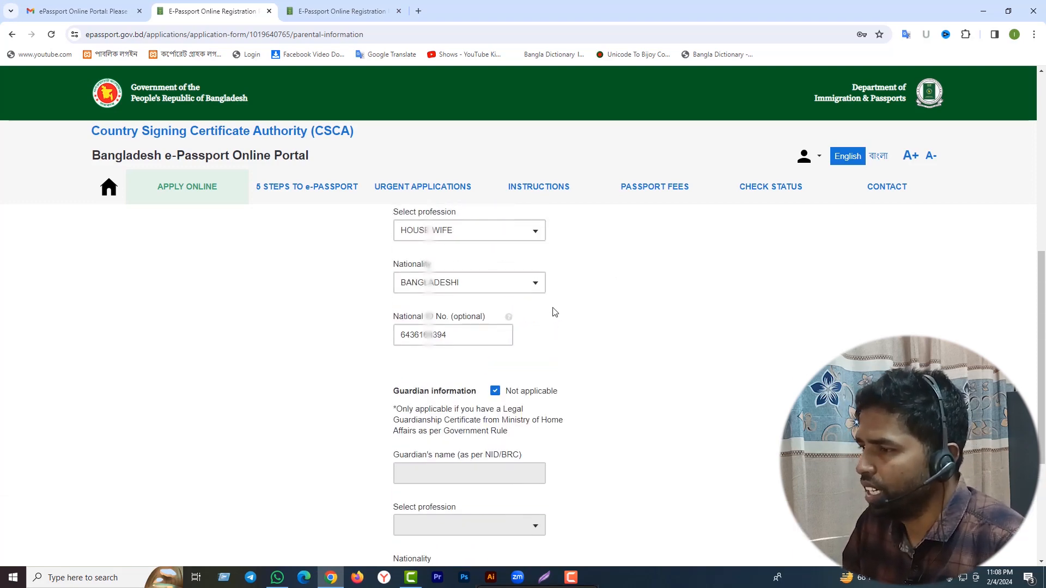
{"action": "scroll", "coordinate": [629, 369], "scroll_direction": "down", "scroll_amount": 3}
{"action": "scroll", "coordinate": [630, 368], "scroll_direction": "up", "scroll_amount": 3}
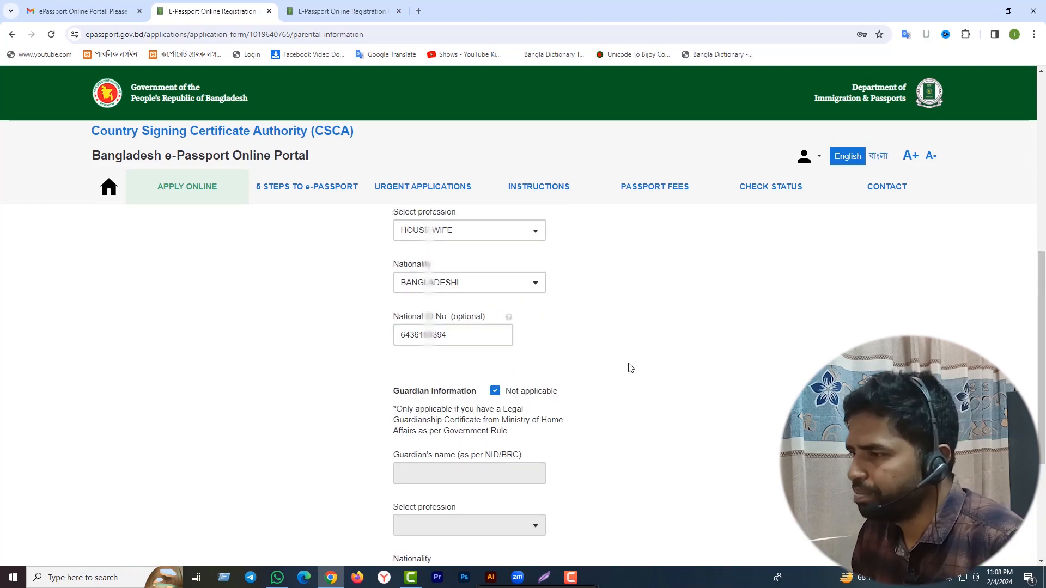
{"action": "scroll", "coordinate": [626, 376], "scroll_direction": "down", "scroll_amount": 5}
{"action": "left_click", "coordinate": [415, 468]}
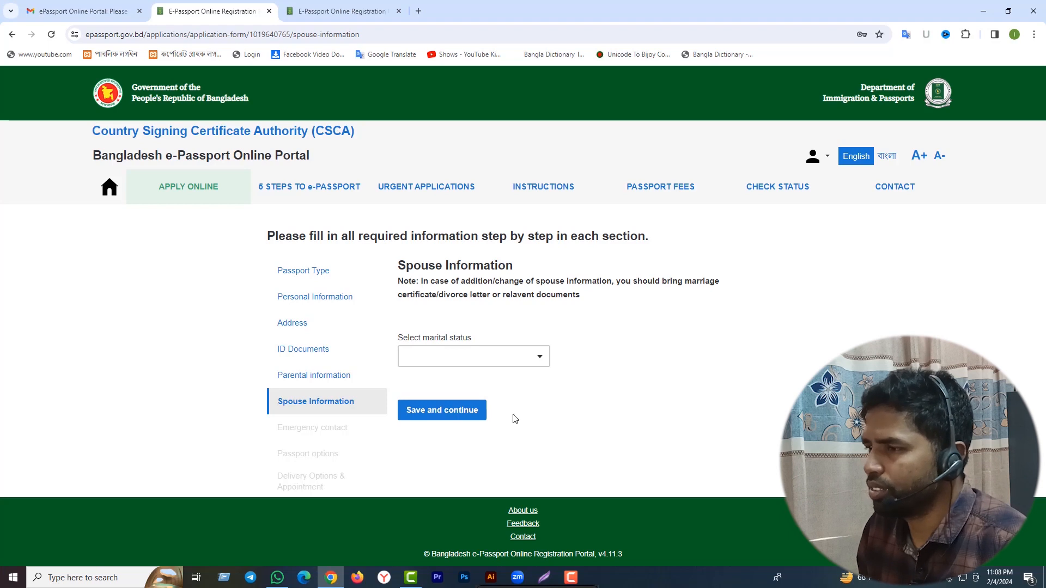
Set marital status to MARRIED and enter the spouse's name.
{"action": "left_click", "coordinate": [529, 357]}
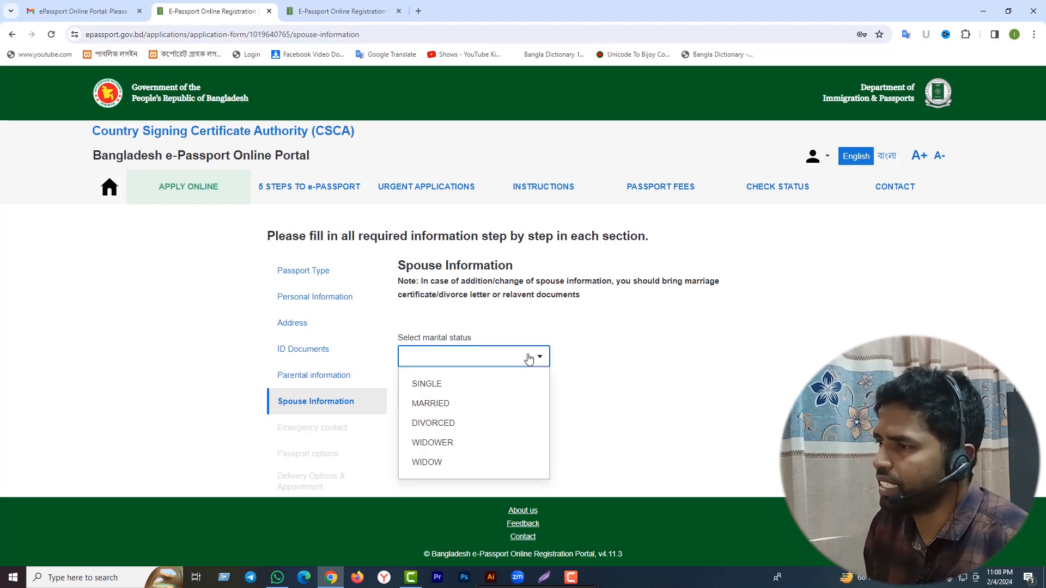
{"action": "left_click", "coordinate": [489, 407]}
{"action": "left_click", "coordinate": [413, 444]}
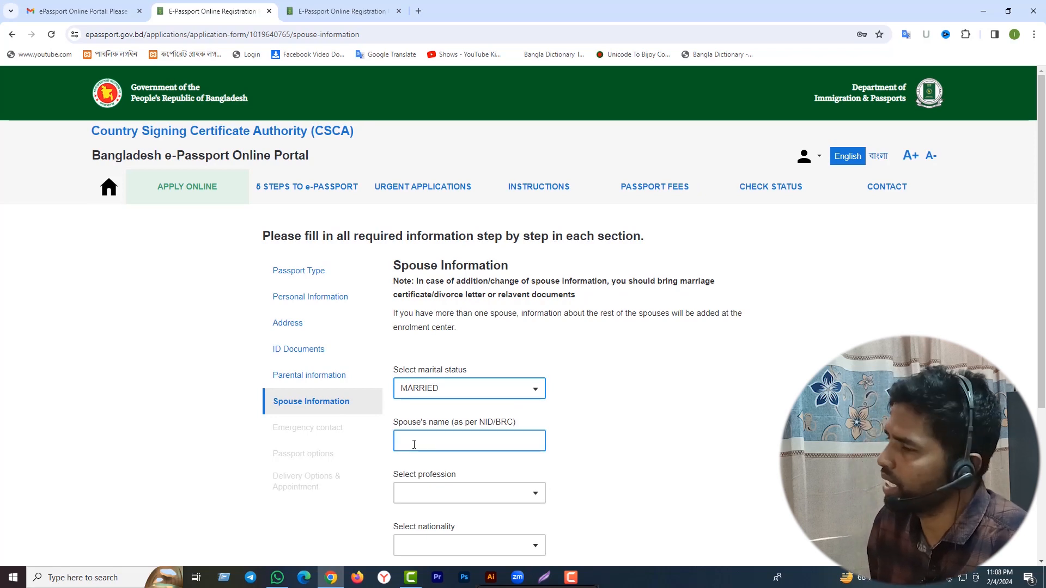
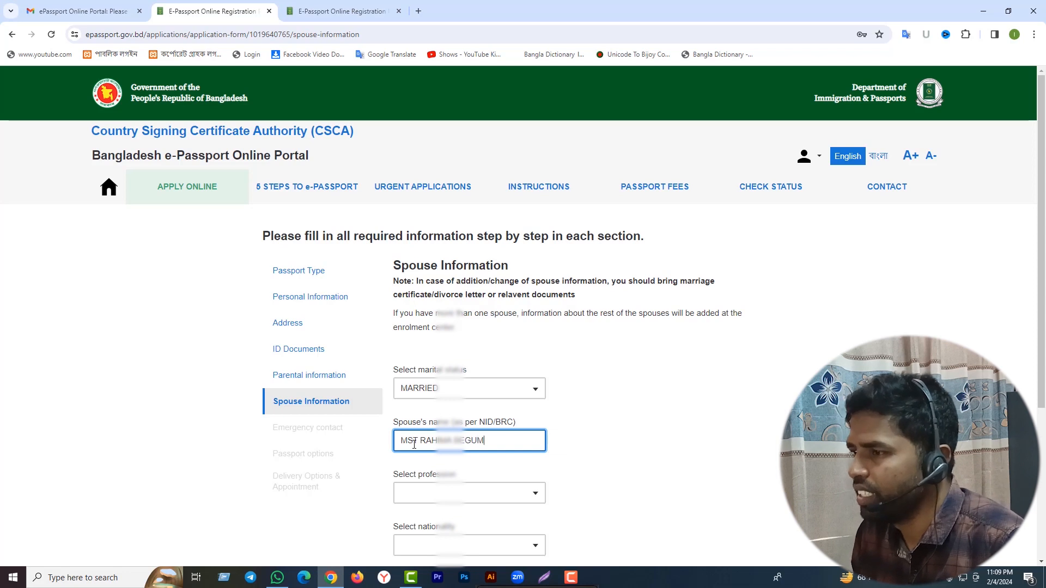
Set the spouse's profession to HOUSE WIFE and nationality to BANGLADESHI.
{"action": "scroll", "coordinate": [490, 451], "scroll_direction": "down", "scroll_amount": 1}
{"action": "left_click", "coordinate": [526, 437]}
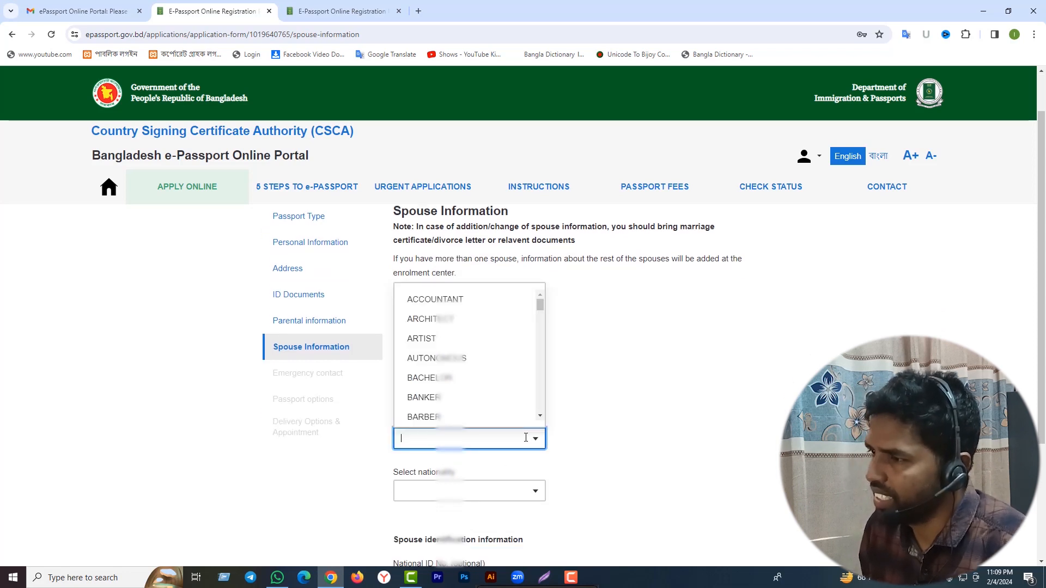
{"action": "type", "text": "hou"}
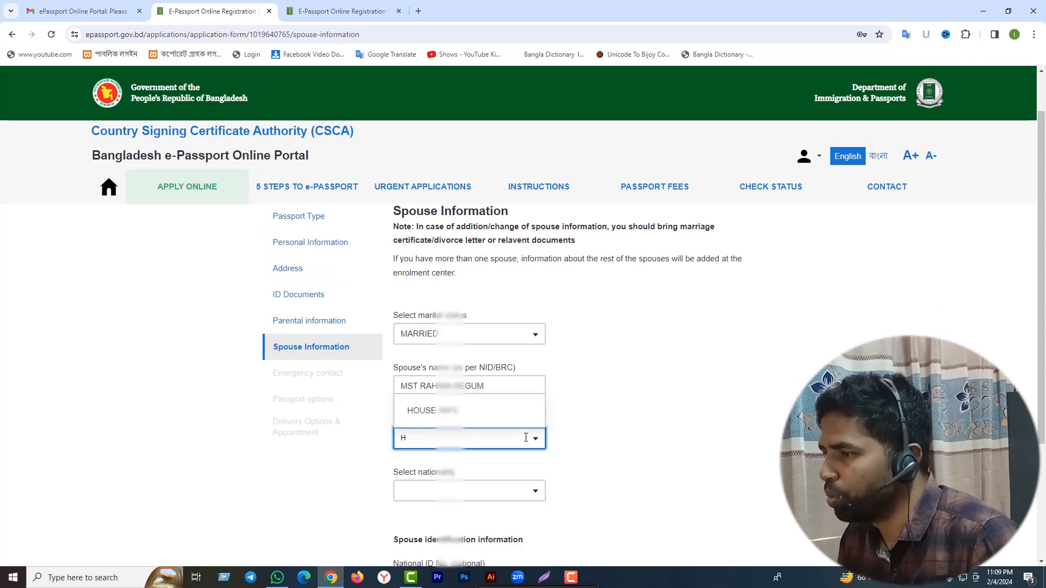
{"action": "left_click", "coordinate": [490, 413]}
{"action": "scroll", "coordinate": [576, 436], "scroll_direction": "down", "scroll_amount": 1}
{"action": "scroll", "coordinate": [576, 436], "scroll_direction": "down", "scroll_amount": 1}
{"action": "left_click", "coordinate": [533, 384]}
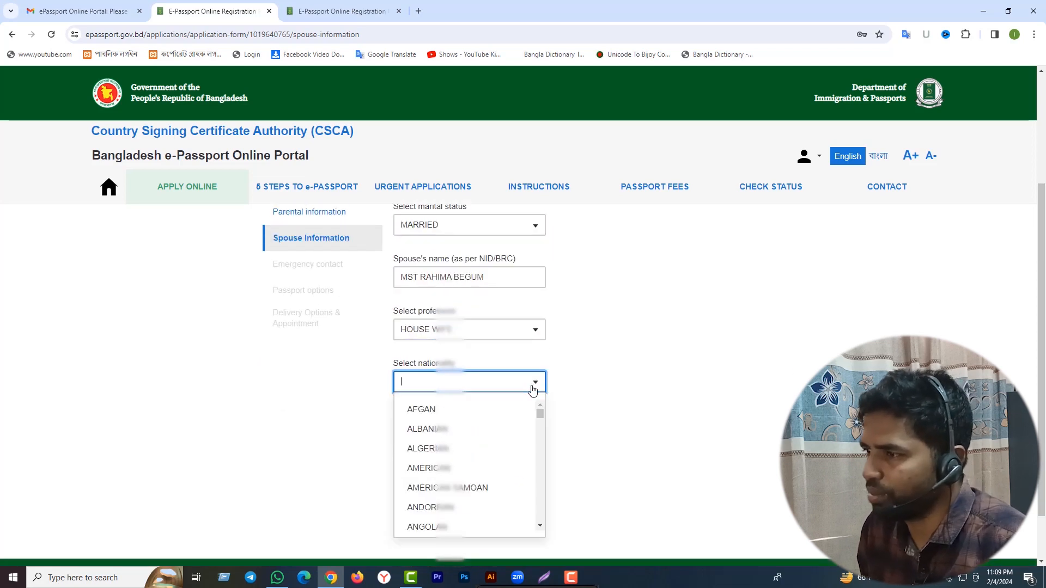
{"action": "type", "text": "BAN"}
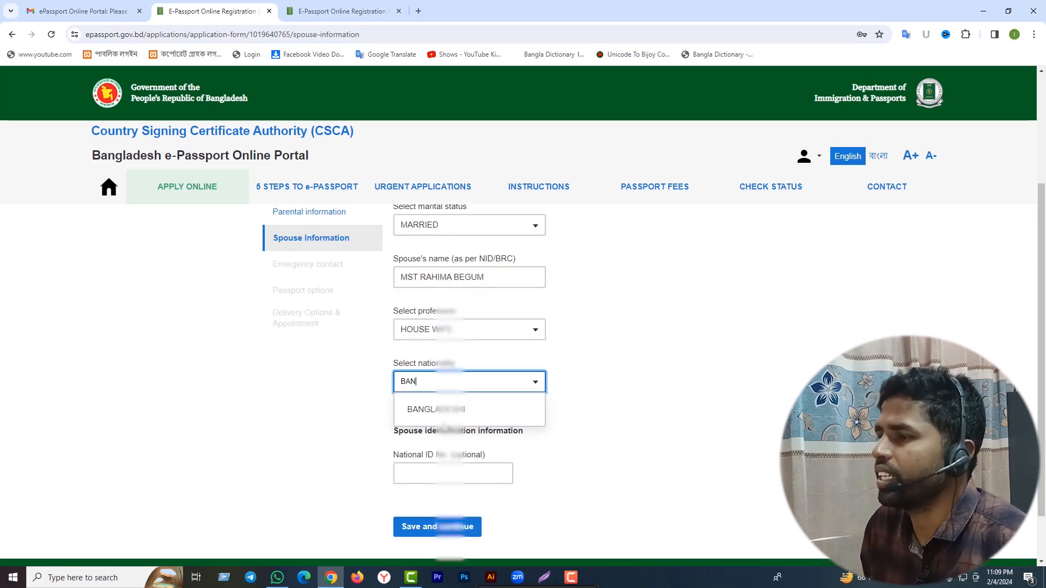
{"action": "left_click", "coordinate": [449, 412]}
Leave the spouse's national ID blank and save the spouse information.
{"action": "scroll", "coordinate": [500, 429], "scroll_direction": "down", "scroll_amount": 1}
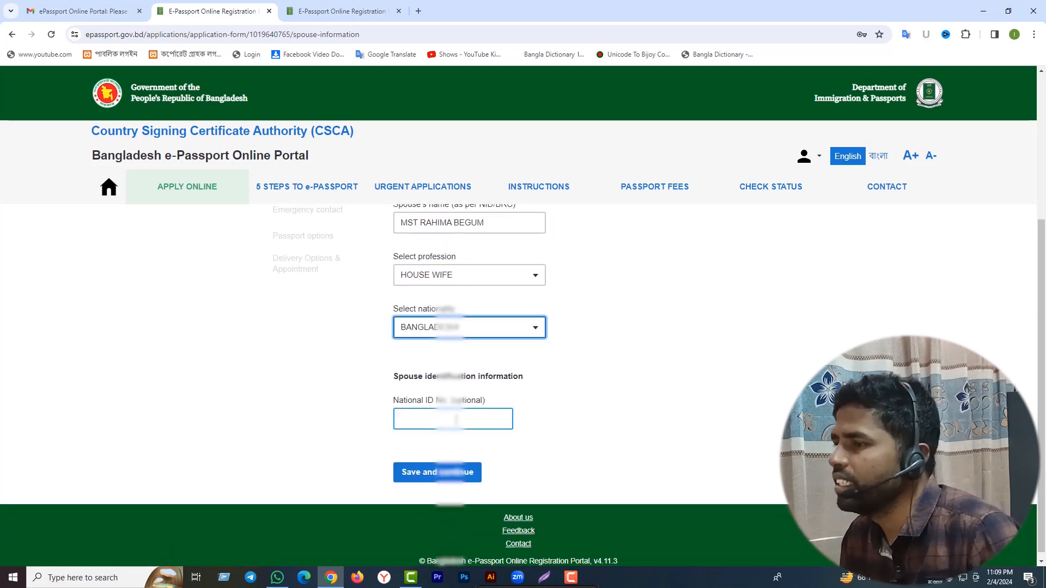
{"action": "left_click", "coordinate": [456, 421]}
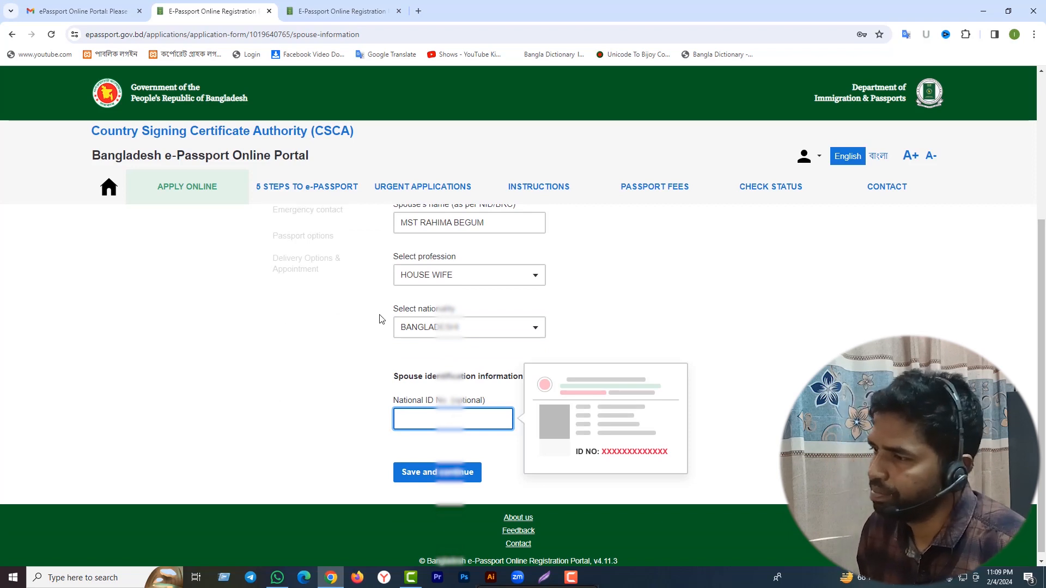
{"action": "left_click", "coordinate": [676, 312]}
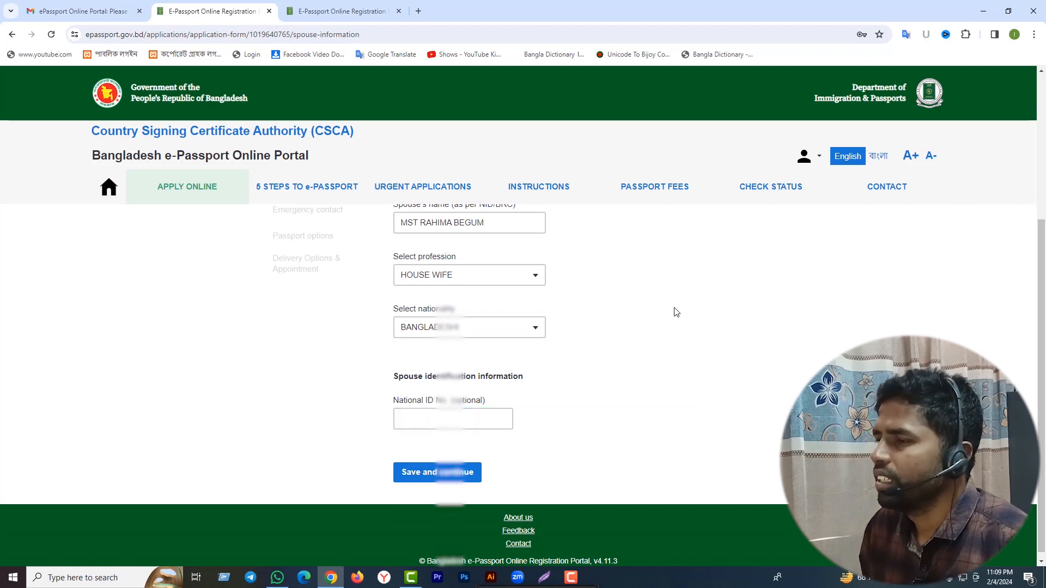
{"action": "scroll", "coordinate": [676, 311], "scroll_direction": "up", "scroll_amount": 3}
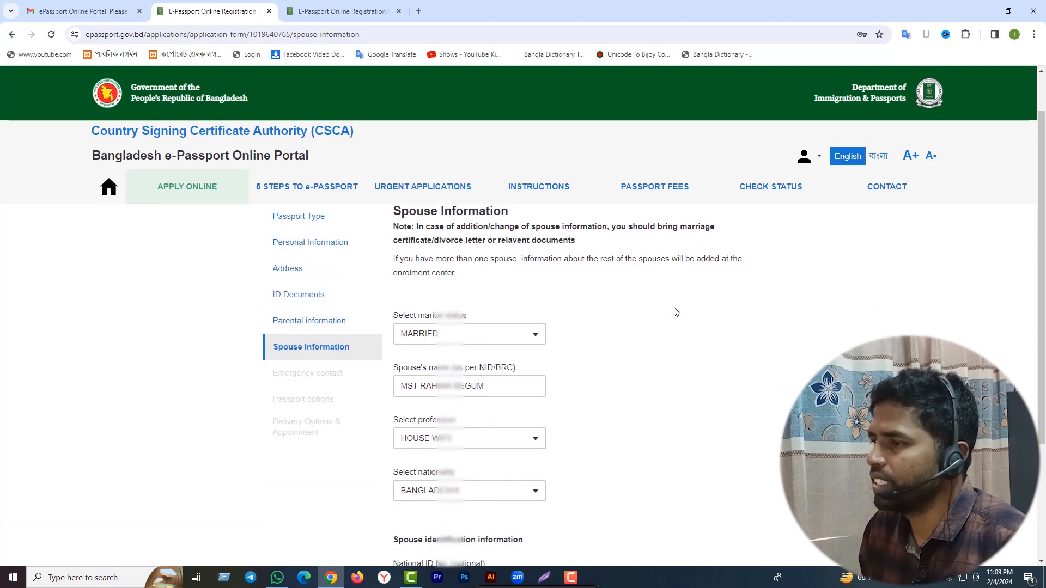
{"action": "scroll", "coordinate": [676, 311], "scroll_direction": "down", "scroll_amount": 3}
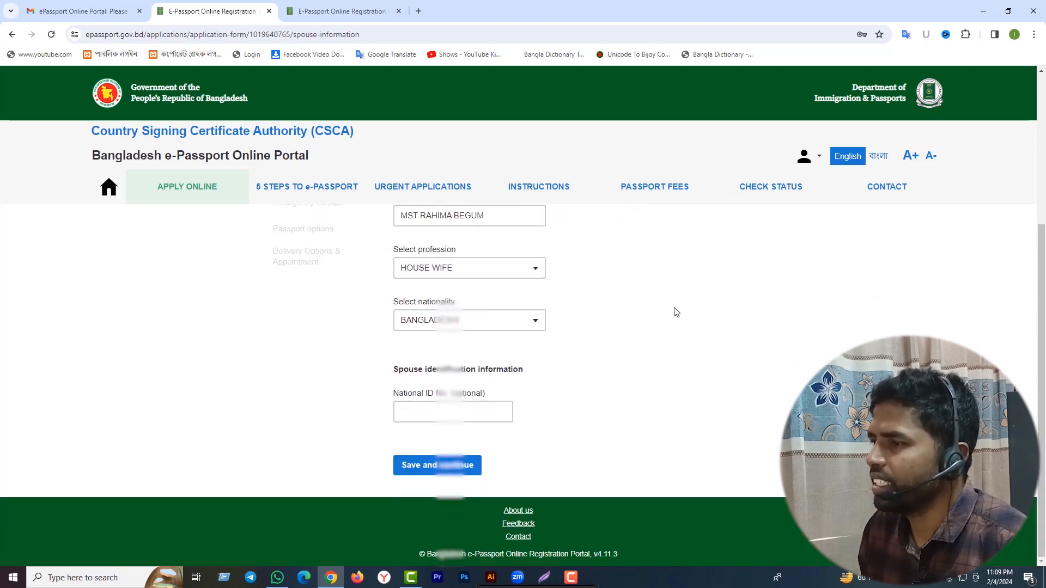
{"action": "left_click", "coordinate": [421, 466]}
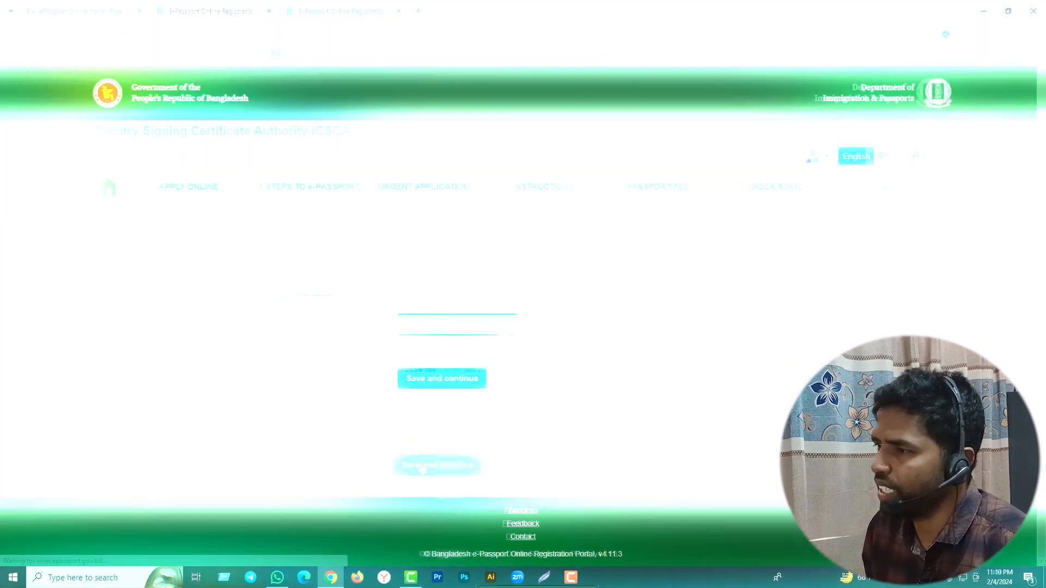
Make the emergency contact the SPOUSE, with district CHUADANGA and the city/village filled in.
{"action": "left_click", "coordinate": [508, 329]}
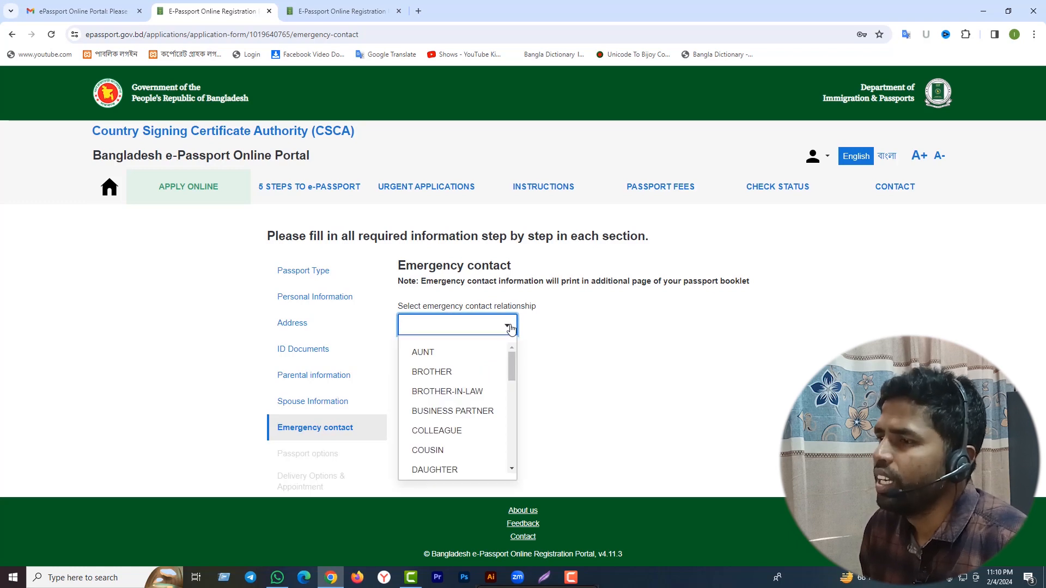
{"action": "scroll", "coordinate": [490, 360], "scroll_direction": "down", "scroll_amount": 5}
{"action": "scroll", "coordinate": [490, 364], "scroll_direction": "down", "scroll_amount": 2}
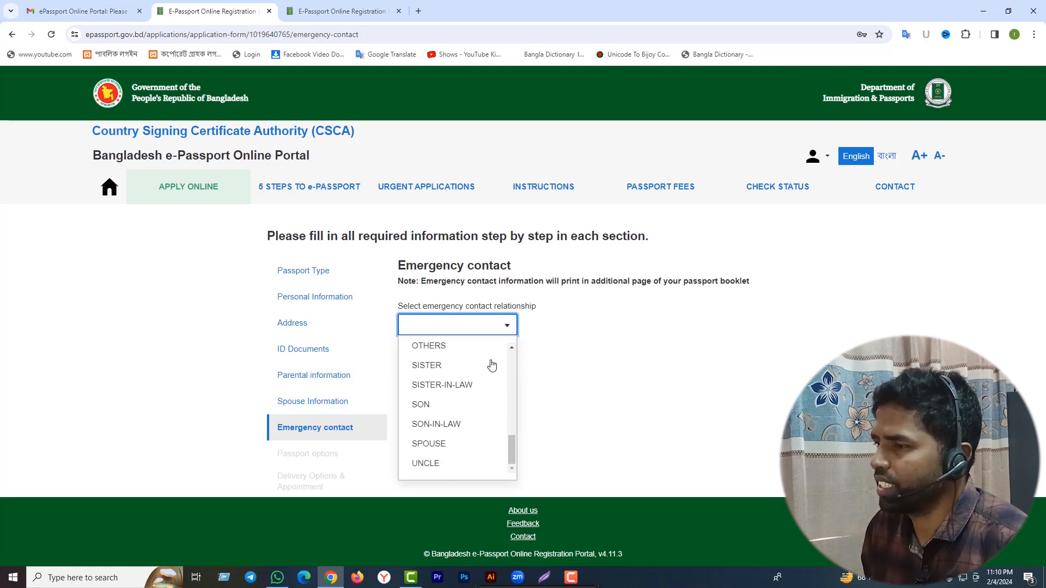
{"action": "left_click", "coordinate": [436, 445]}
{"action": "scroll", "coordinate": [560, 416], "scroll_direction": "down", "scroll_amount": 1}
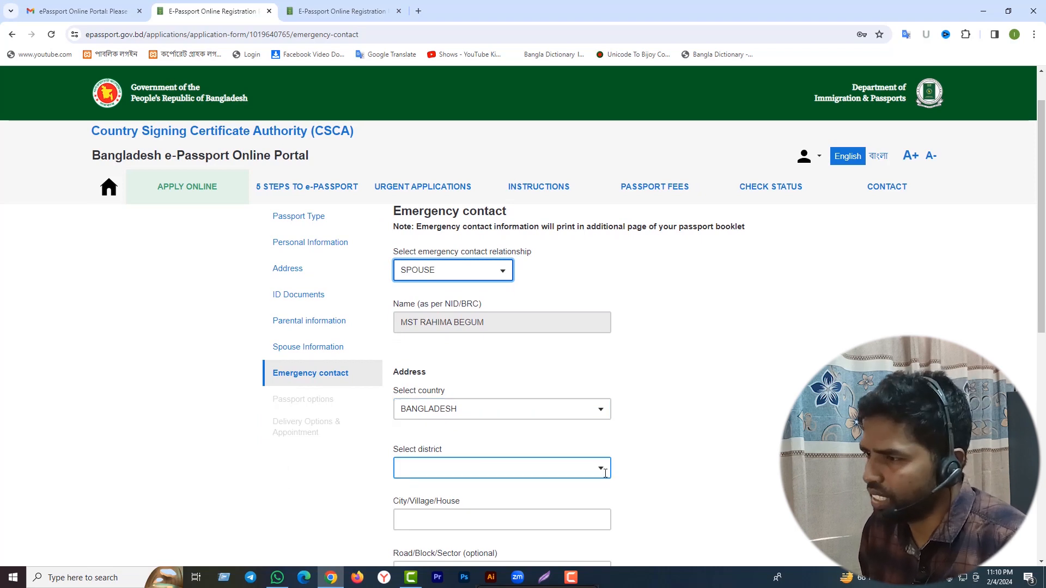
{"action": "left_click", "coordinate": [597, 469]}
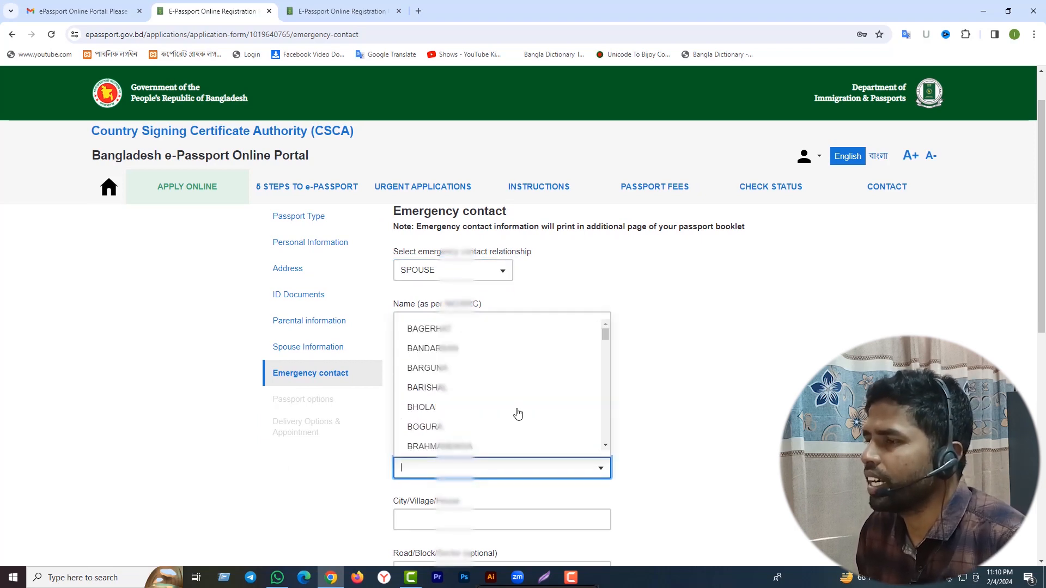
{"action": "type", "text": "CH"}
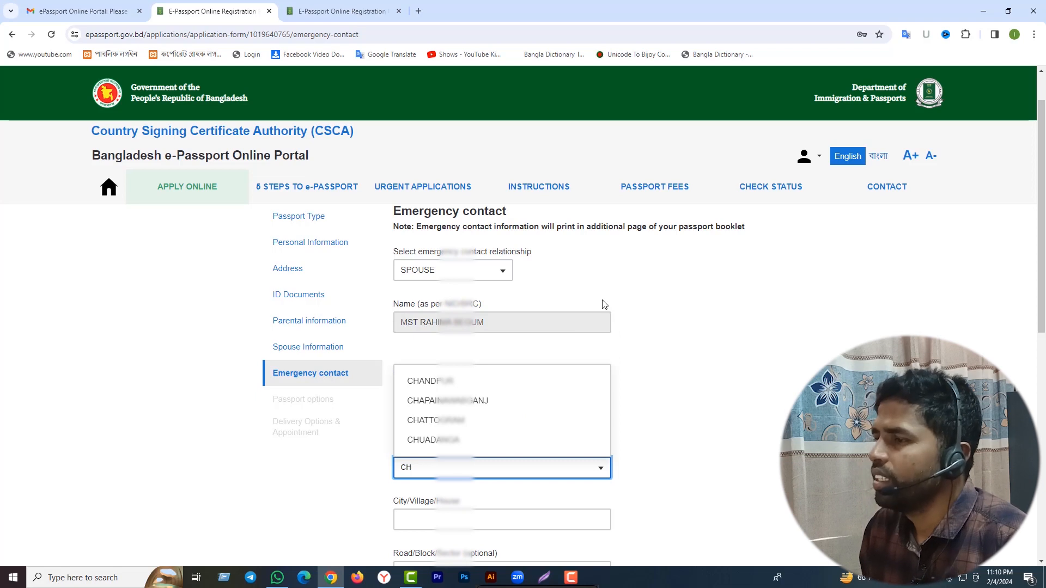
{"action": "left_click", "coordinate": [446, 440]}
{"action": "scroll", "coordinate": [446, 430], "scroll_direction": "down", "scroll_amount": 2}
{"action": "left_click", "coordinate": [427, 408]}
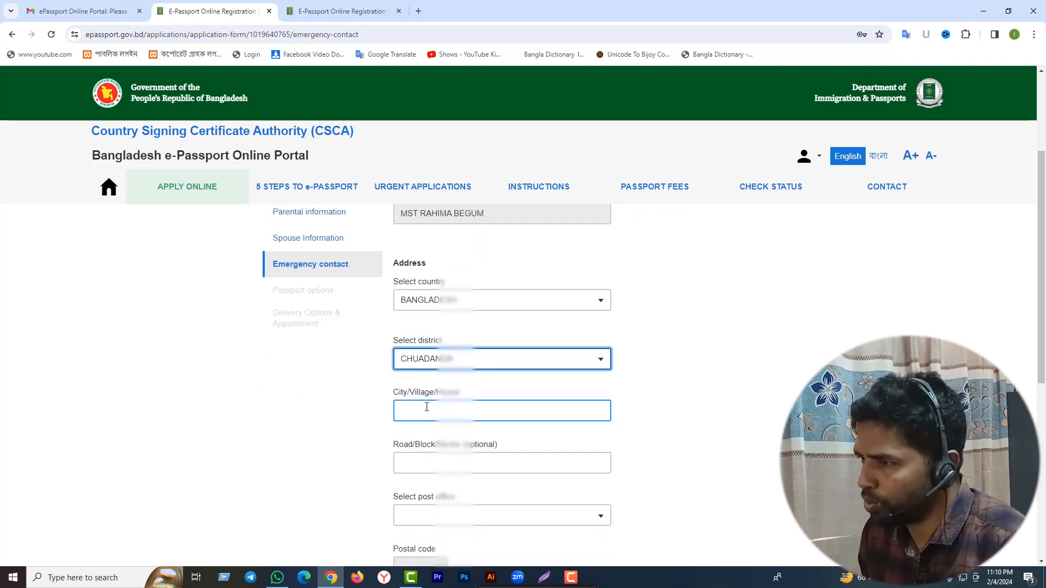
{"action": "type", "text": "TA"}
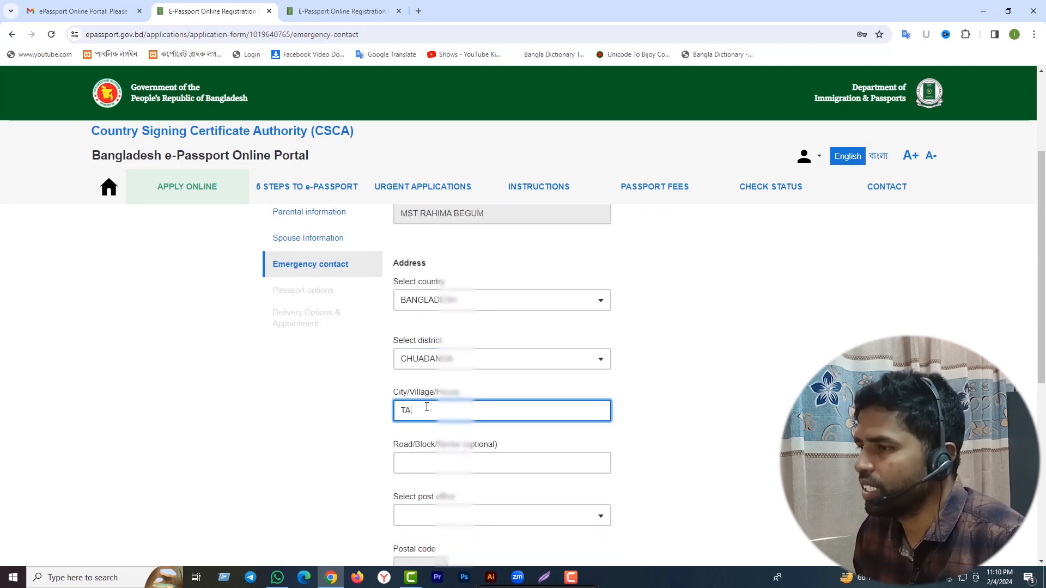
{"action": "type", "text": "RIN"}
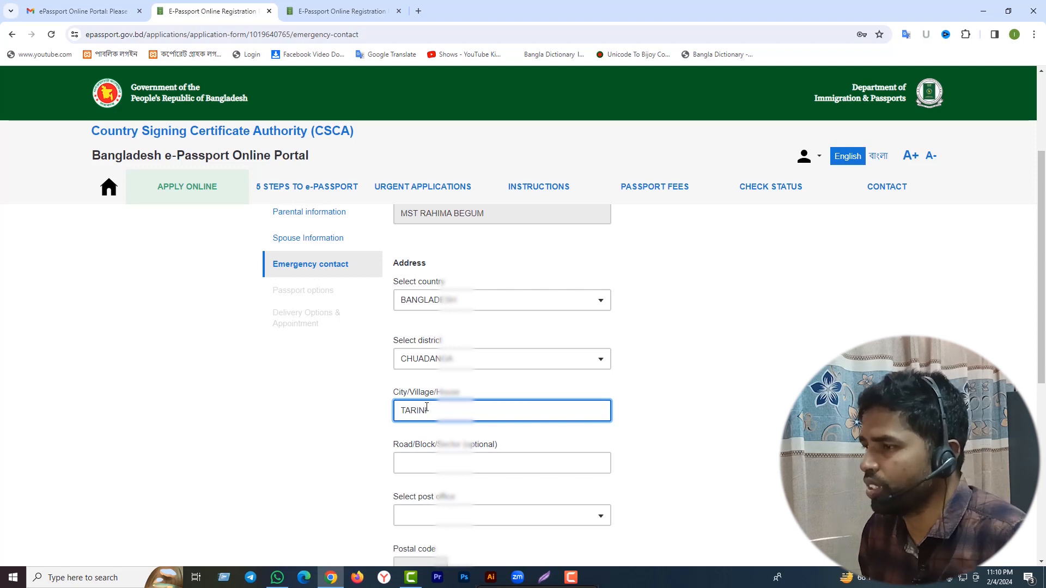
{"action": "type", "text": "IBASH"}
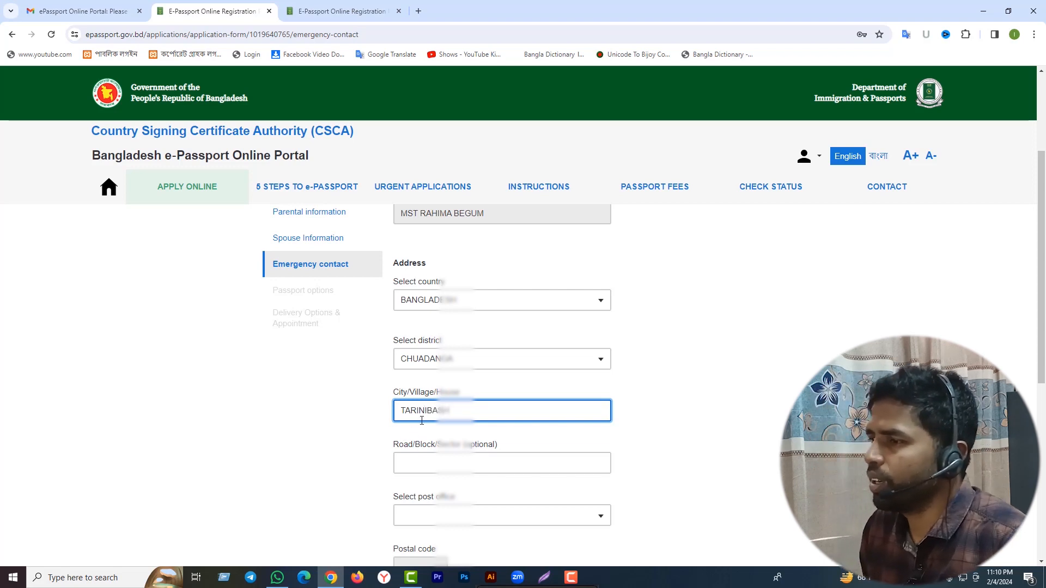
Choose Jiban Nagar as the post office and Jibannagar as the police station.
{"action": "scroll", "coordinate": [490, 426], "scroll_direction": "down", "scroll_amount": 1}
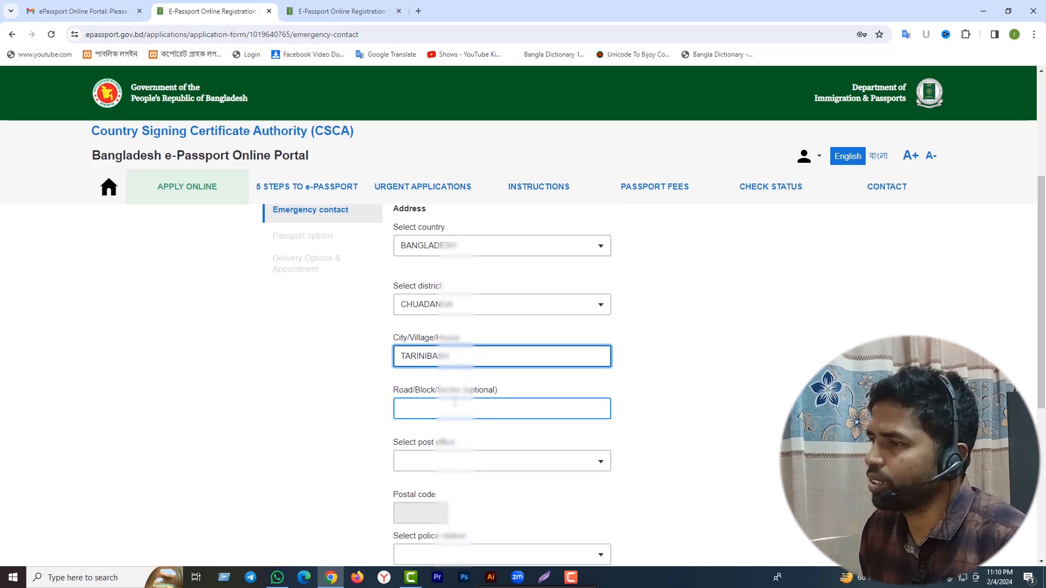
{"action": "scroll", "coordinate": [496, 429], "scroll_direction": "down", "scroll_amount": 1}
{"action": "left_click", "coordinate": [578, 404]}
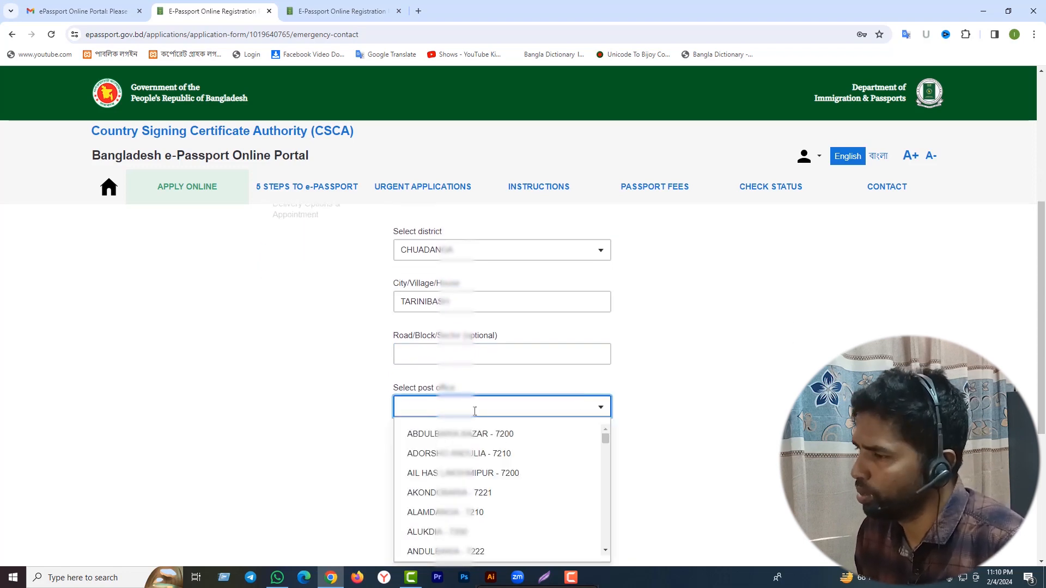
{"action": "type", "text": "JIB"}
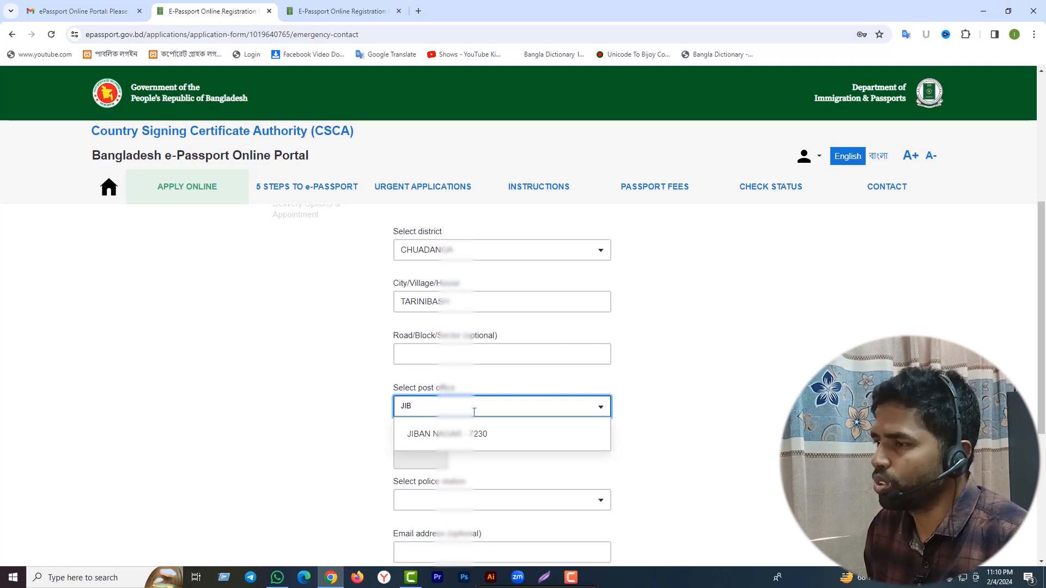
{"action": "left_click", "coordinate": [468, 434]}
{"action": "scroll", "coordinate": [537, 439], "scroll_direction": "down", "scroll_amount": 1}
{"action": "left_click", "coordinate": [557, 445]}
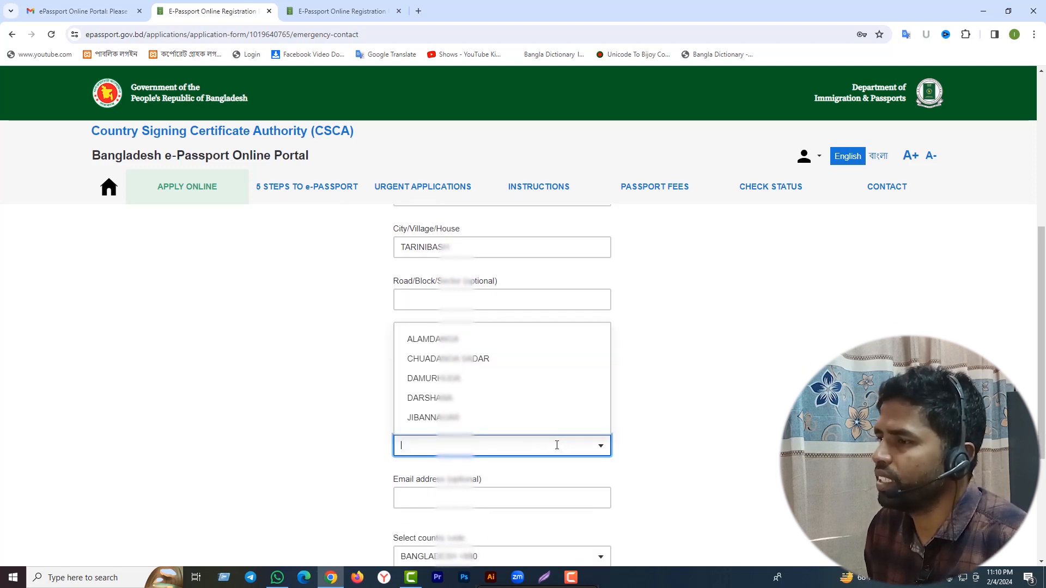
{"action": "left_click", "coordinate": [460, 418]}
{"action": "scroll", "coordinate": [559, 431], "scroll_direction": "down", "scroll_amount": 1}
Enter the contact phone number, skipping the optional email, and save the emergency contact.
{"action": "left_click", "coordinate": [455, 447]}
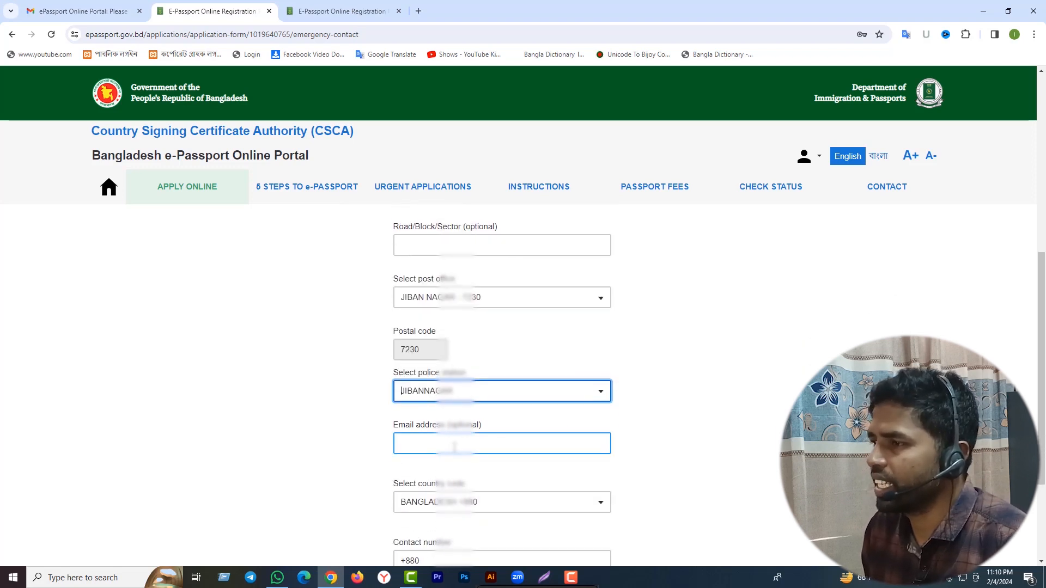
{"action": "scroll", "coordinate": [454, 447], "scroll_direction": "down", "scroll_amount": 2}
{"action": "left_click", "coordinate": [449, 450]}
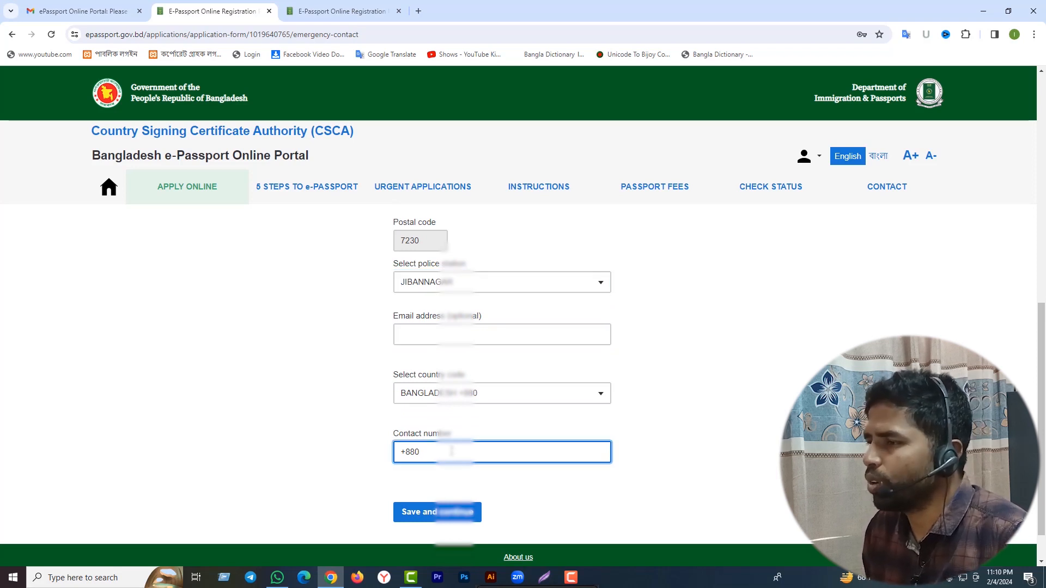
{"action": "type", "text": "16"}
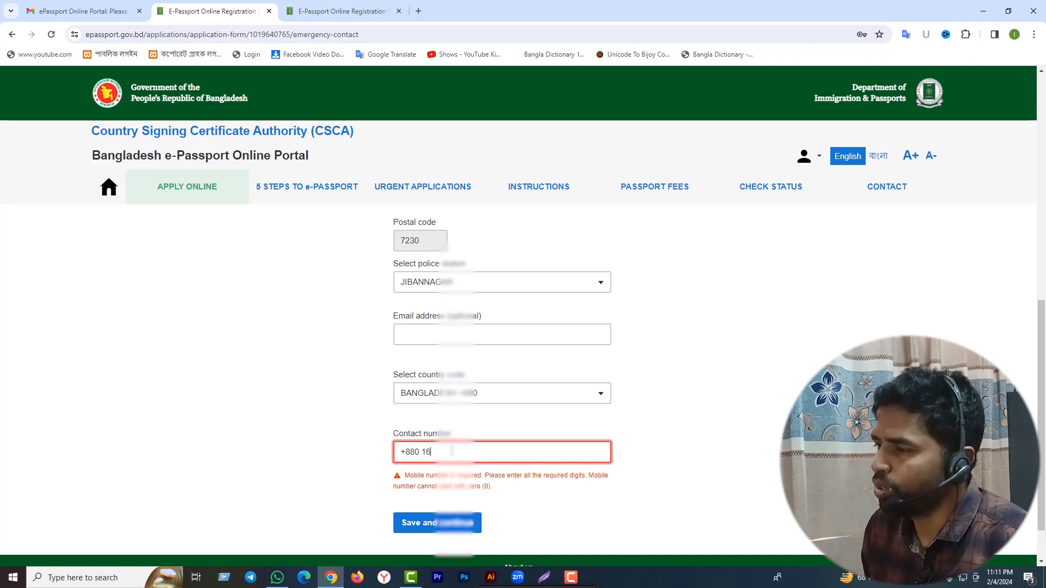
{"action": "type", "text": "46"}
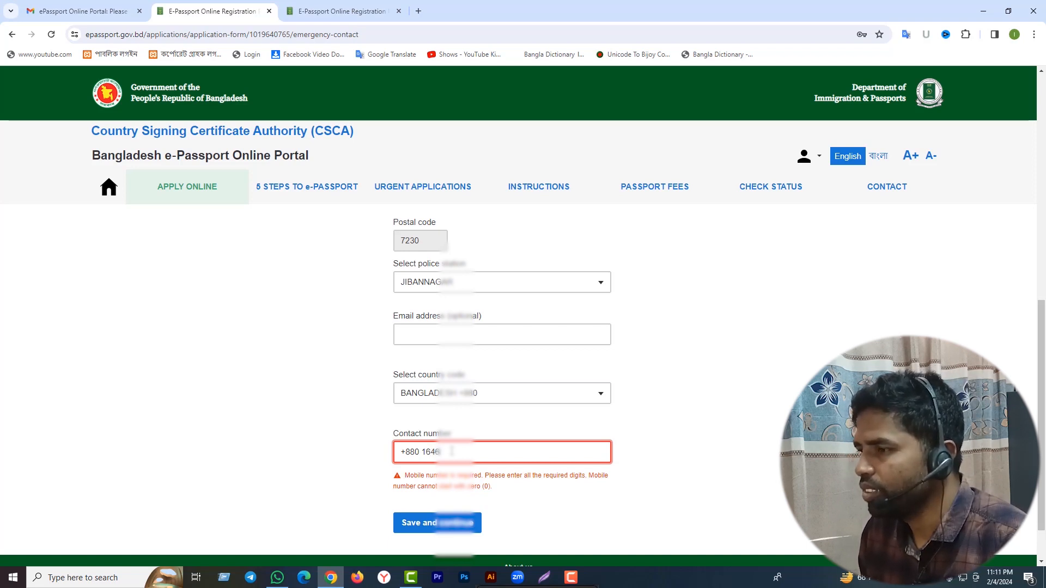
{"action": "type", "text": "??"}
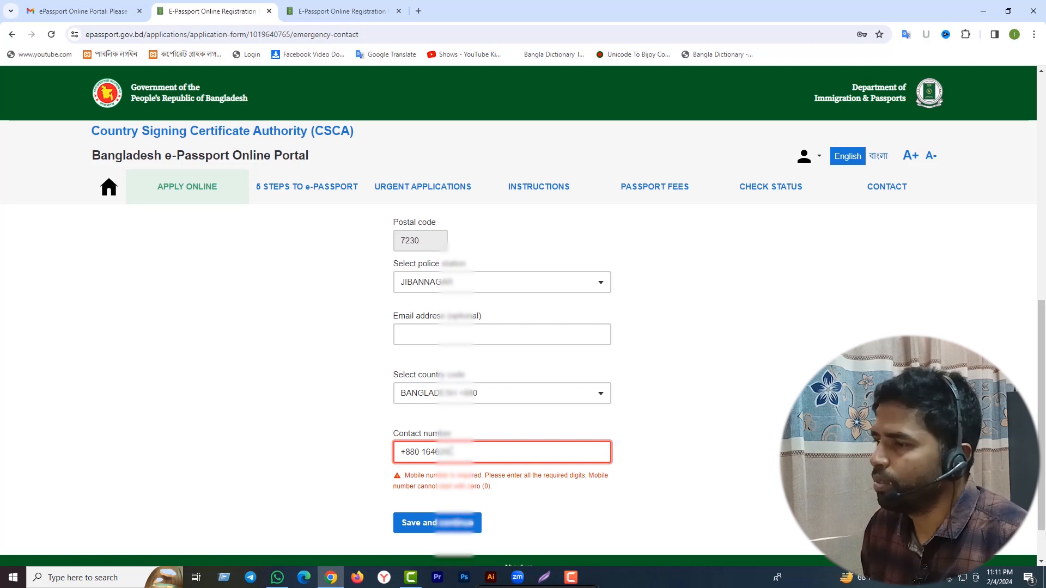
{"action": "type", "text": "??"}
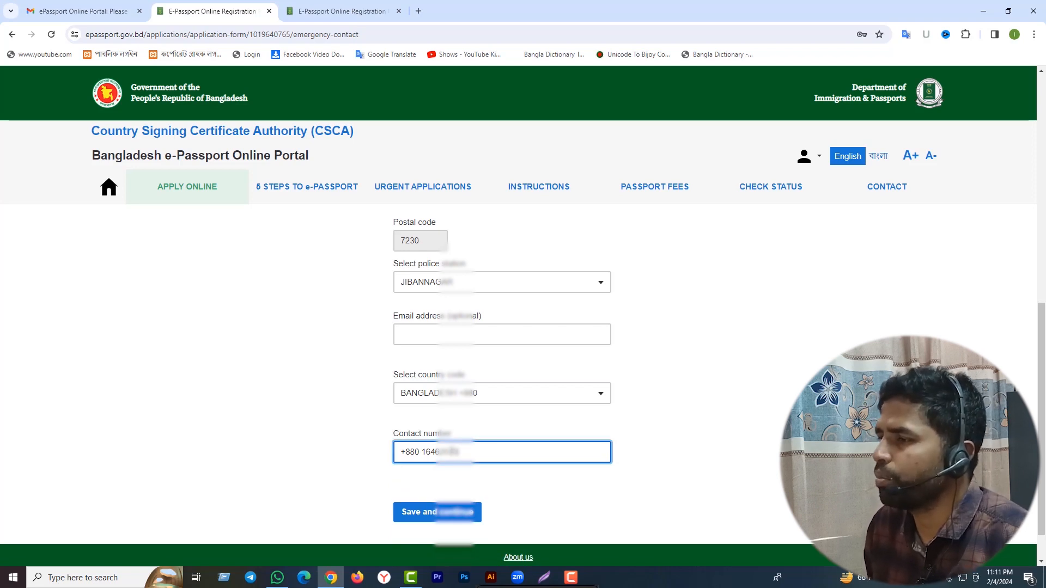
{"action": "type", "text": "??"}
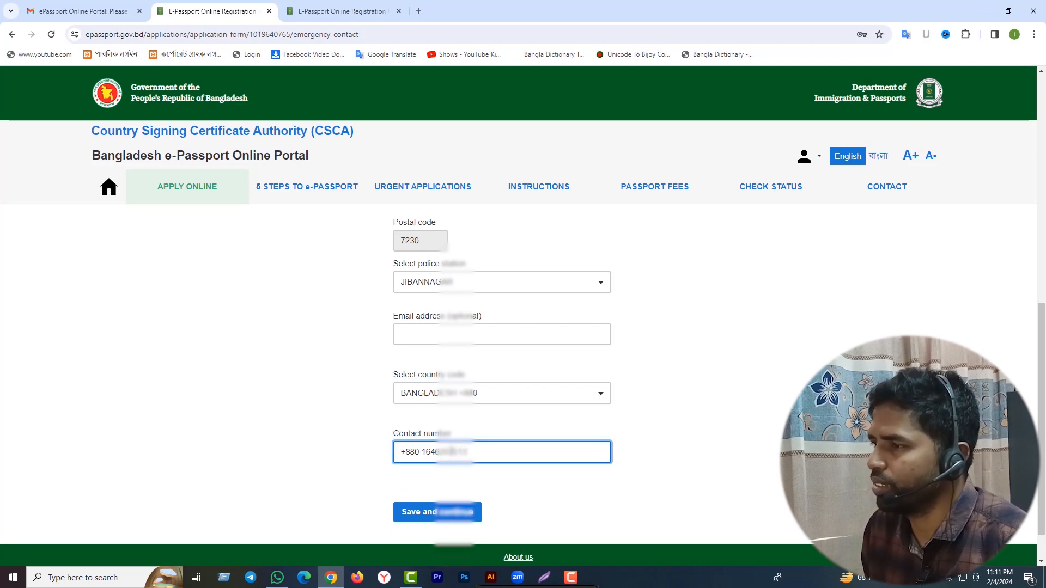
{"action": "scroll", "coordinate": [571, 228], "scroll_direction": "up", "scroll_amount": 5}
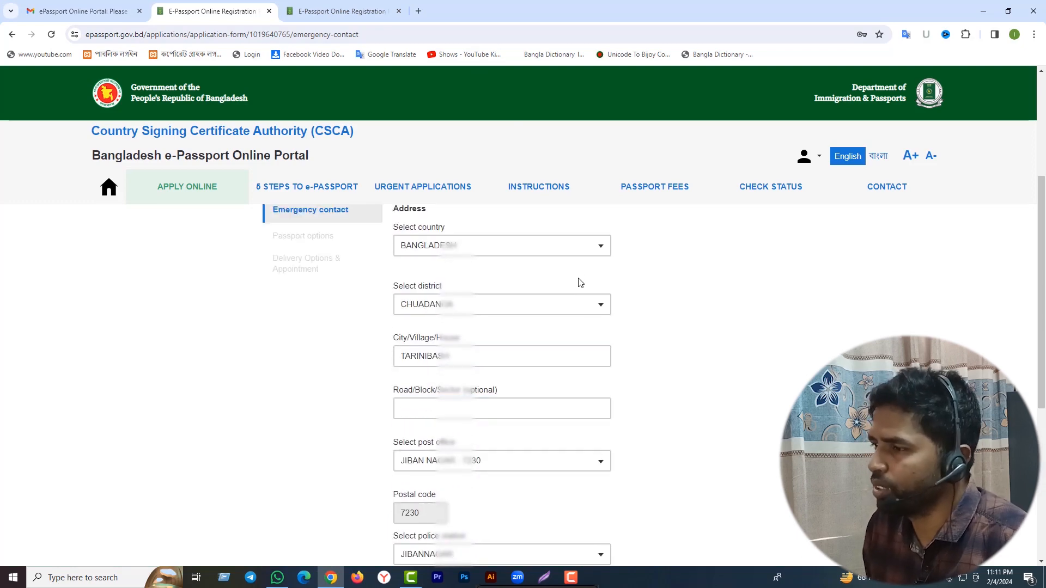
{"action": "scroll", "coordinate": [577, 281], "scroll_direction": "up", "scroll_amount": 2}
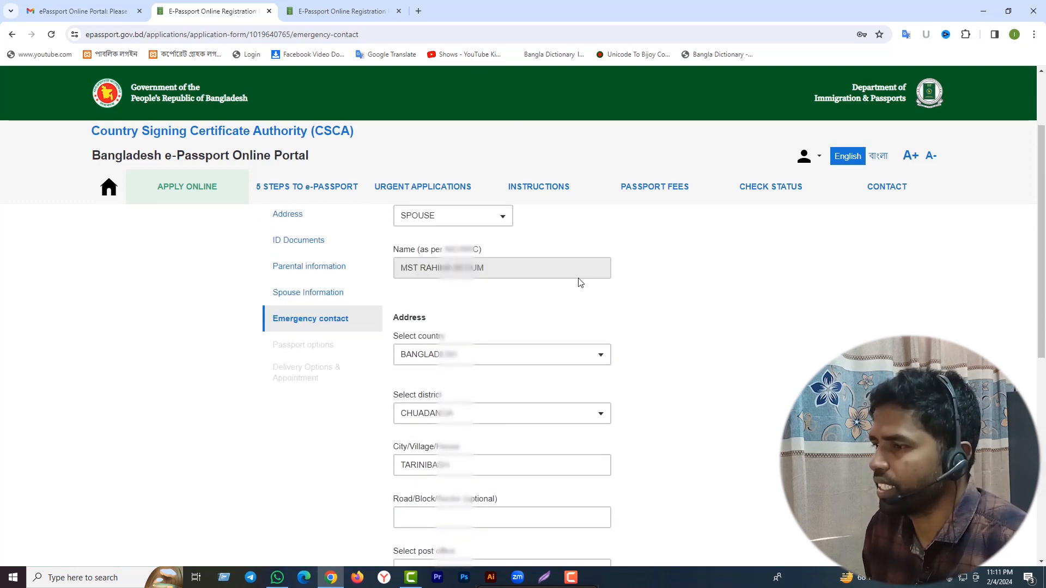
{"action": "scroll", "coordinate": [575, 327], "scroll_direction": "down", "scroll_amount": 8}
{"action": "scroll", "coordinate": [574, 378], "scroll_direction": "up", "scroll_amount": 3}
{"action": "scroll", "coordinate": [511, 462], "scroll_direction": "up", "scroll_amount": 3}
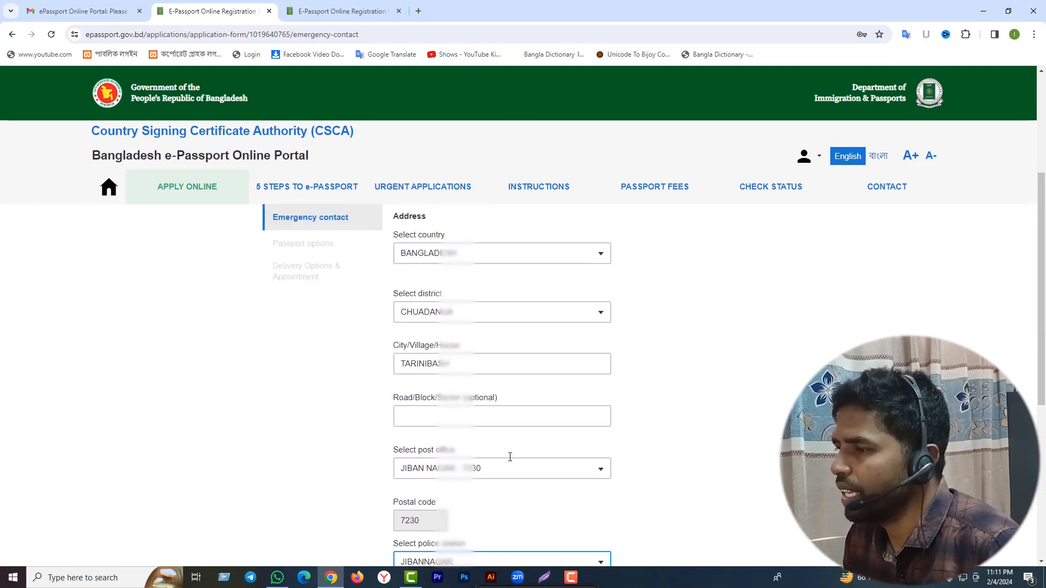
{"action": "scroll", "coordinate": [509, 456], "scroll_direction": "down", "scroll_amount": 6}
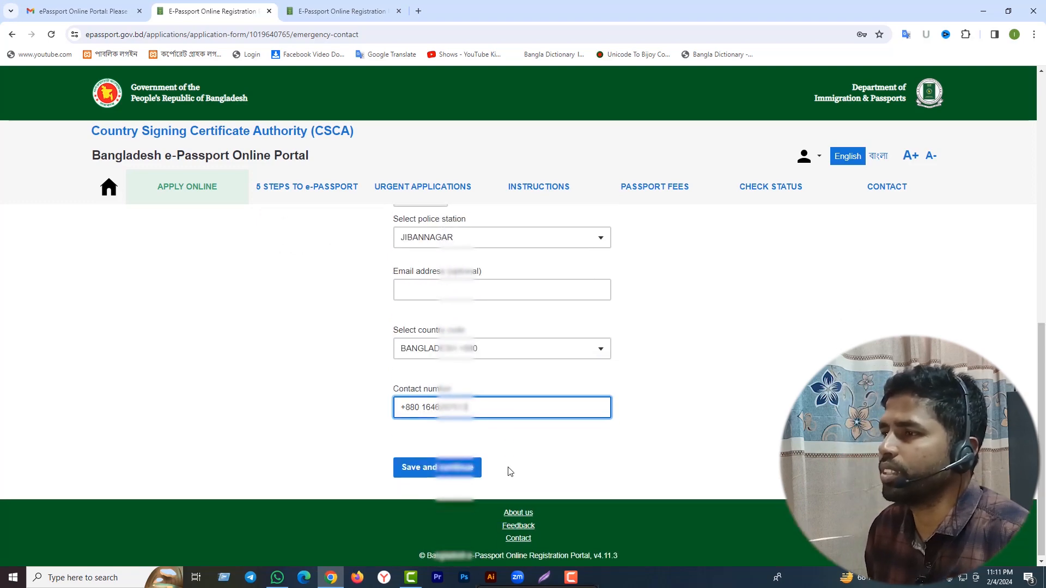
{"action": "left_click", "coordinate": [462, 465]}
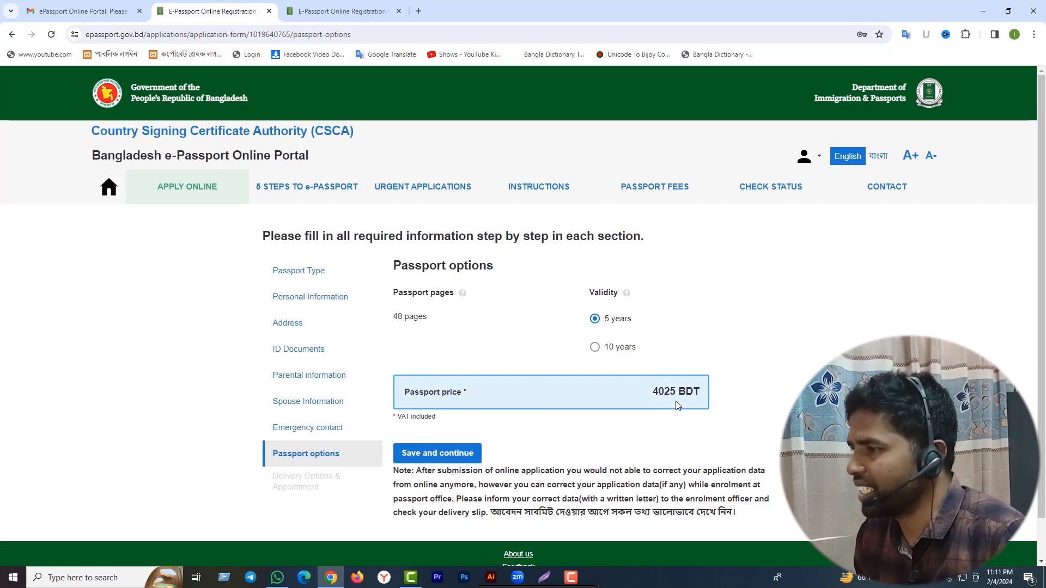
Switch validity to 10 years (5750 BDT) and save the passport options.
{"action": "left_click", "coordinate": [594, 347]}
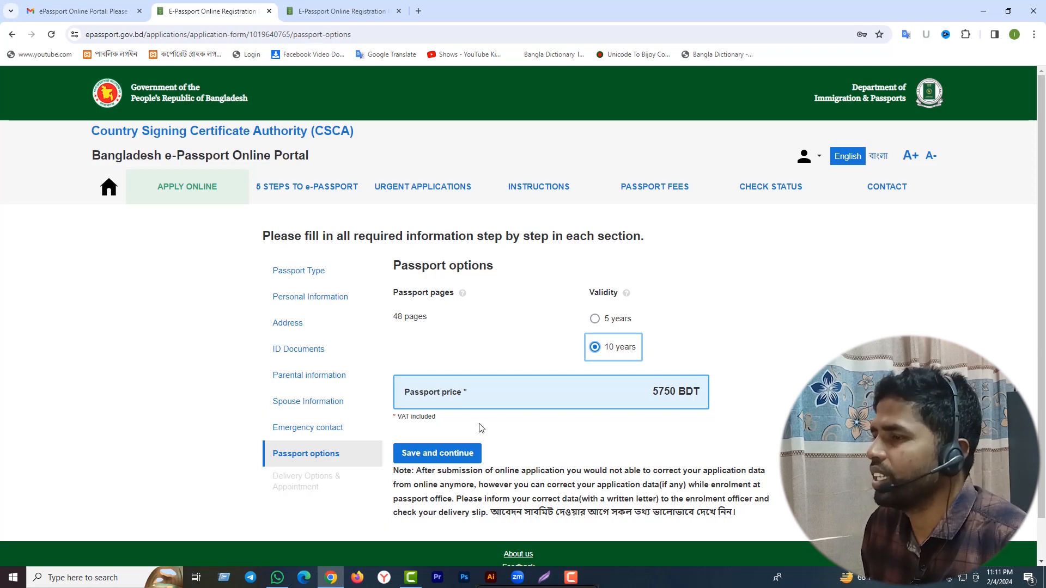
{"action": "left_click", "coordinate": [438, 462]}
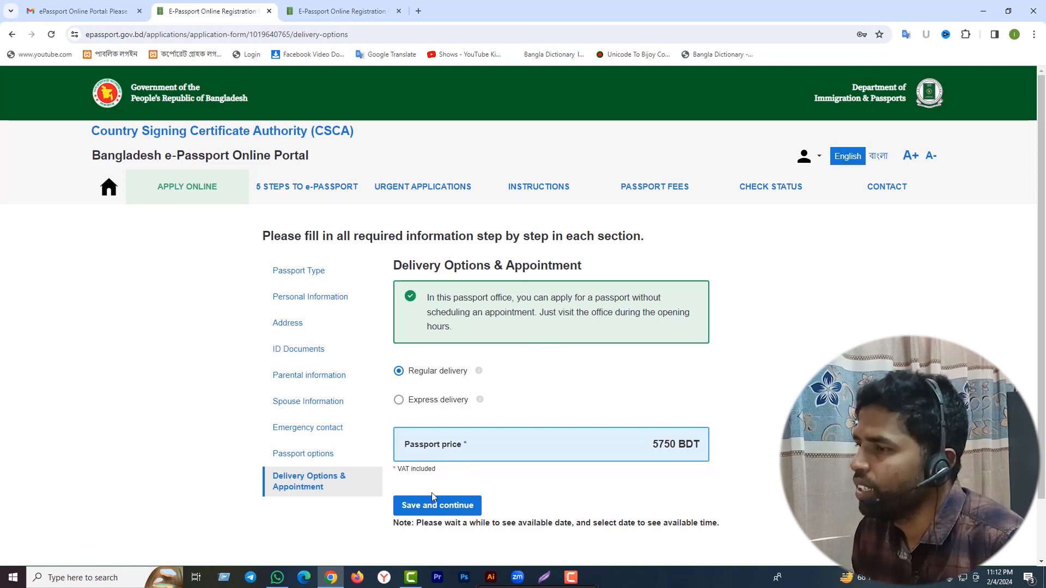
Save Regular delivery and review the full application overview.
{"action": "left_click", "coordinate": [434, 507]}
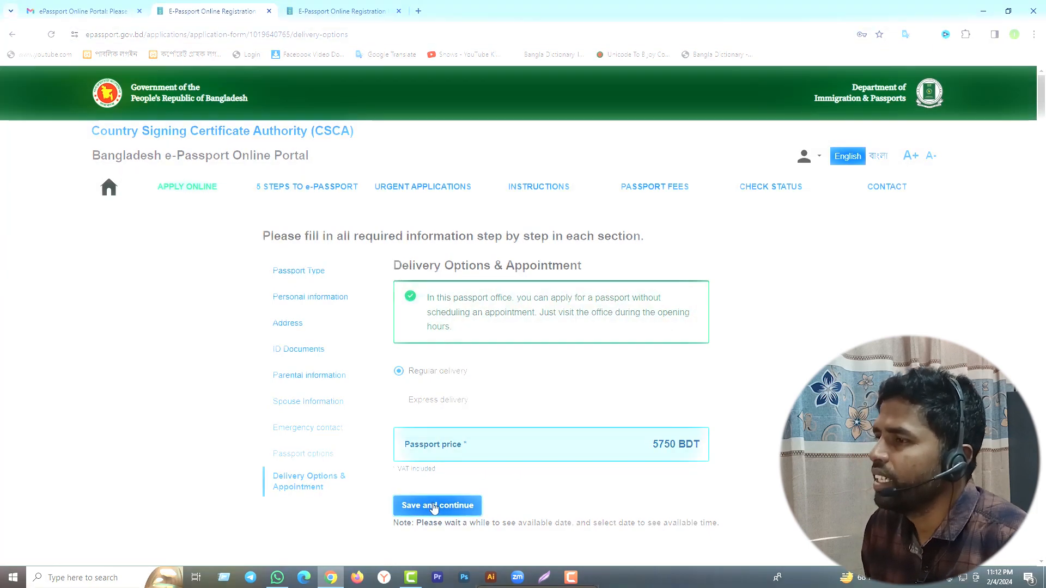
{"action": "scroll", "coordinate": [675, 384], "scroll_direction": "down", "scroll_amount": 2}
{"action": "scroll", "coordinate": [676, 383], "scroll_direction": "up", "scroll_amount": 2}
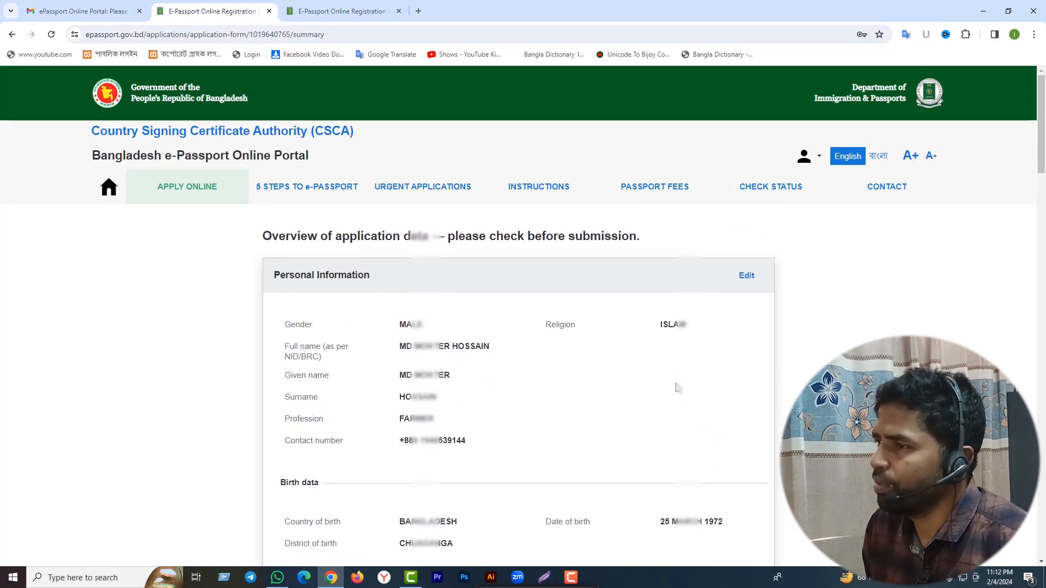
{"action": "scroll", "coordinate": [681, 393], "scroll_direction": "down", "scroll_amount": 10}
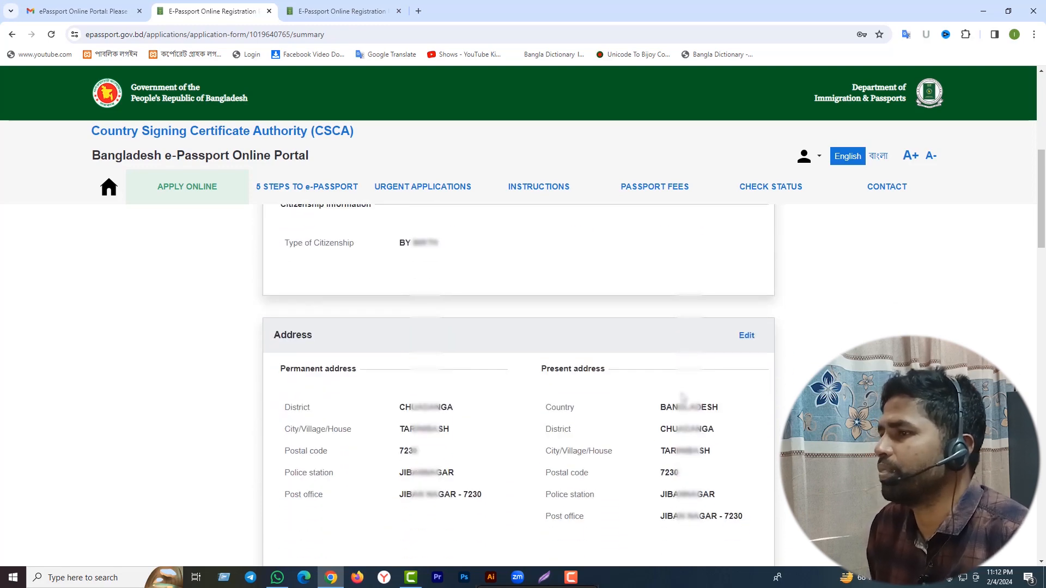
{"action": "scroll", "coordinate": [682, 398], "scroll_direction": "down", "scroll_amount": 5}
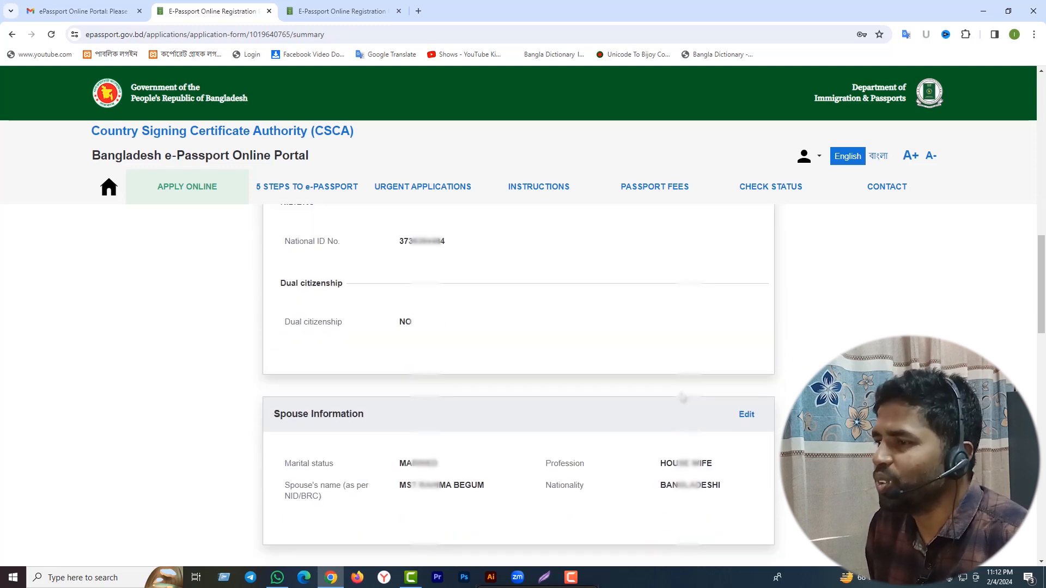
{"action": "scroll", "coordinate": [682, 398], "scroll_direction": "down", "scroll_amount": 15}
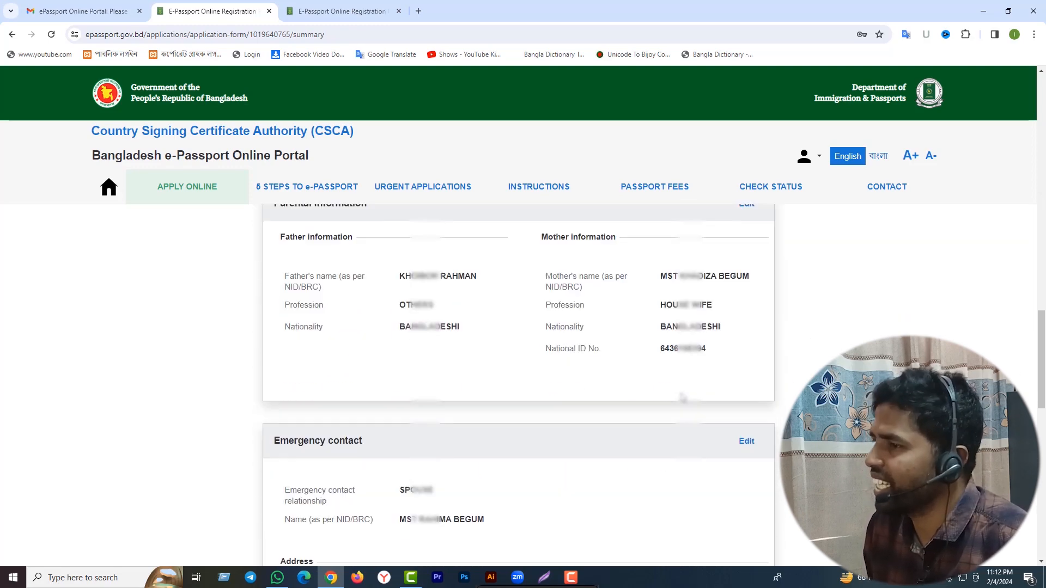
{"action": "scroll", "coordinate": [683, 397], "scroll_direction": "down", "scroll_amount": 5}
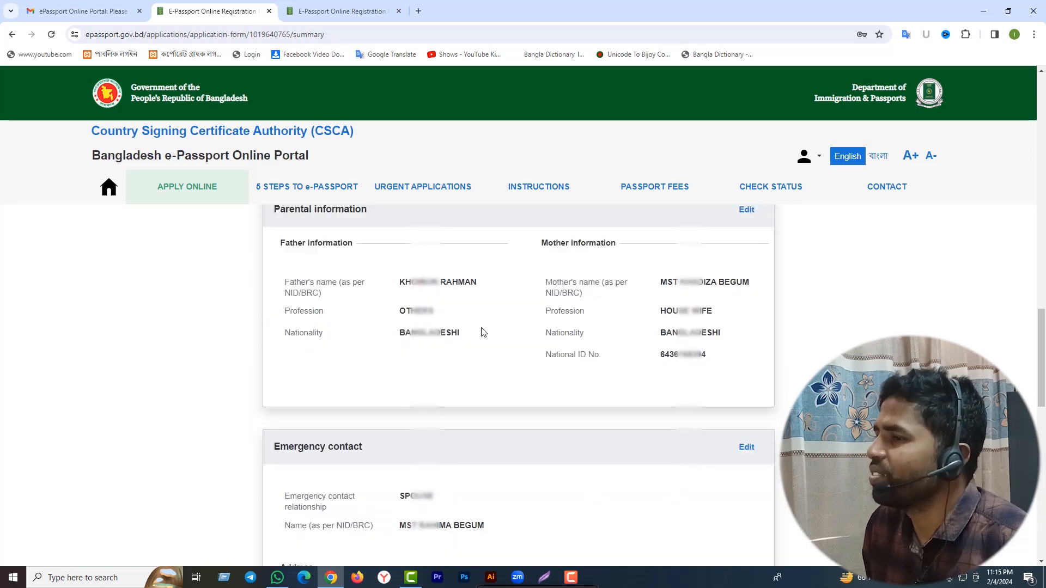
{"action": "scroll", "coordinate": [482, 331], "scroll_direction": "down", "scroll_amount": 10}
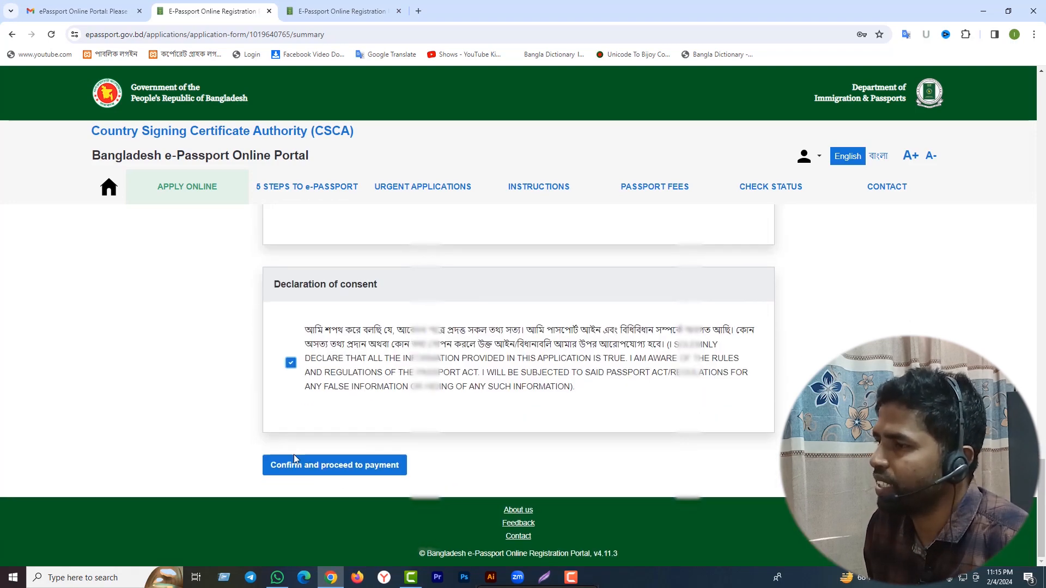
Confirm the application data is correct to proceed to the payment page.
{"action": "left_click", "coordinate": [297, 465]}
{"action": "left_click", "coordinate": [459, 329]}
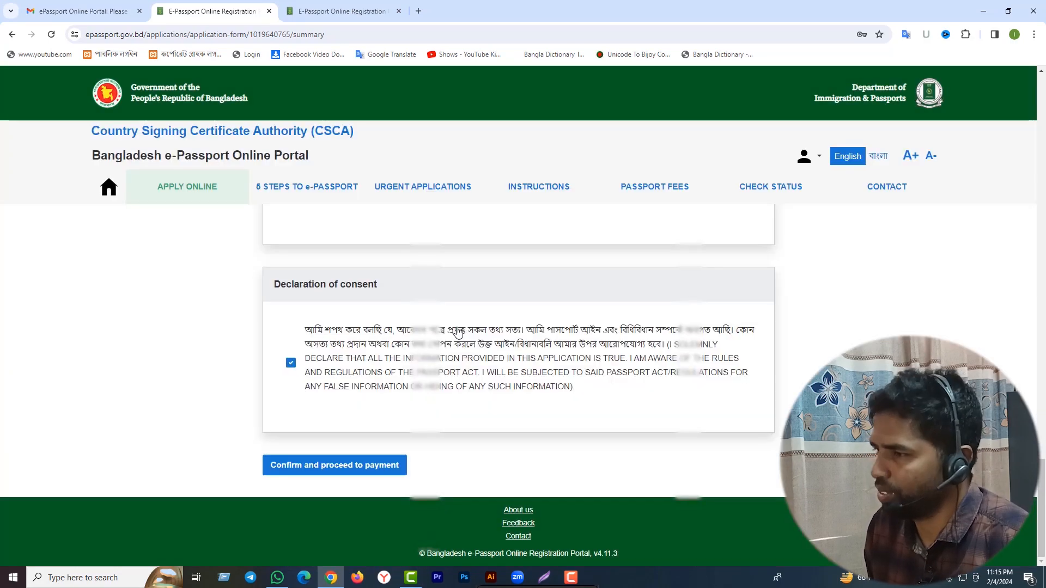
{"action": "scroll", "coordinate": [509, 366], "scroll_direction": "down", "scroll_amount": 6}
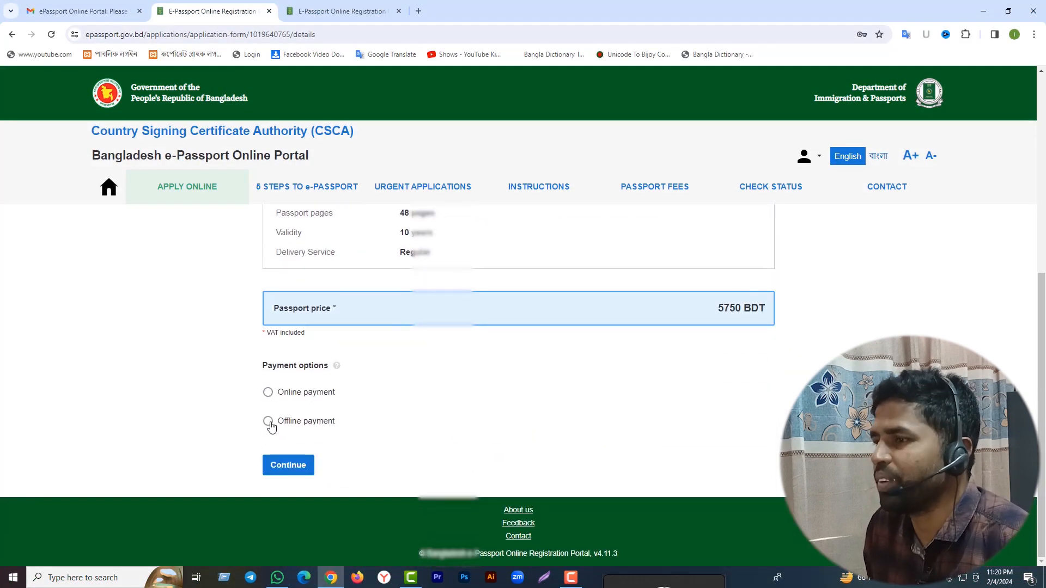
Choose offline bank payment through A-CHALLAN and submit the application.
{"action": "left_click", "coordinate": [270, 425]}
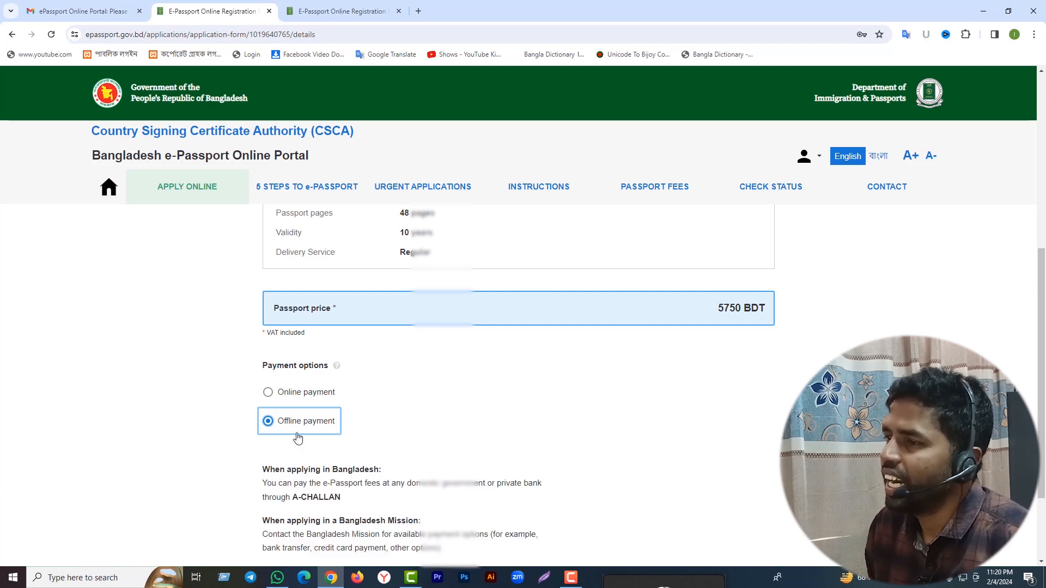
{"action": "scroll", "coordinate": [474, 447], "scroll_direction": "down", "scroll_amount": 2}
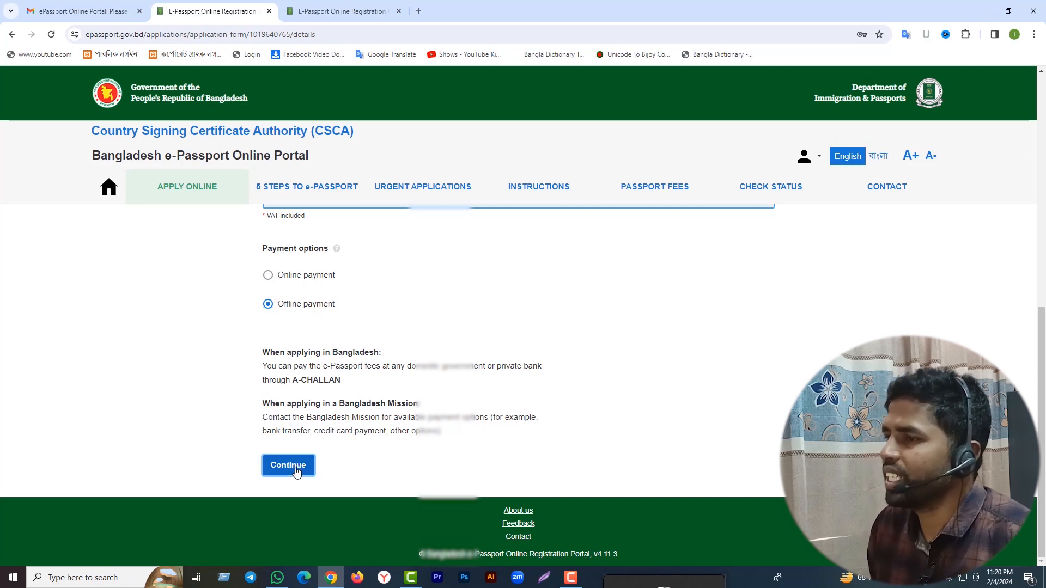
{"action": "left_click", "coordinate": [288, 465]}
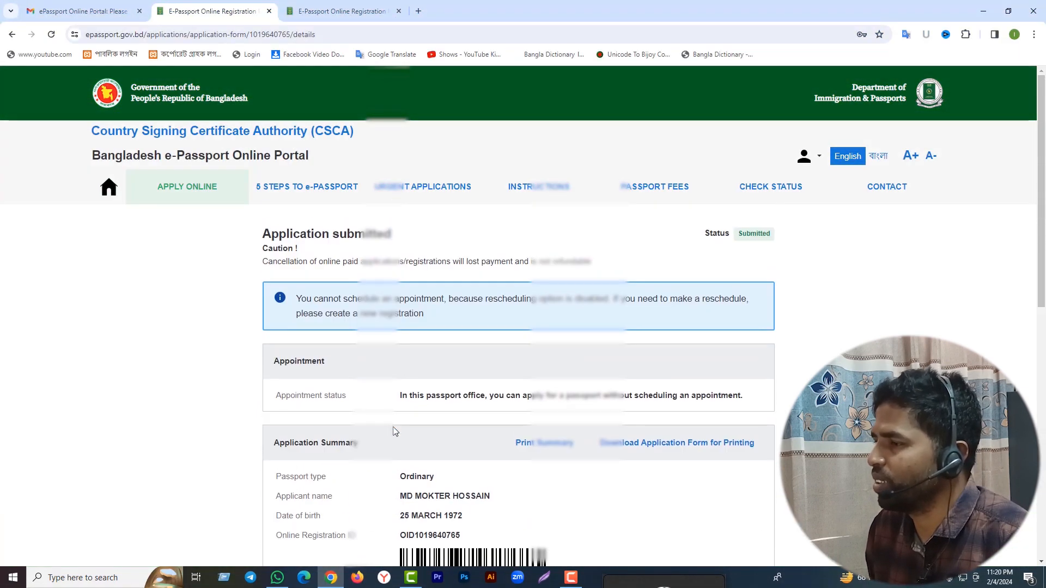
Download and review the three-page application form PDF, then print the application summary.
{"action": "left_click", "coordinate": [629, 445]}
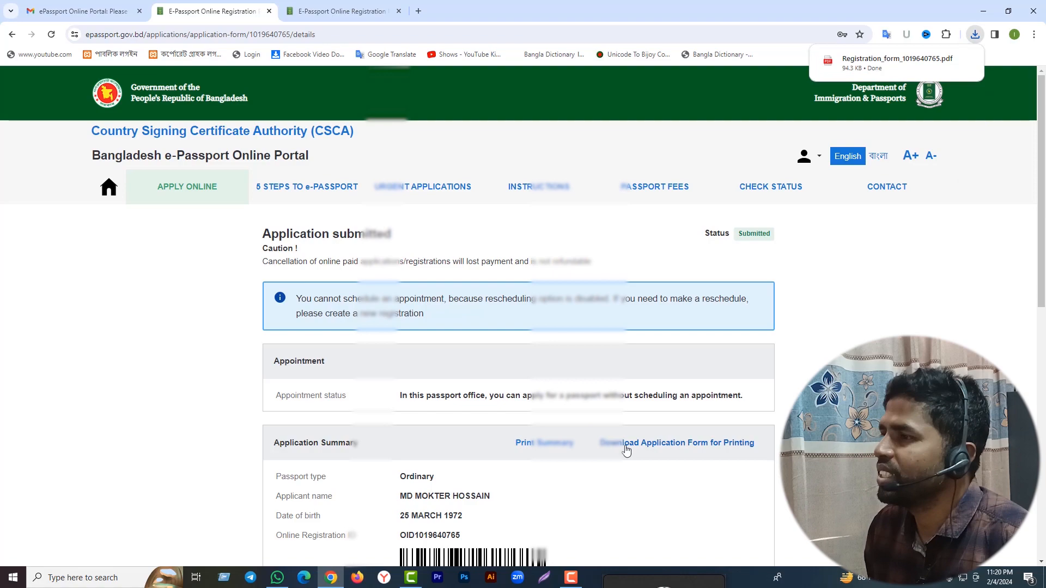
{"action": "left_click", "coordinate": [923, 60]}
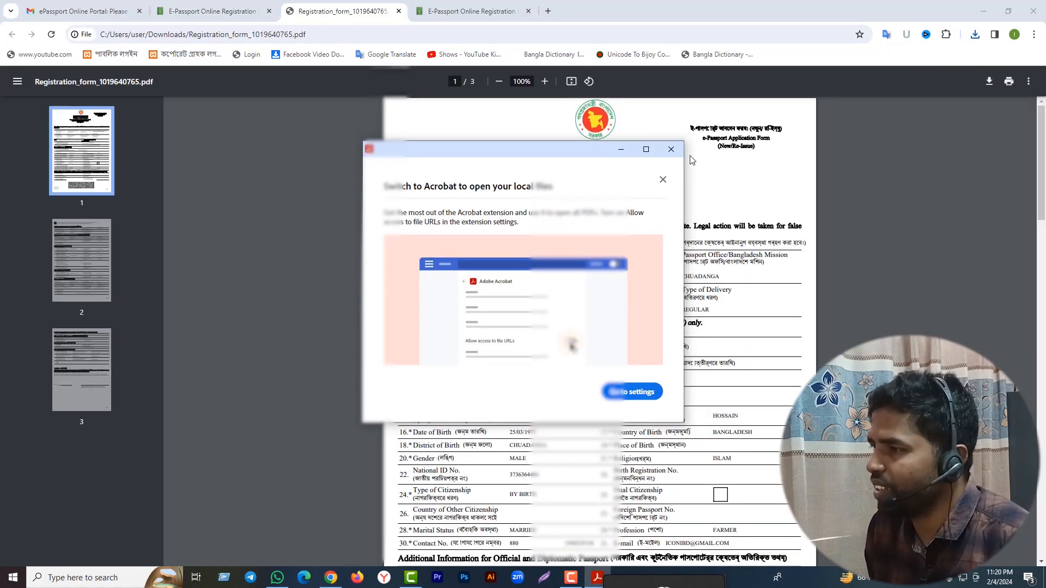
{"action": "left_click", "coordinate": [671, 148]}
{"action": "scroll", "coordinate": [712, 256], "scroll_direction": "down", "scroll_amount": 15}
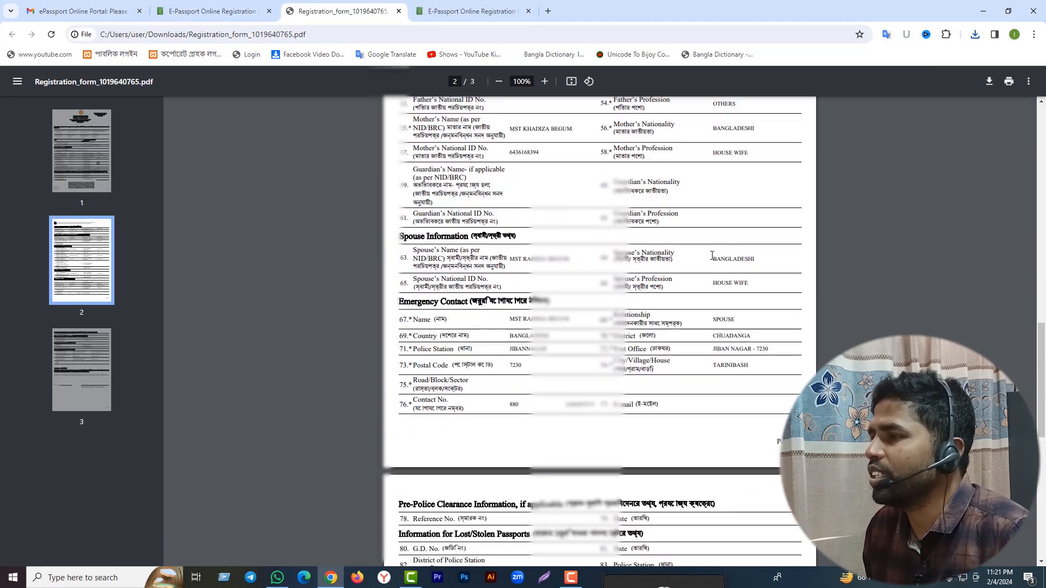
{"action": "scroll", "coordinate": [712, 256], "scroll_direction": "down", "scroll_amount": 10}
{"action": "scroll", "coordinate": [714, 295], "scroll_direction": "up", "scroll_amount": 20}
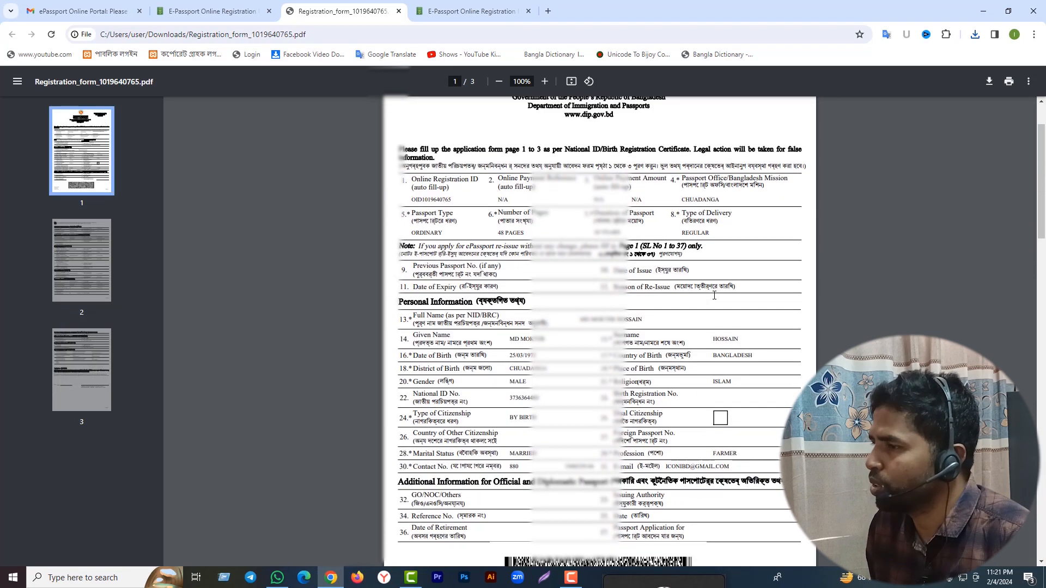
{"action": "scroll", "coordinate": [714, 295], "scroll_direction": "up", "scroll_amount": 2}
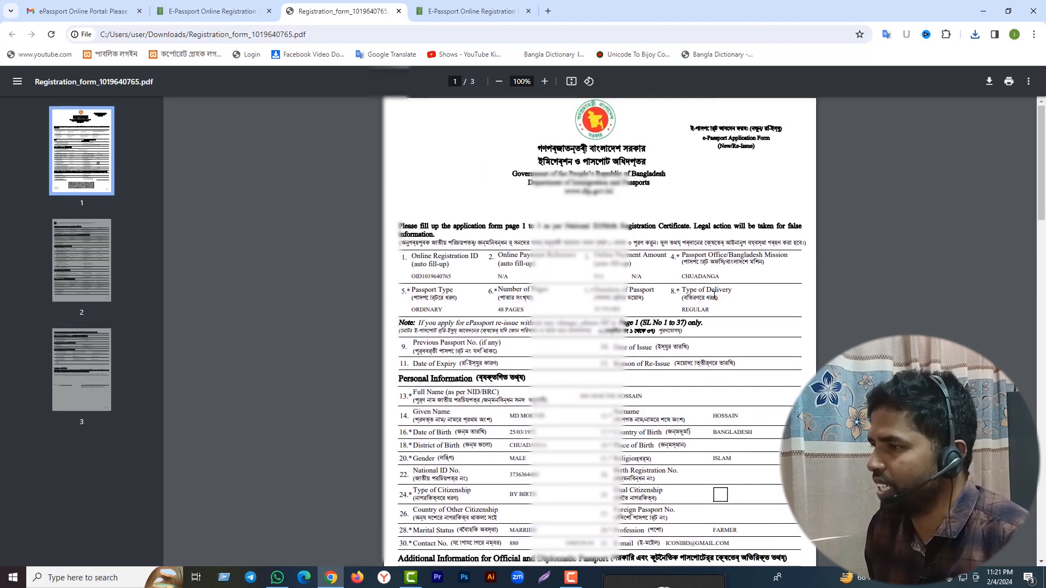
{"action": "scroll", "coordinate": [713, 294], "scroll_direction": "down", "scroll_amount": 15}
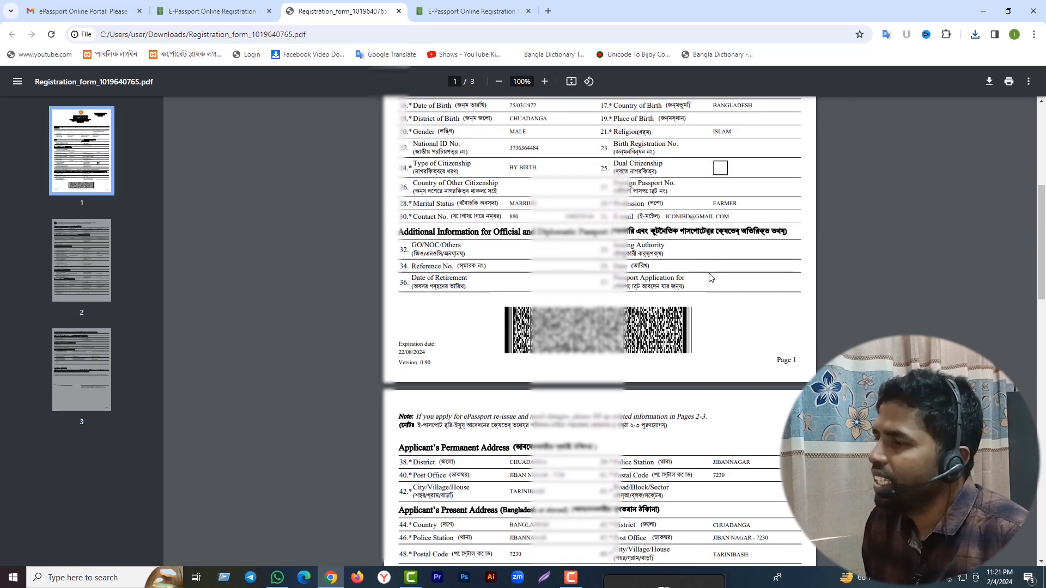
{"action": "scroll", "coordinate": [710, 299], "scroll_direction": "down", "scroll_amount": 15}
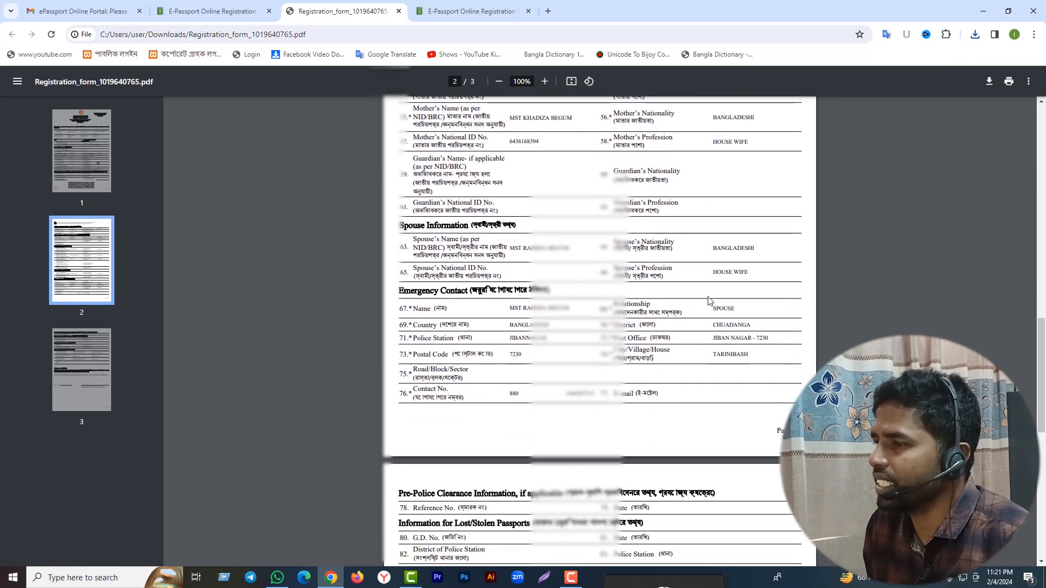
{"action": "key", "text": "ctrl+shift+Tab"}
{"action": "left_click", "coordinate": [550, 396]}
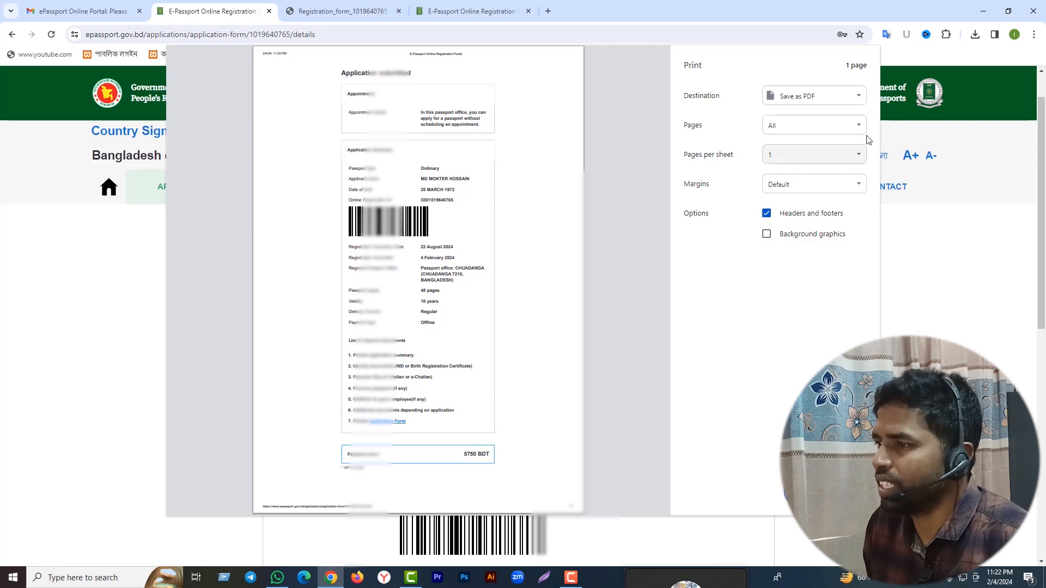
Save the application summary with Save as PDF to the Desktop as E-Passport Online Registration Portal.pdf.
{"action": "left_click", "coordinate": [805, 494]}
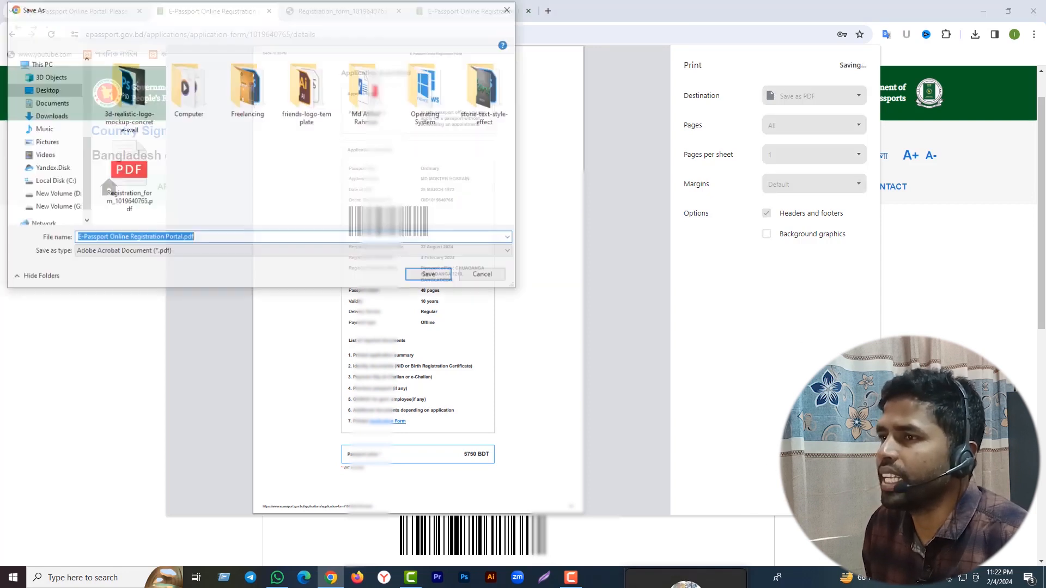
{"action": "left_click", "coordinate": [45, 91]}
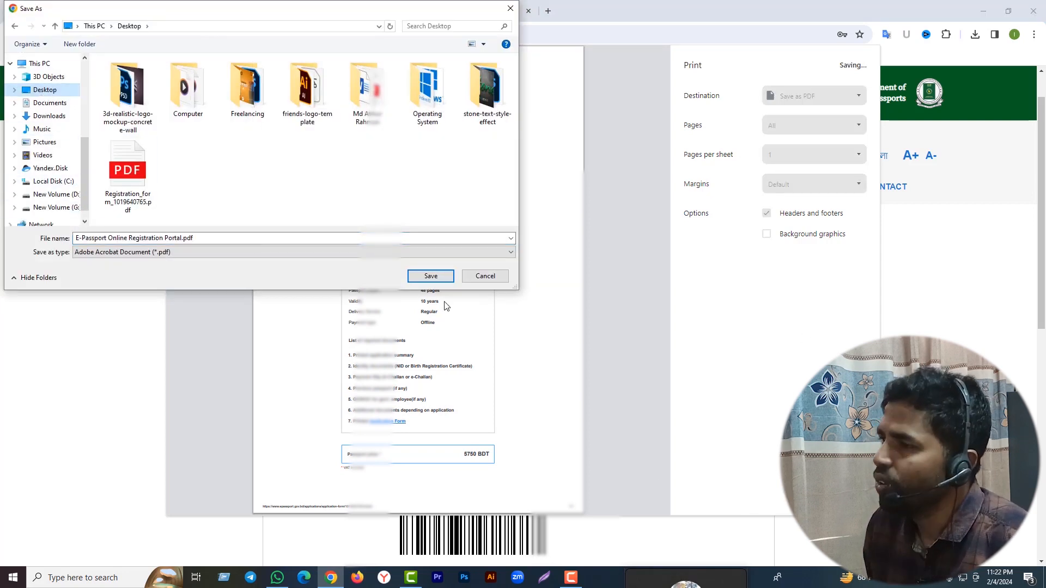
{"action": "left_click", "coordinate": [425, 278]}
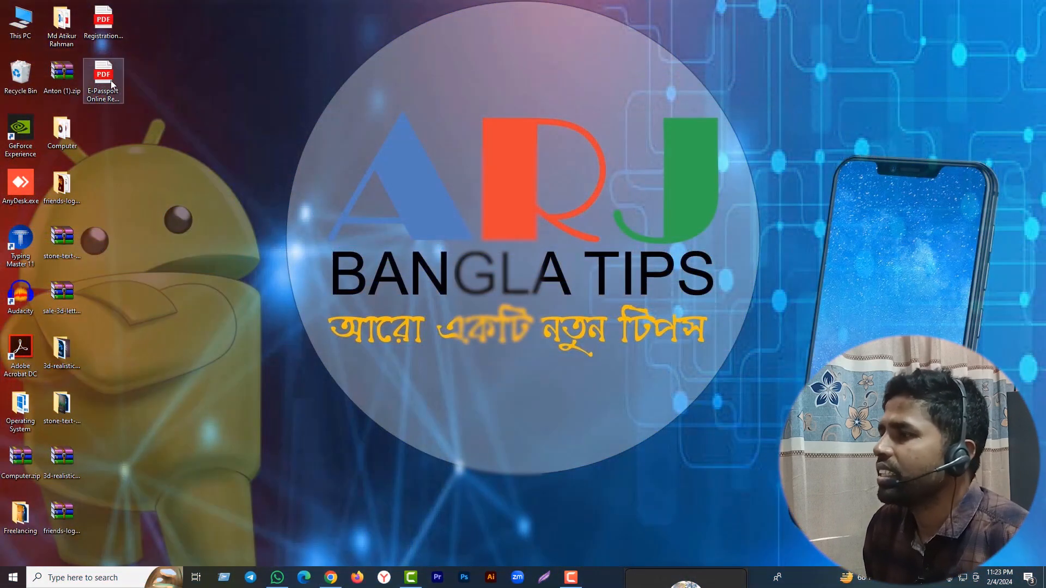
Open the Registration_form PDF from the desktop in Edge, look through it, and close it.
{"action": "left_click", "coordinate": [97, 34]}
{"action": "double_click", "coordinate": [96, 26]}
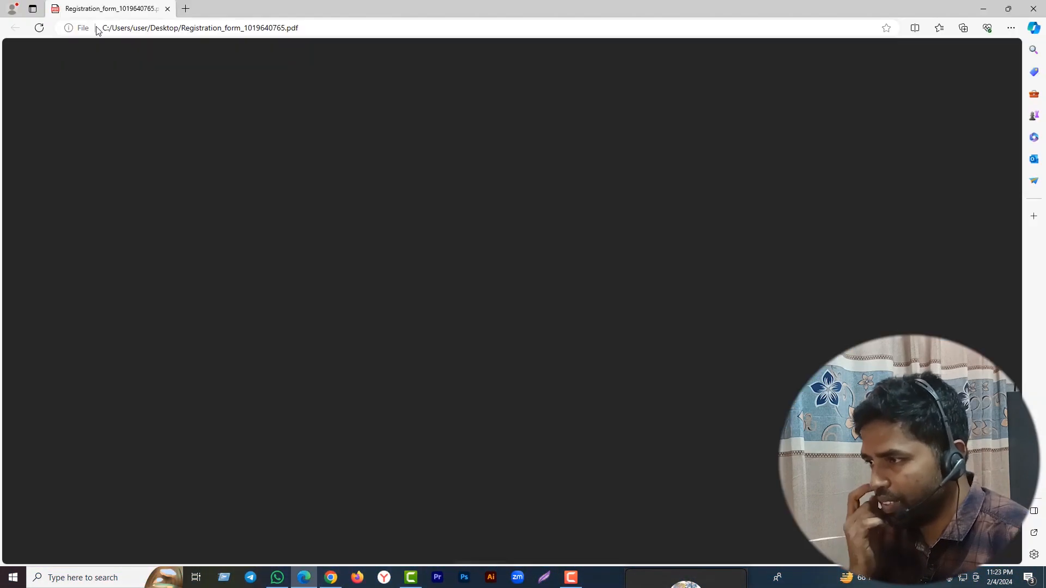
{"action": "scroll", "coordinate": [531, 319], "scroll_direction": "down", "scroll_amount": 20}
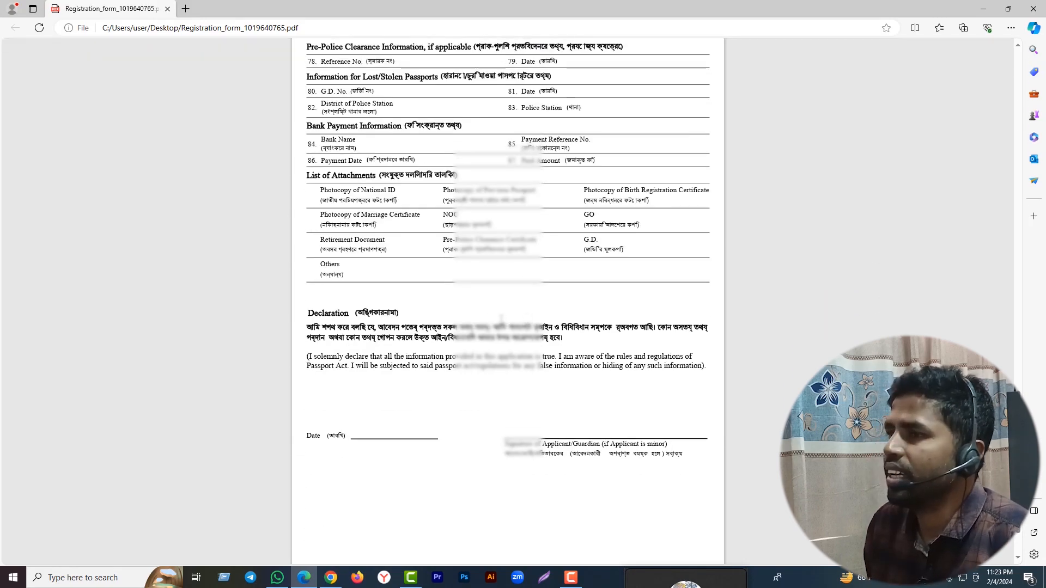
{"action": "left_click", "coordinate": [1033, 8]}
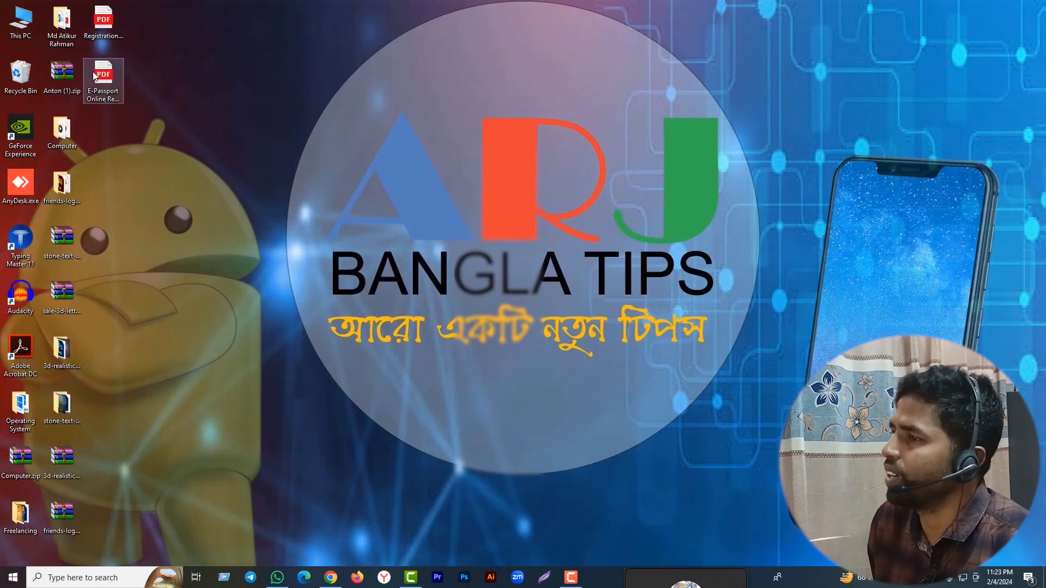
Open the saved E-Passport Online Registration Portal PDF and scroll through the summary.
{"action": "double_click", "coordinate": [94, 76]}
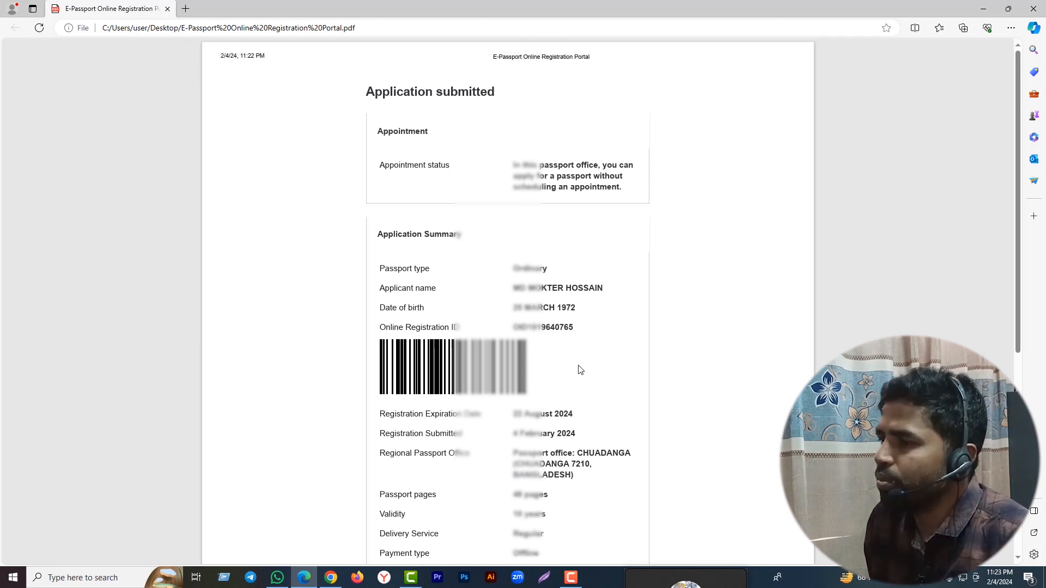
{"action": "scroll", "coordinate": [580, 368], "scroll_direction": "down", "scroll_amount": 5}
{"action": "scroll", "coordinate": [694, 334], "scroll_direction": "up", "scroll_amount": 5}
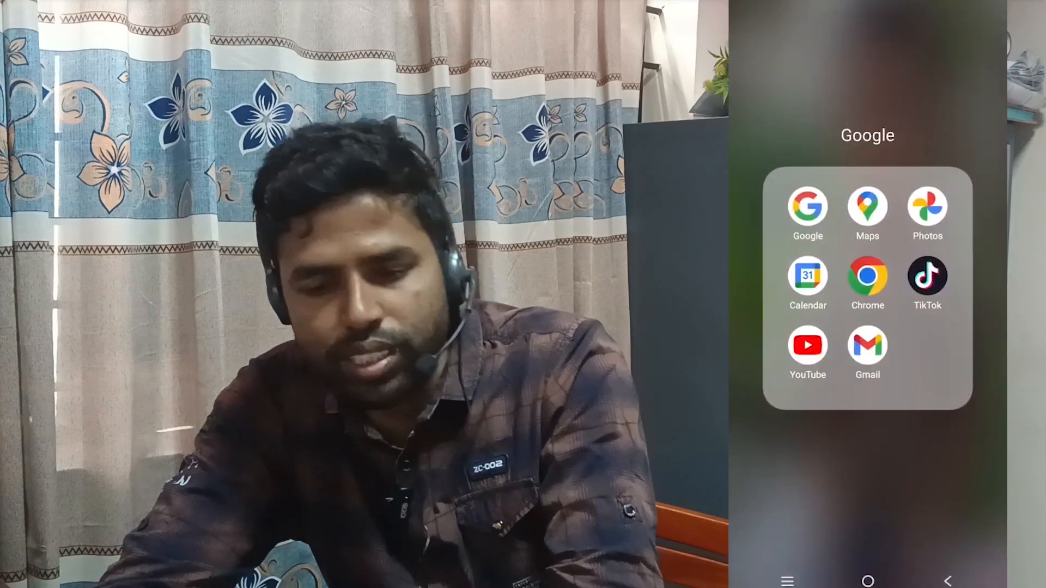
In the phone's Google app, search 'a challan bd' and open the iBAS result at ibas.finance.gov.bd.
{"action": "left_click", "coordinate": [807, 206]}
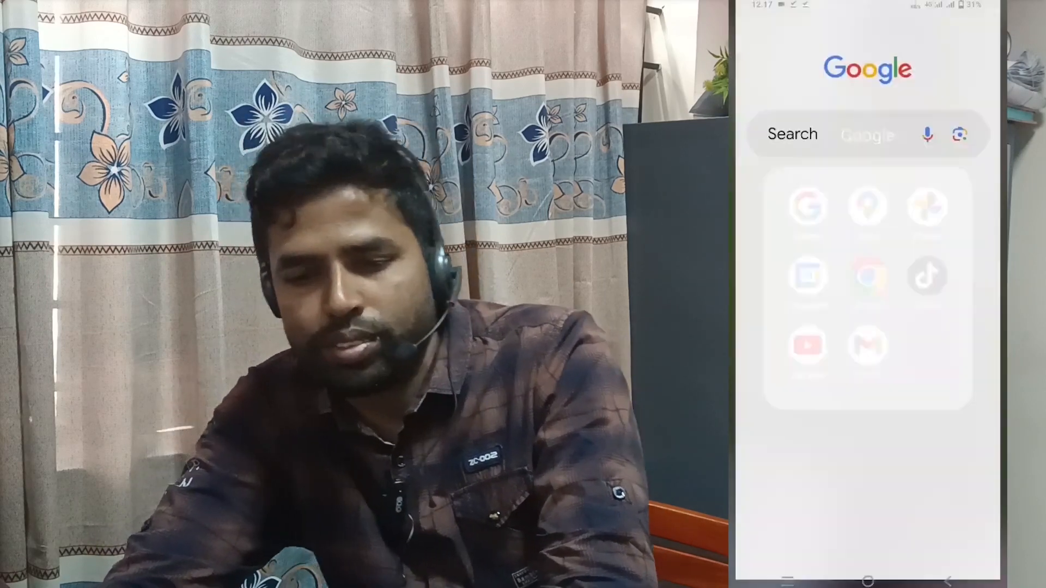
{"action": "left_click", "coordinate": [865, 131]}
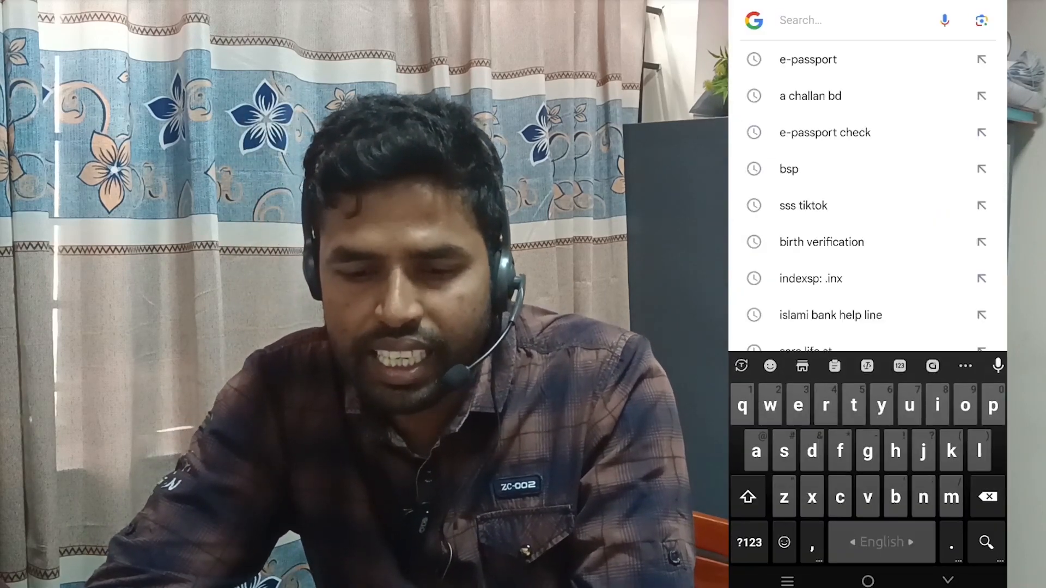
{"action": "left_click", "coordinate": [810, 96]}
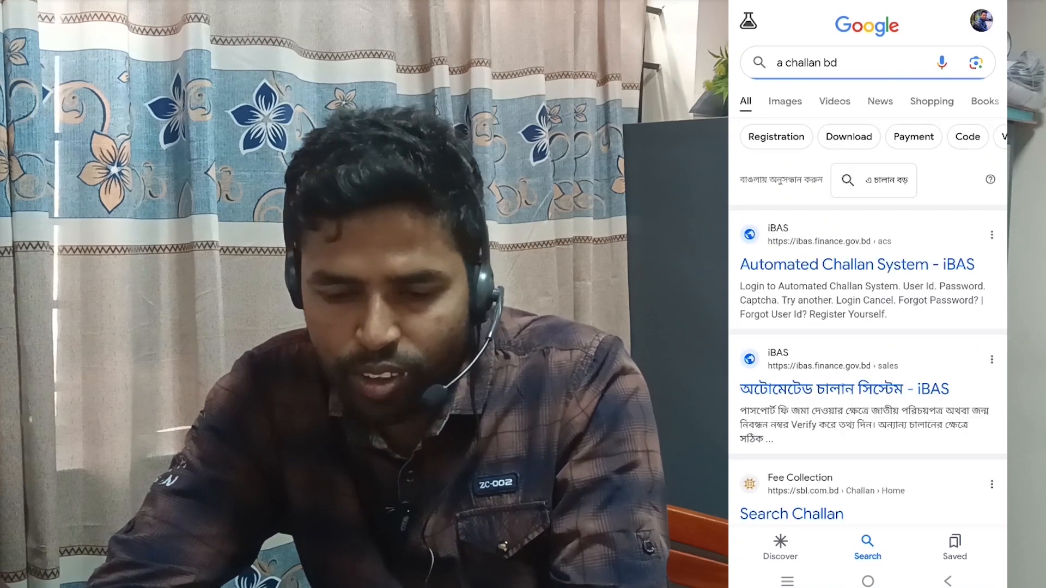
{"action": "left_click", "coordinate": [844, 388]}
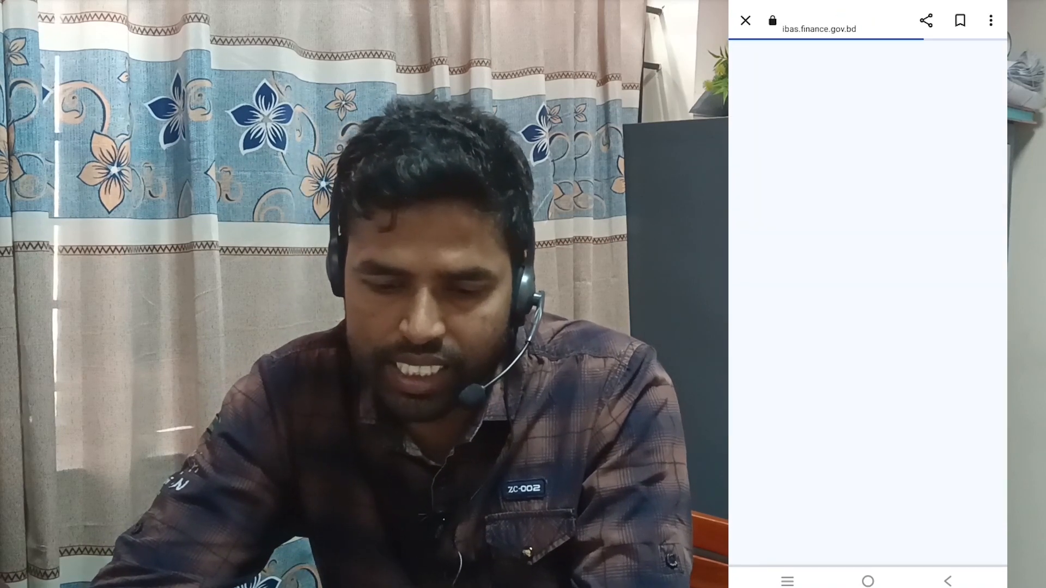
Choose the Passport e-passport fee for a 48-page issue with 10-year ordinary delivery, and confirm.
{"action": "left_click", "coordinate": [827, 286]}
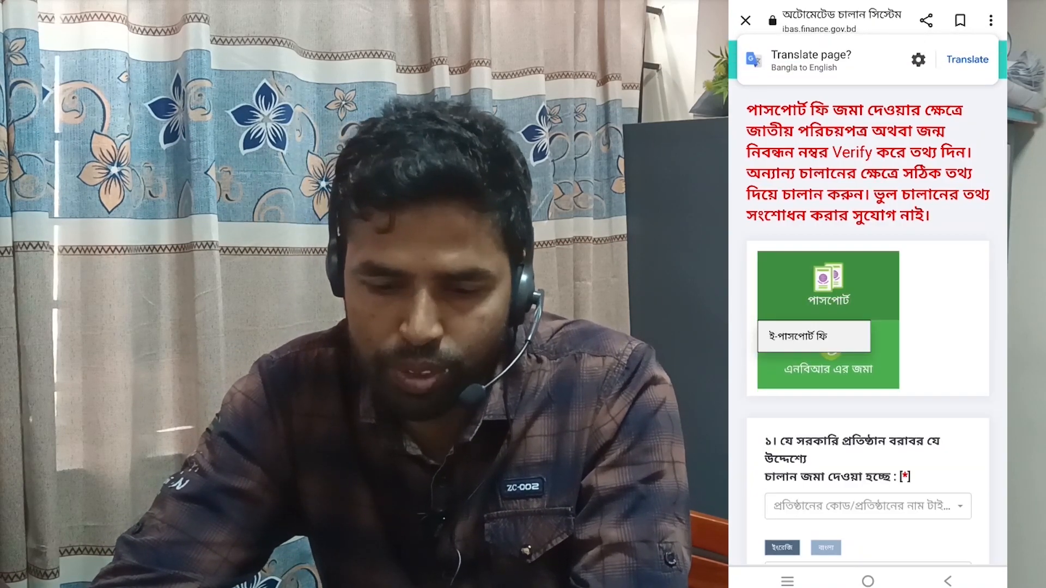
{"action": "left_click", "coordinate": [798, 337]}
{"action": "left_click", "coordinate": [838, 248]}
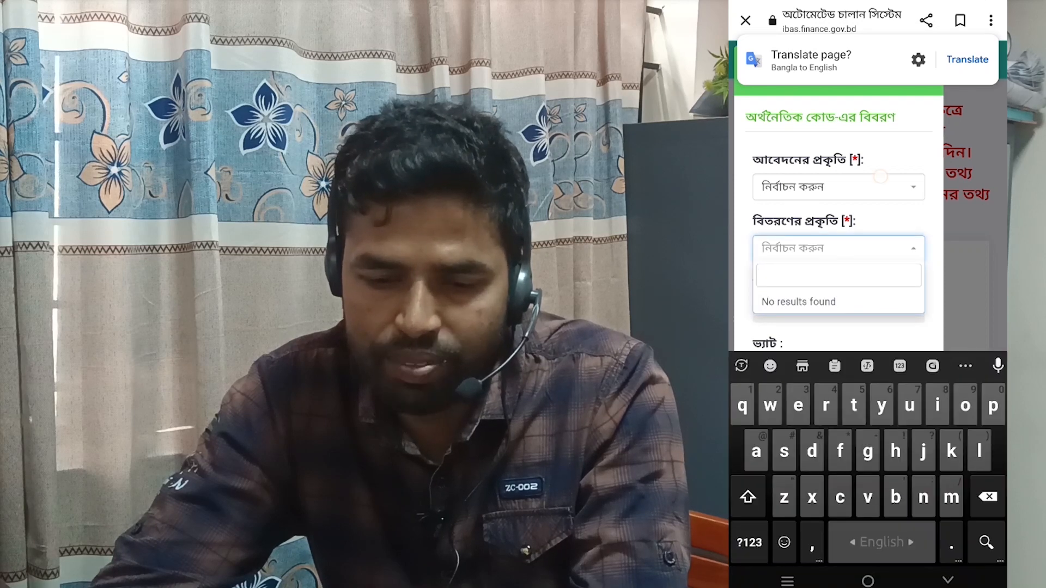
{"action": "left_click", "coordinate": [838, 187]}
{"action": "left_click", "coordinate": [814, 263]}
{"action": "left_click", "coordinate": [838, 248]}
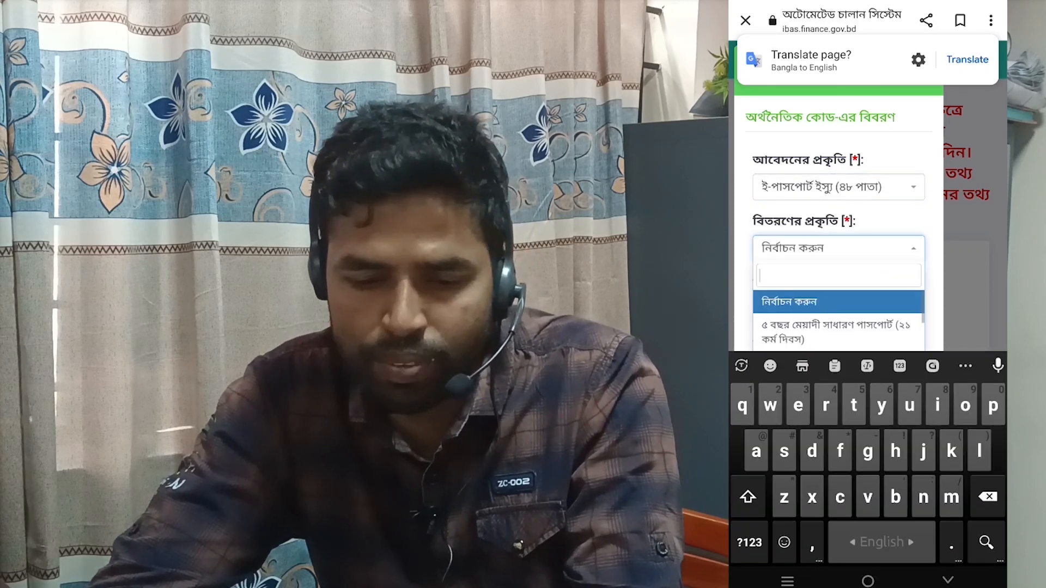
{"action": "left_click", "coordinate": [830, 311]}
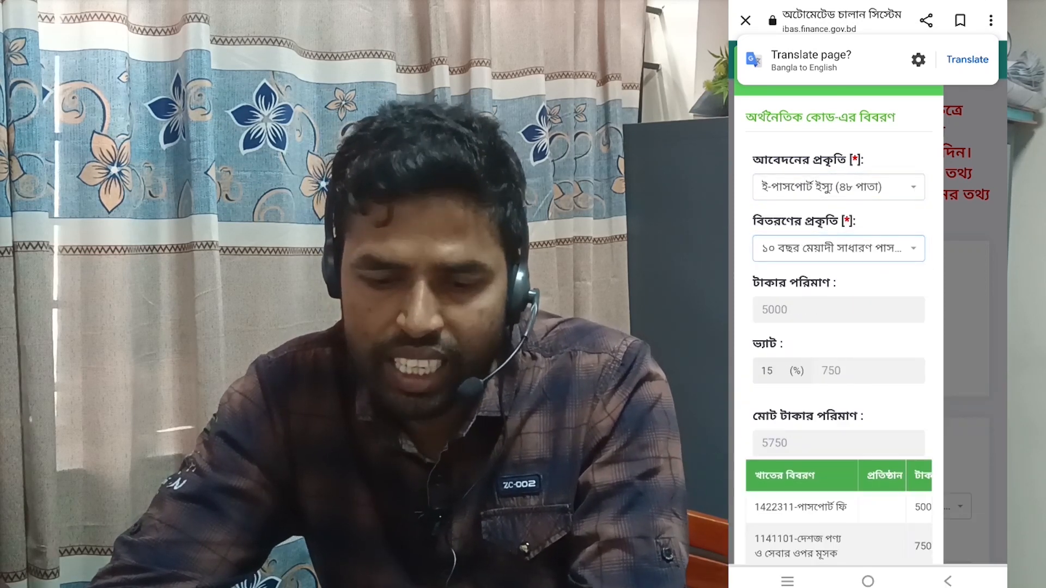
{"action": "scroll", "coordinate": [904, 323], "scroll_direction": "down", "scroll_amount": 2}
{"action": "left_click", "coordinate": [859, 533]}
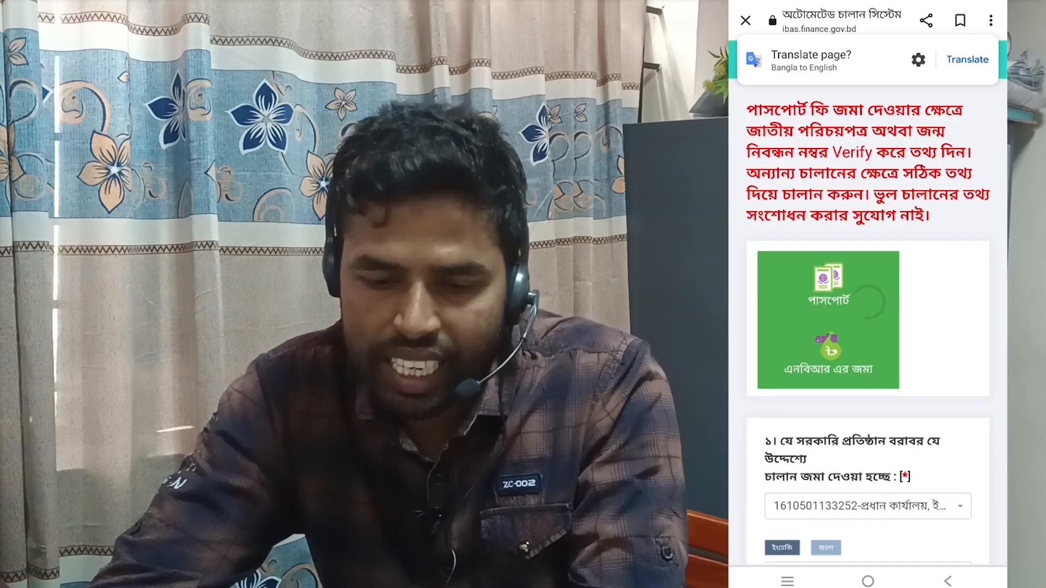
Mark the challan depositor as an individual (ব্যক্তি).
{"action": "scroll", "coordinate": [868, 327], "scroll_direction": "down", "scroll_amount": 8}
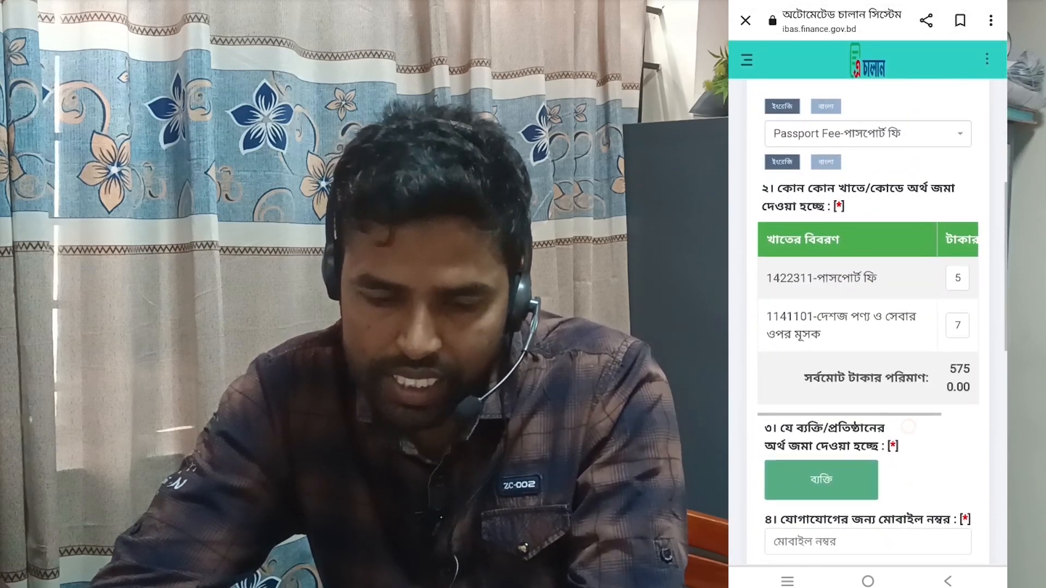
{"action": "scroll", "coordinate": [868, 327], "scroll_direction": "down", "scroll_amount": 5}
{"action": "left_click", "coordinate": [821, 334]}
{"action": "scroll", "coordinate": [868, 327], "scroll_direction": "down", "scroll_amount": 2}
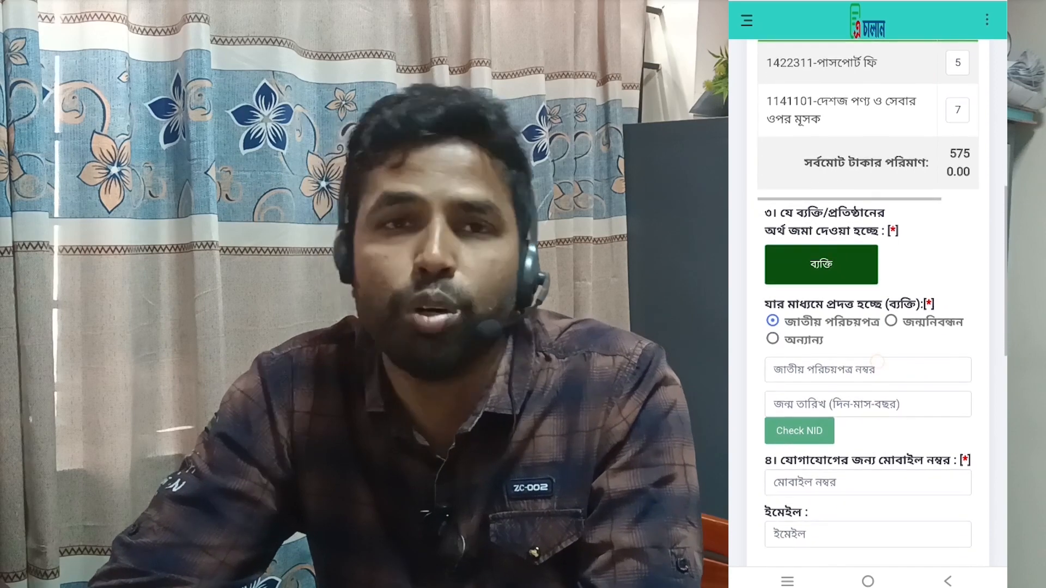
Type the depositor's NID number, then clear the auto-filled date and enter their birth date.
{"action": "left_click", "coordinate": [871, 370]}
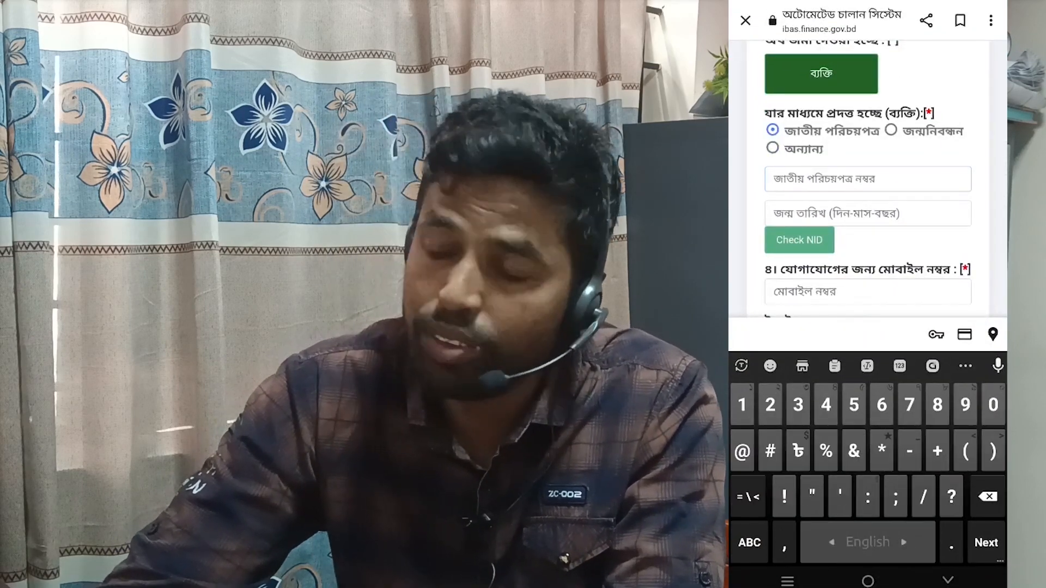
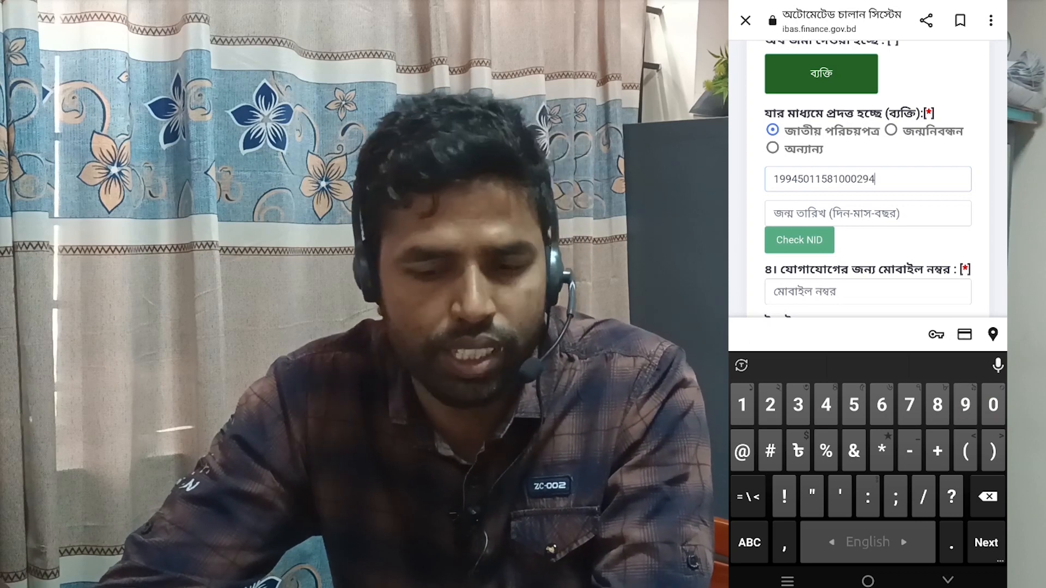
{"action": "left_click", "coordinate": [868, 213]}
{"action": "key", "text": "BackSpace"}
{"action": "key", "text": "BackSpace"}
{"action": "key", "text": "BackSpace"}
{"action": "key", "text": "BackSpace"}
{"action": "key", "text": "BackSpace"}
{"action": "key", "text": "BackSpace"}
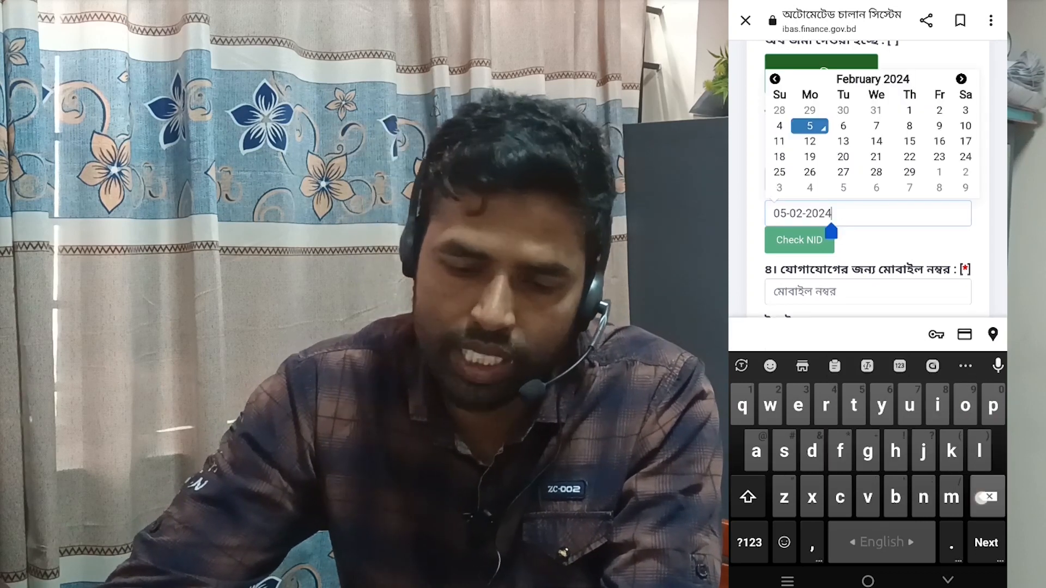
{"action": "key", "text": "BackSpace"}
{"action": "key", "text": "BackSpace"}
{"action": "key", "text": "BackSpace"}
{"action": "key", "text": "BackSpace"}
{"action": "left_click", "coordinate": [749, 543]}
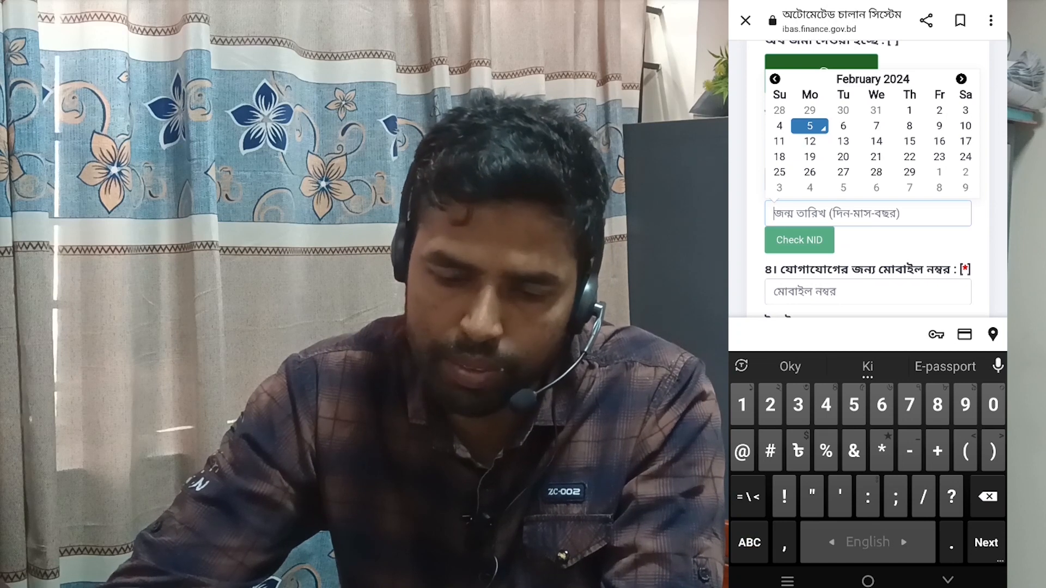
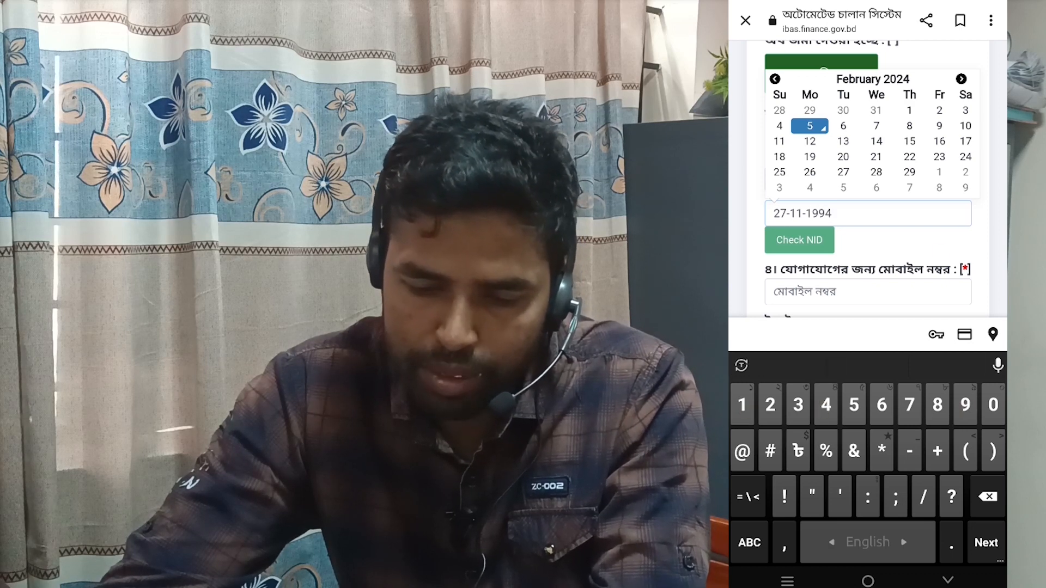
{"action": "left_click", "coordinate": [799, 240]}
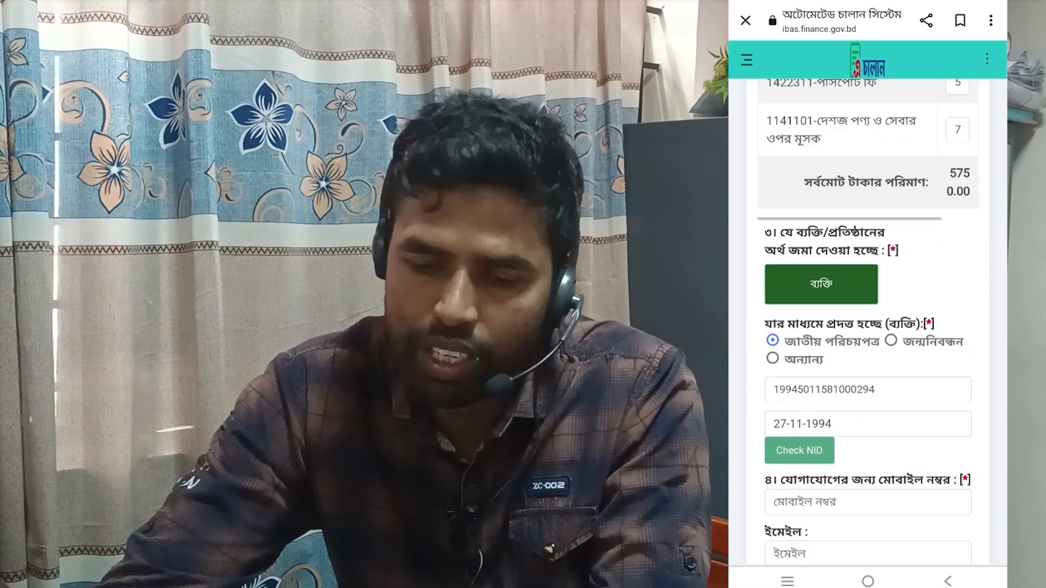
{"action": "scroll", "coordinate": [866, 327], "scroll_direction": "down", "scroll_amount": 3}
Enter the contact mobile number and run Check NID to verify the national ID.
{"action": "left_click", "coordinate": [866, 378]}
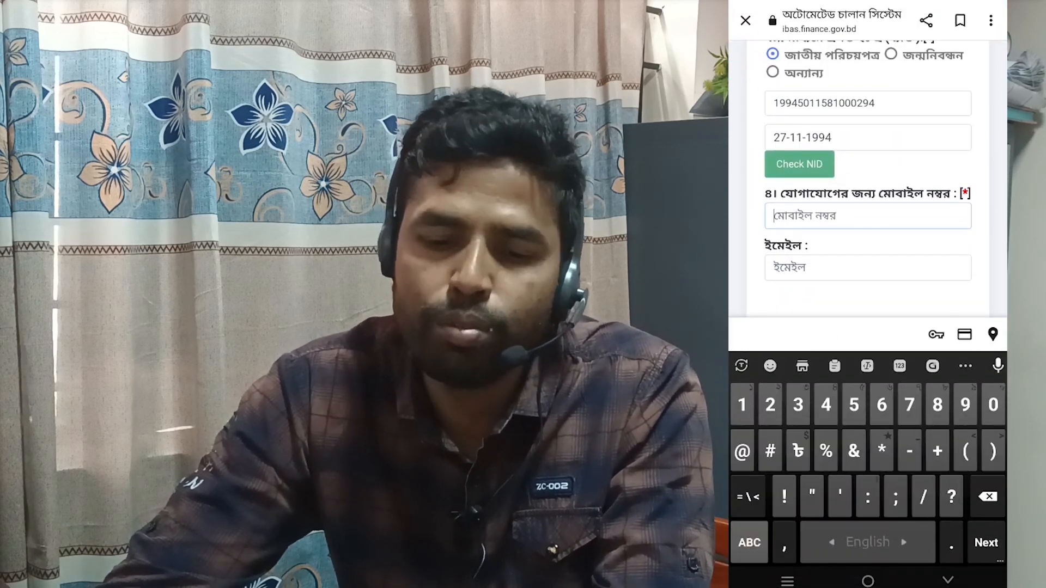
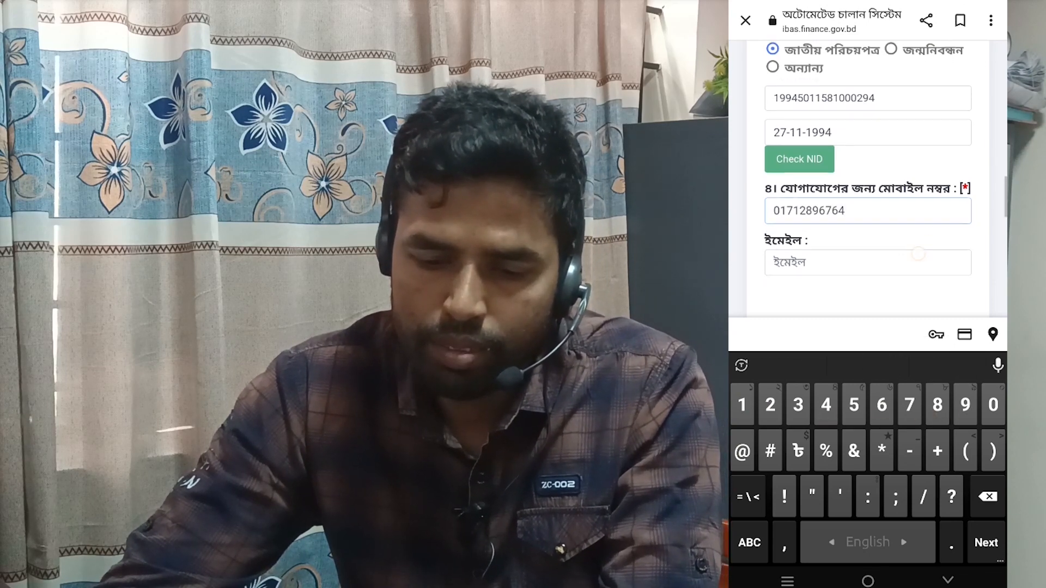
{"action": "scroll", "coordinate": [918, 254], "scroll_direction": "down", "scroll_amount": 1}
{"action": "scroll", "coordinate": [935, 191], "scroll_direction": "up", "scroll_amount": 1}
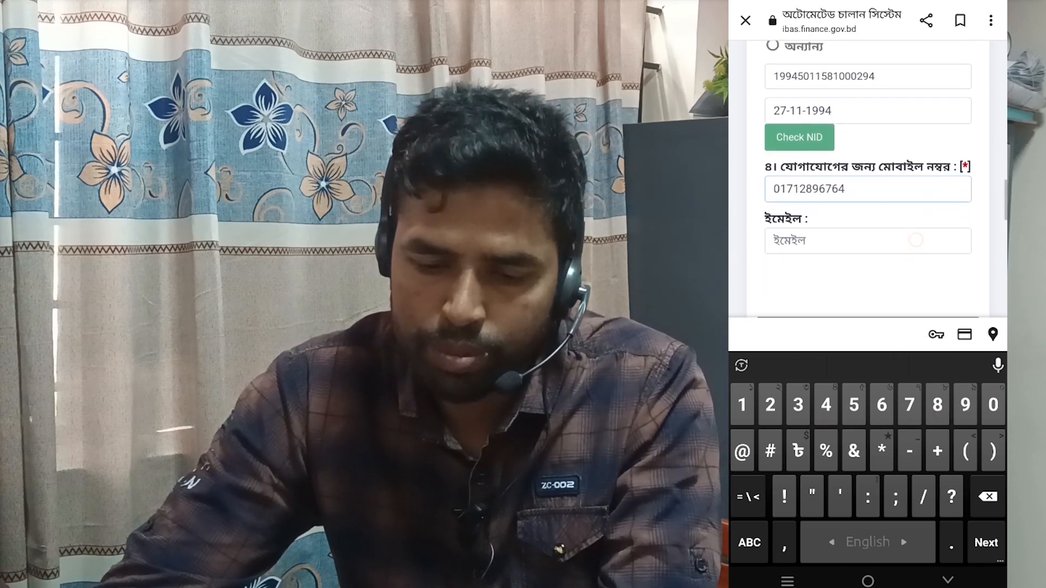
{"action": "scroll", "coordinate": [915, 238], "scroll_direction": "down", "scroll_amount": 2}
{"action": "scroll", "coordinate": [814, 293], "scroll_direction": "up", "scroll_amount": 3}
{"action": "left_click", "coordinate": [809, 184]}
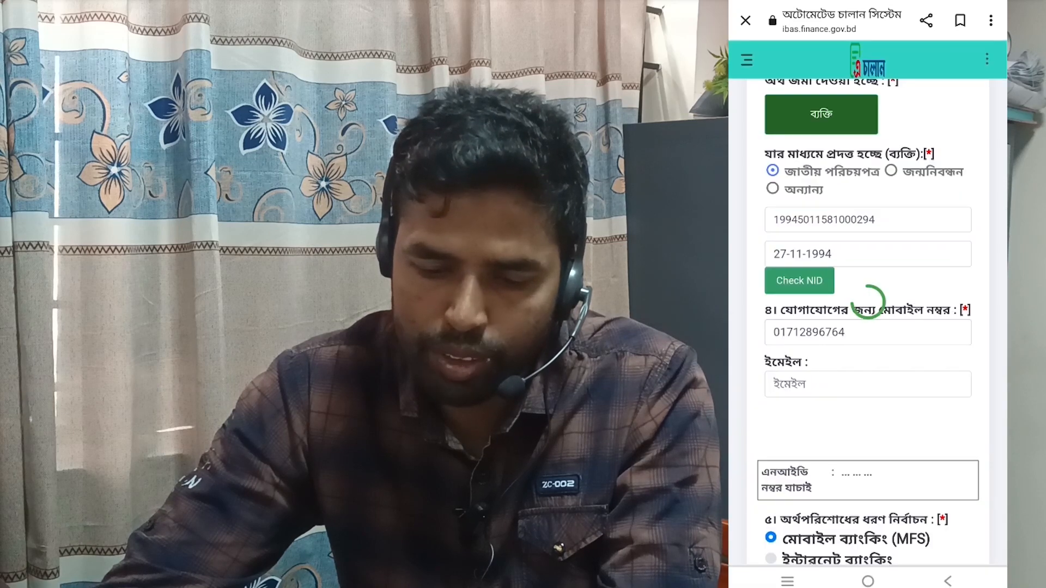
Select bKash as the payment service and save the challan.
{"action": "scroll", "coordinate": [867, 349], "scroll_direction": "down", "scroll_amount": 2}
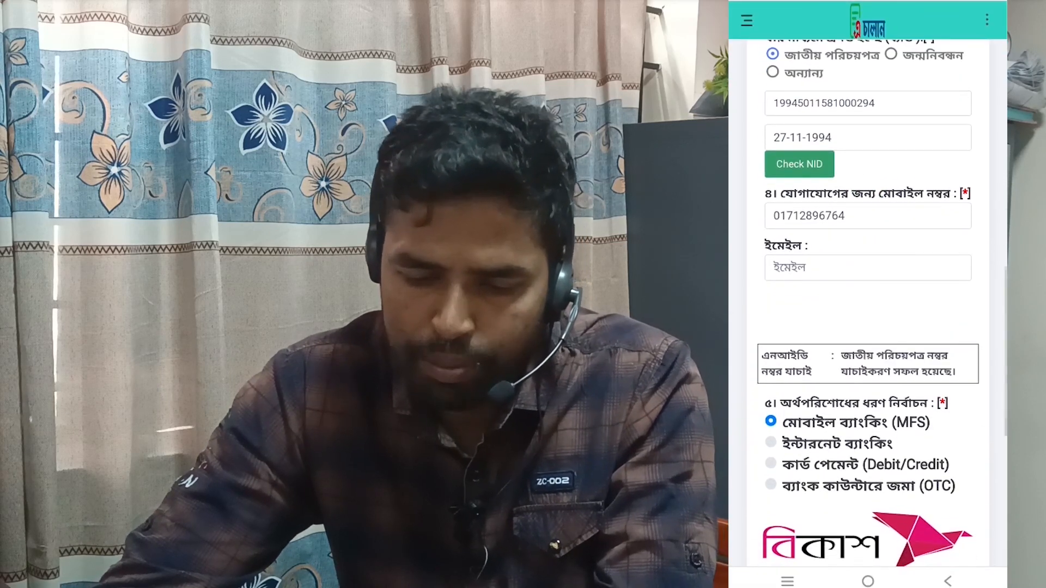
{"action": "scroll", "coordinate": [868, 294], "scroll_direction": "up", "scroll_amount": 2}
{"action": "scroll", "coordinate": [893, 325], "scroll_direction": "down", "scroll_amount": 3}
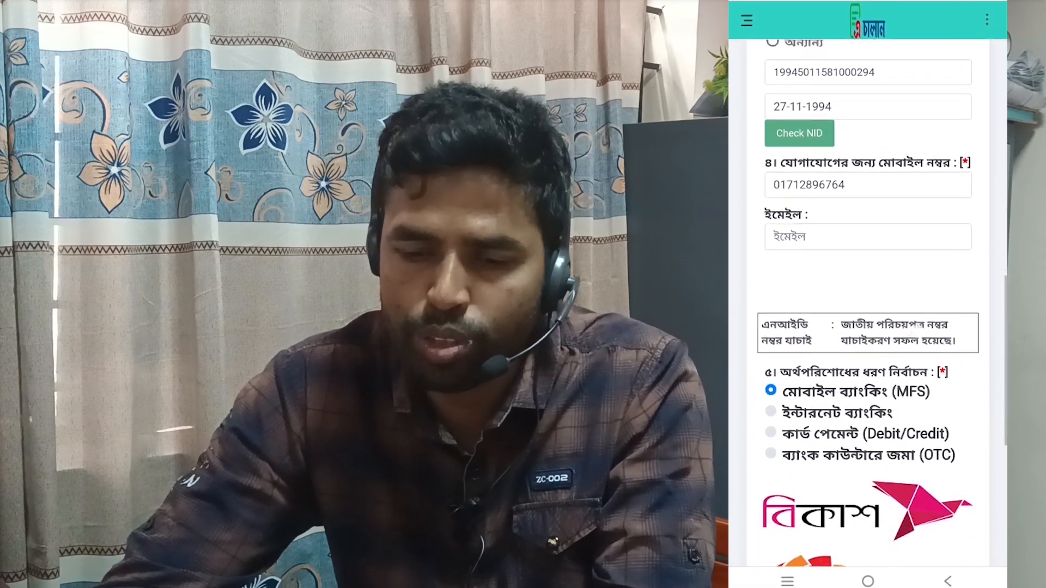
{"action": "scroll", "coordinate": [894, 325], "scroll_direction": "down", "scroll_amount": 5}
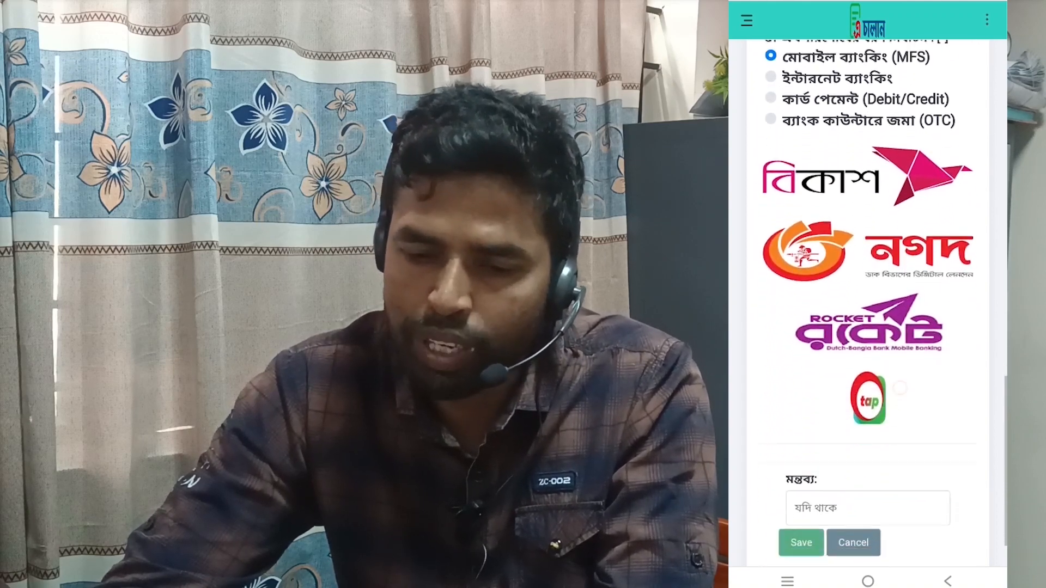
{"action": "scroll", "coordinate": [867, 294], "scroll_direction": "up", "scroll_amount": 3}
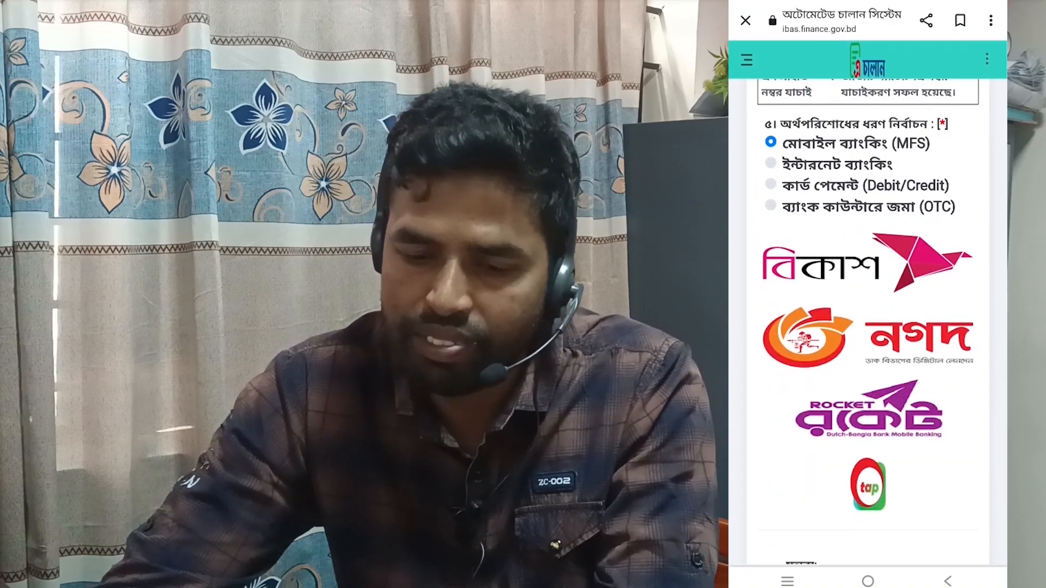
{"action": "left_click", "coordinate": [866, 263]}
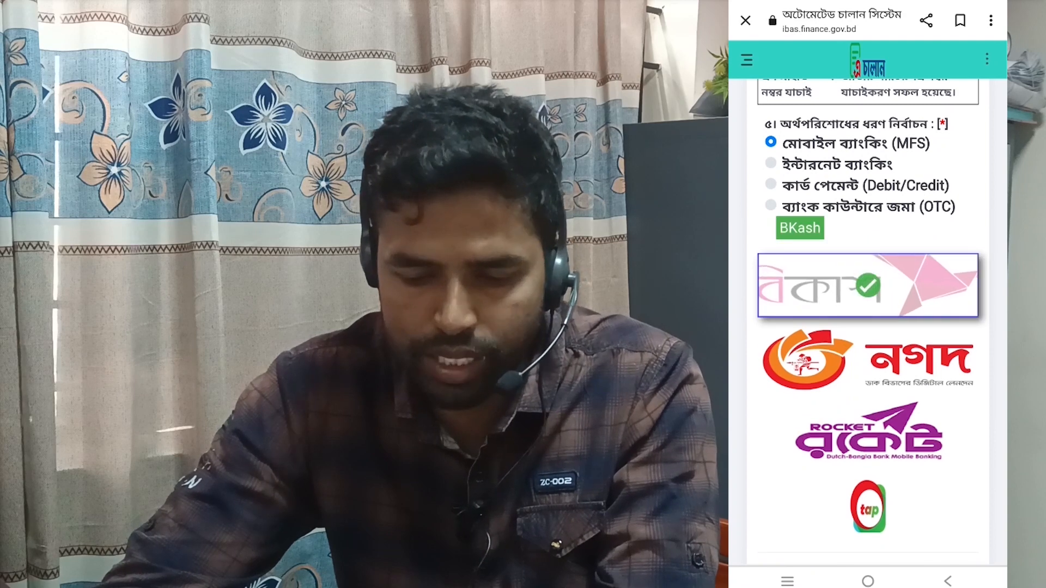
{"action": "scroll", "coordinate": [867, 294], "scroll_direction": "down", "scroll_amount": 3}
{"action": "left_click", "coordinate": [800, 482]}
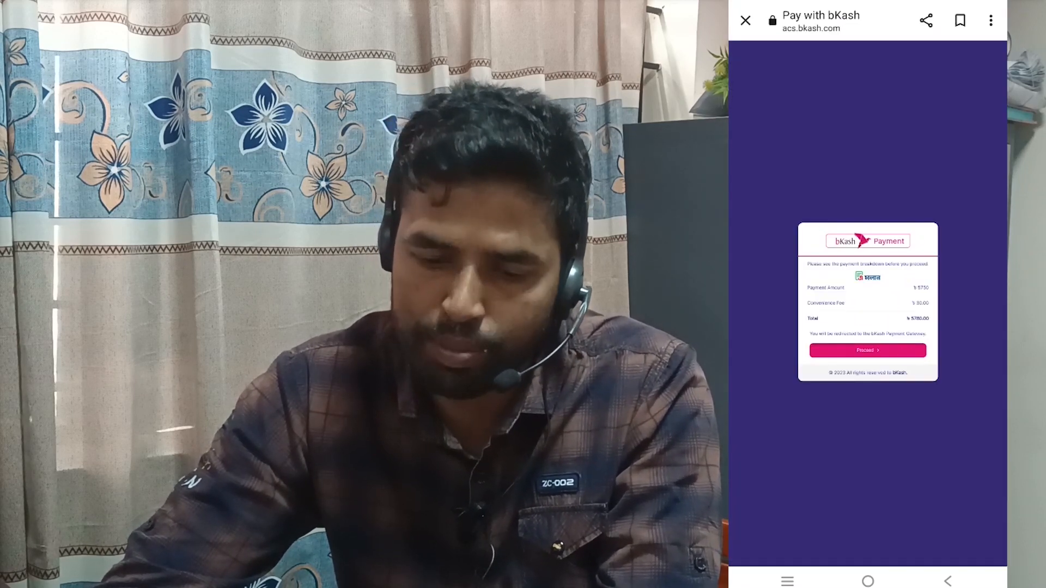
Proceed to the ৳5780.00 bKash payment, cancel it, and pull down the phone's notifications.
{"action": "left_click", "coordinate": [868, 350]}
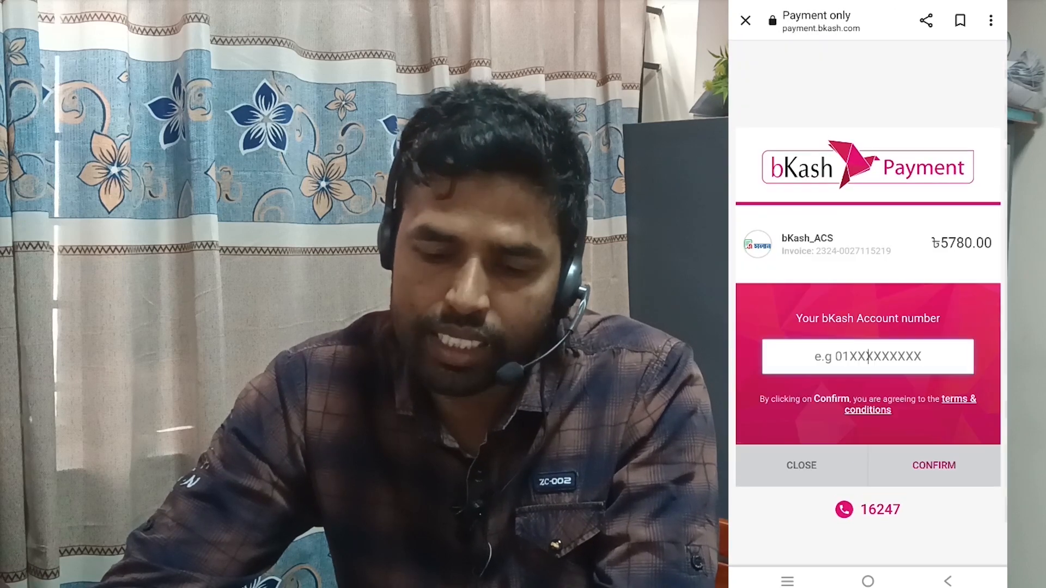
{"action": "left_click", "coordinate": [801, 466]}
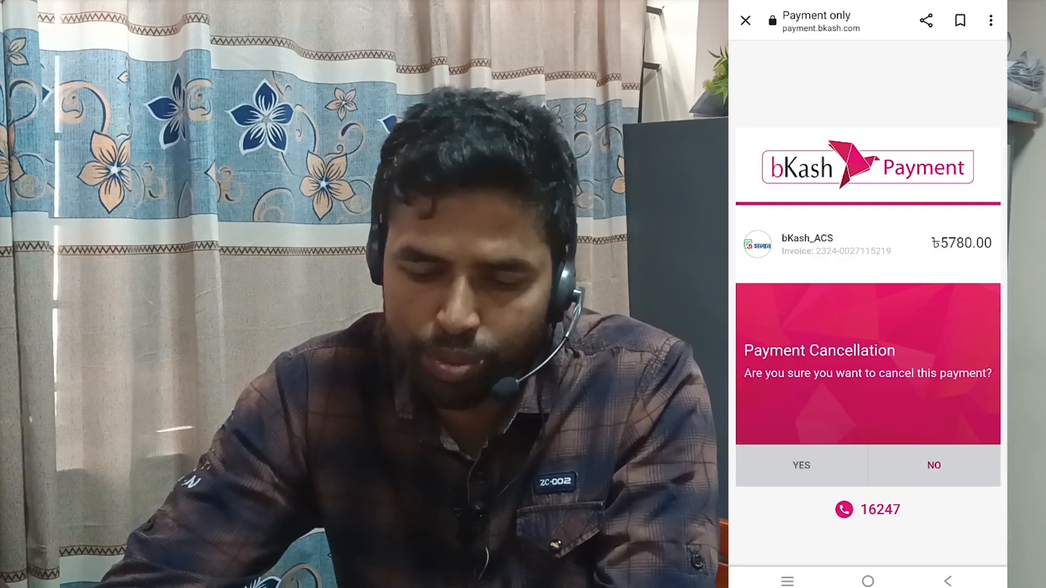
{"action": "left_click", "coordinate": [818, 462]}
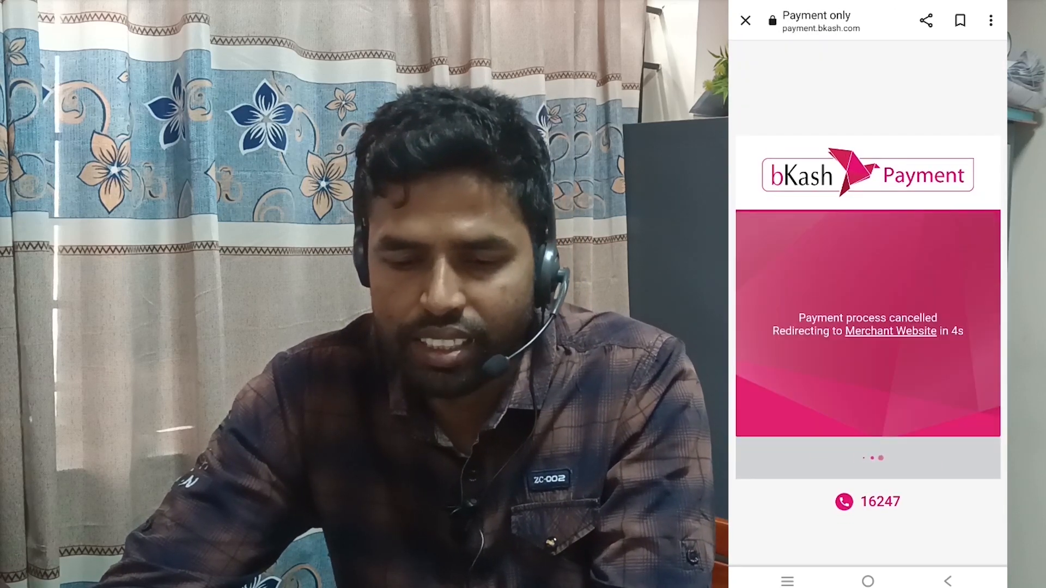
{"action": "left_click_drag", "start_coordinate": [894, 2], "coordinate": [894, 148]}
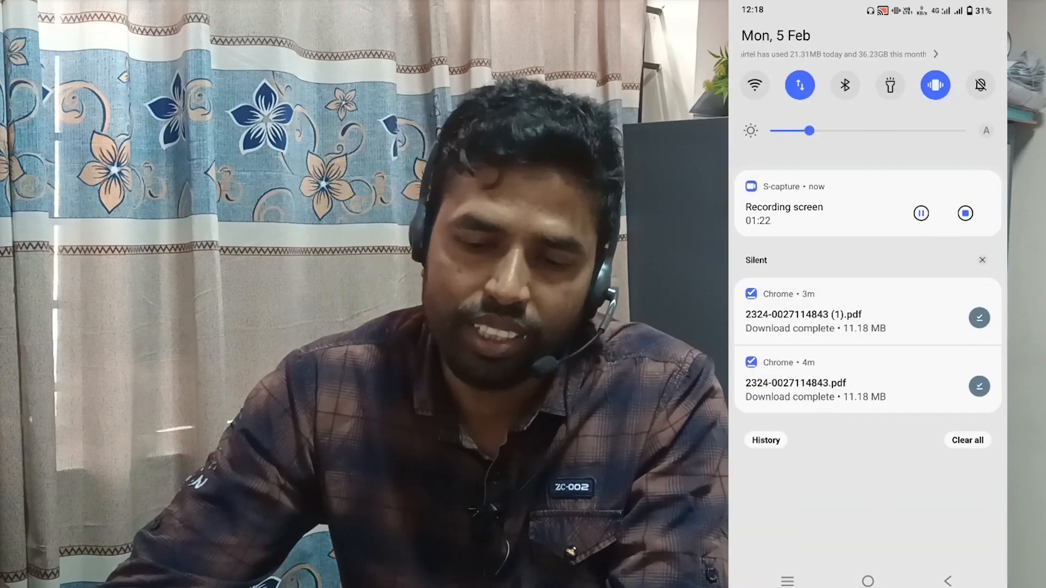